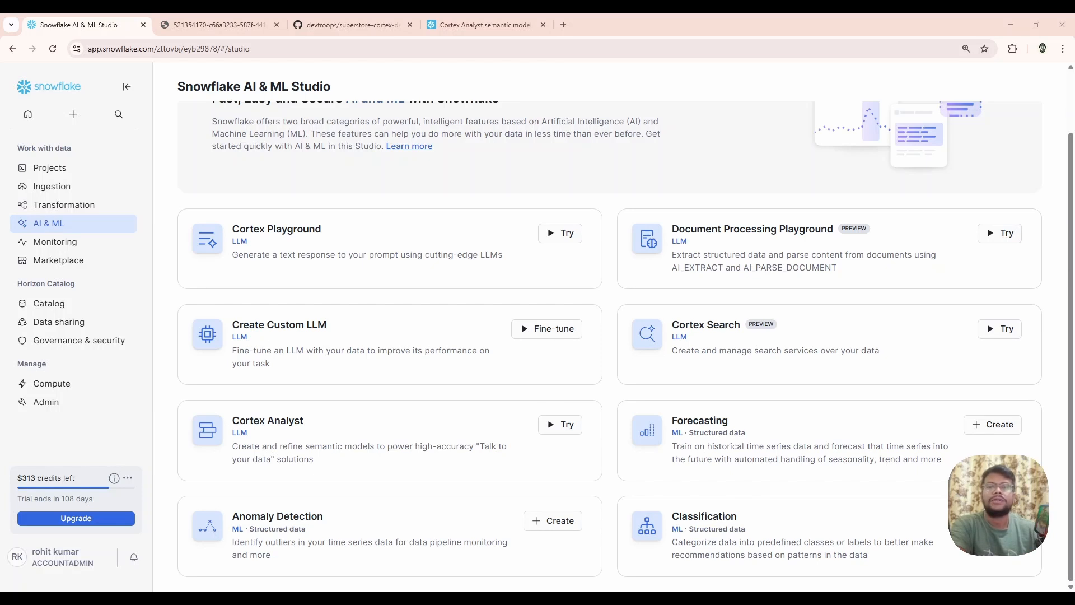
Step: In the Projects workspace script 1.data_load.sql, run the statements that switch to accountadmin and create the cortex_analyst role
mouse_move(73, 223)
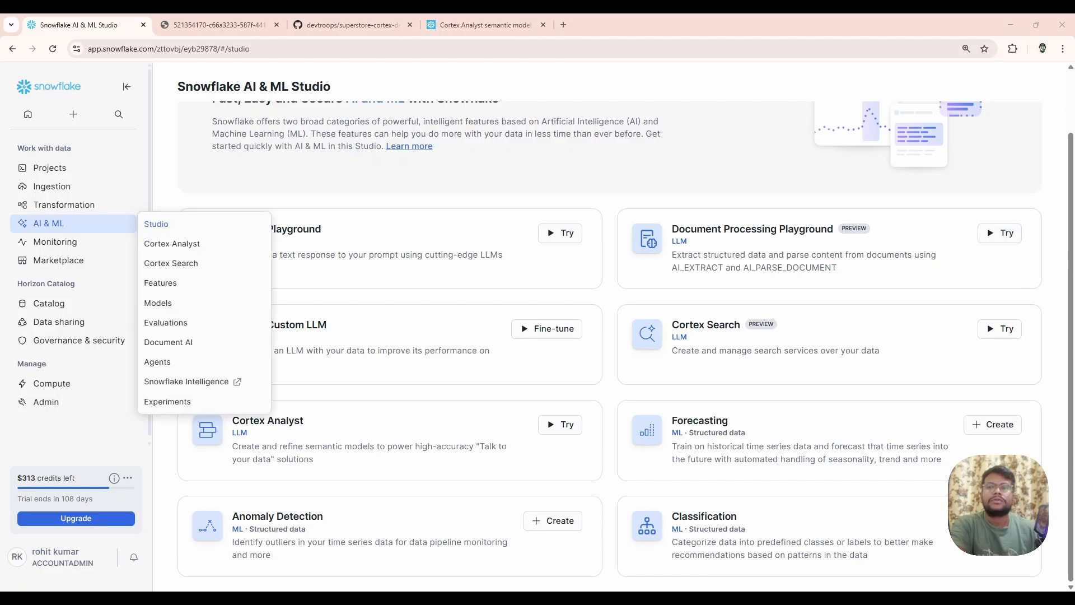
left_click(82, 168)
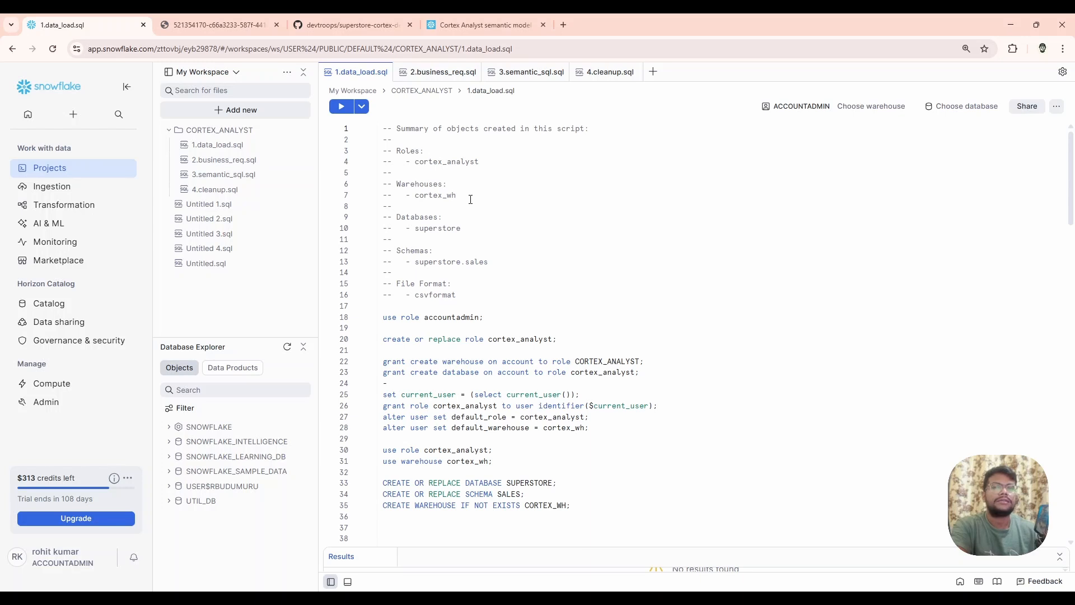
double_click(477, 262)
left_click(456, 318)
key("ctrl+Return")
left_click(459, 340)
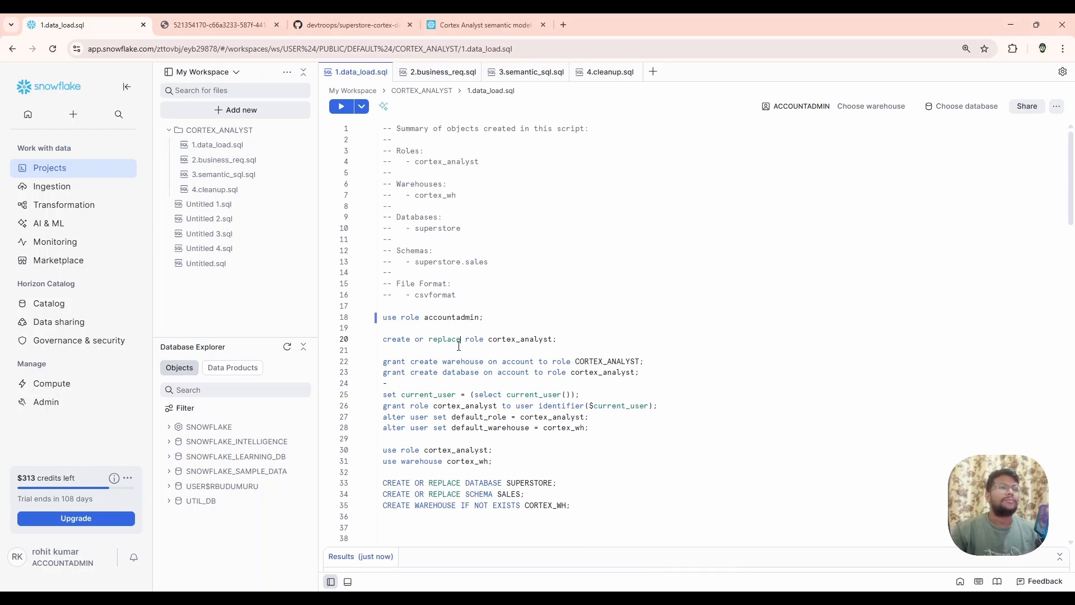
key("ctrl+Return")
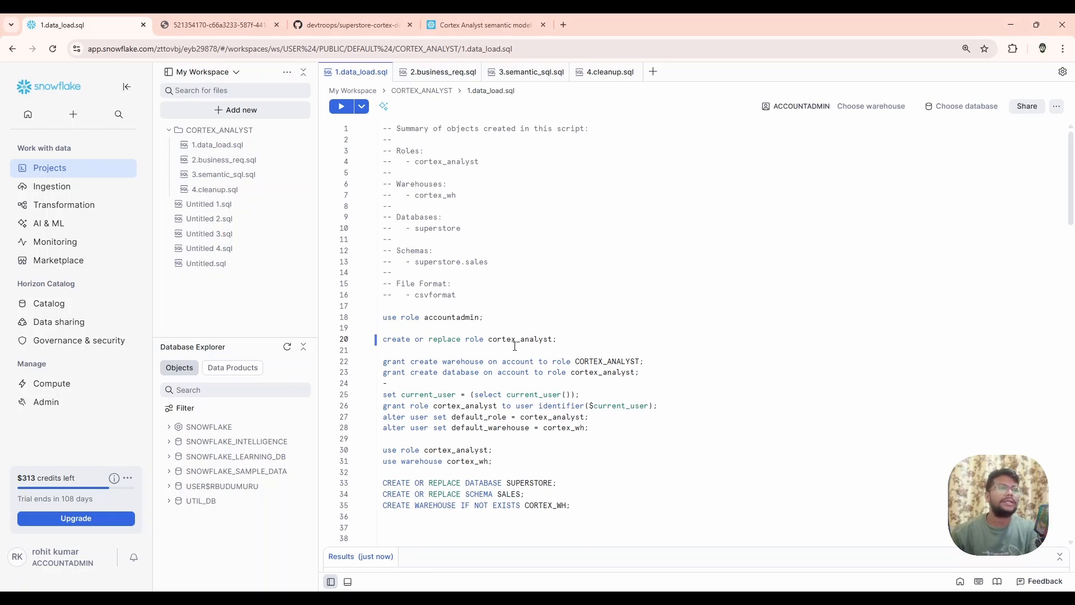
Step: Run the two statements granting the create warehouse and create database privileges on the account to the cortex_analyst role
key("Down")
key("Down")
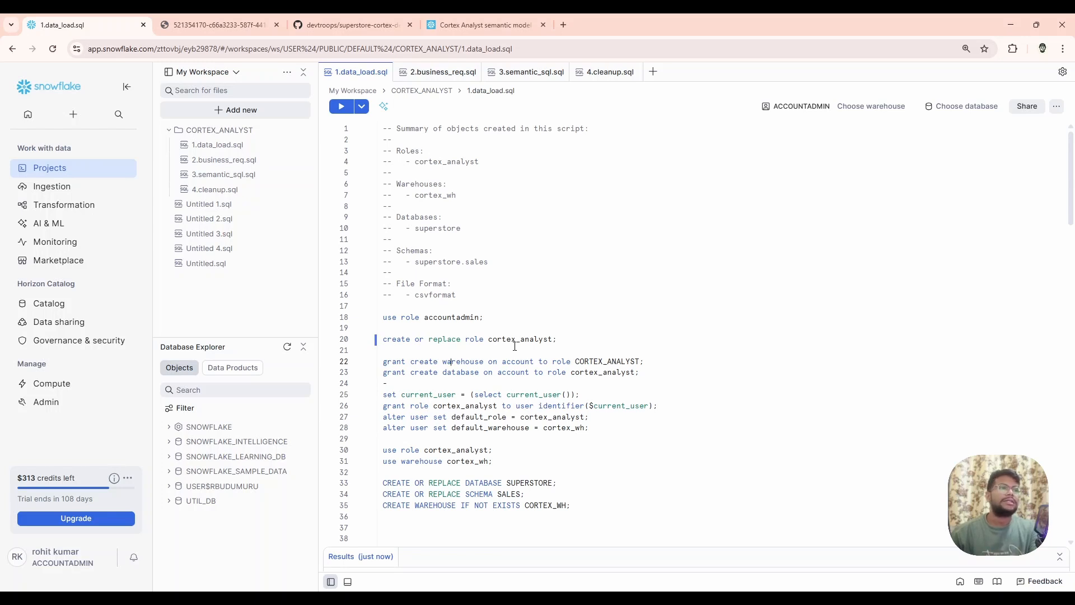
key("ctrl+Return")
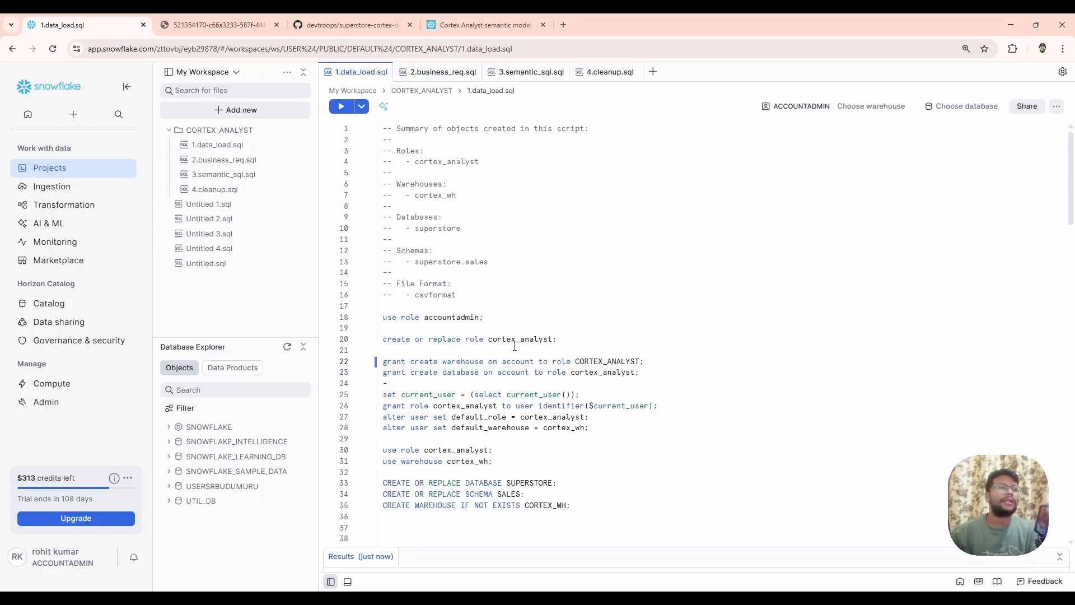
key("ctrl+Return")
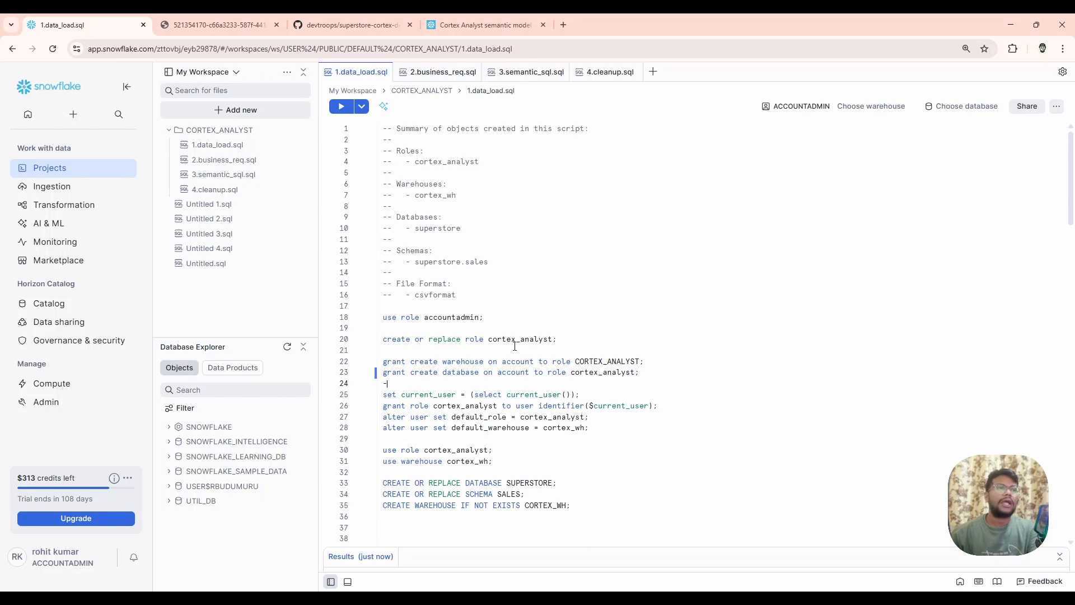
Step: Run the current_user statements that assign the cortex_analyst role and set the user defaults to cortex_analyst and cortex_wh
key("ctrl+Return")
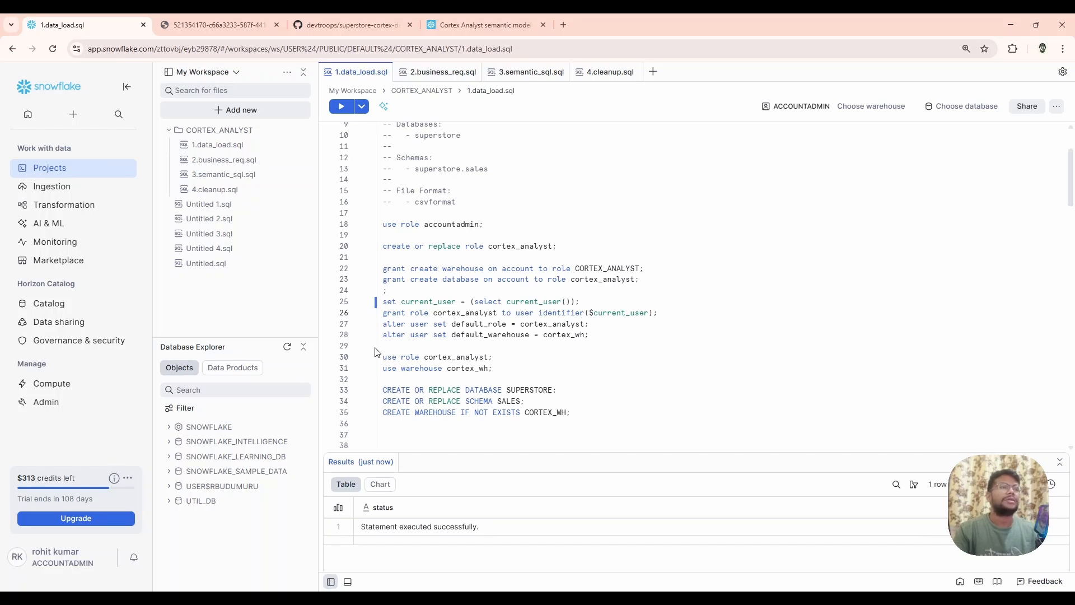
left_click(443, 326)
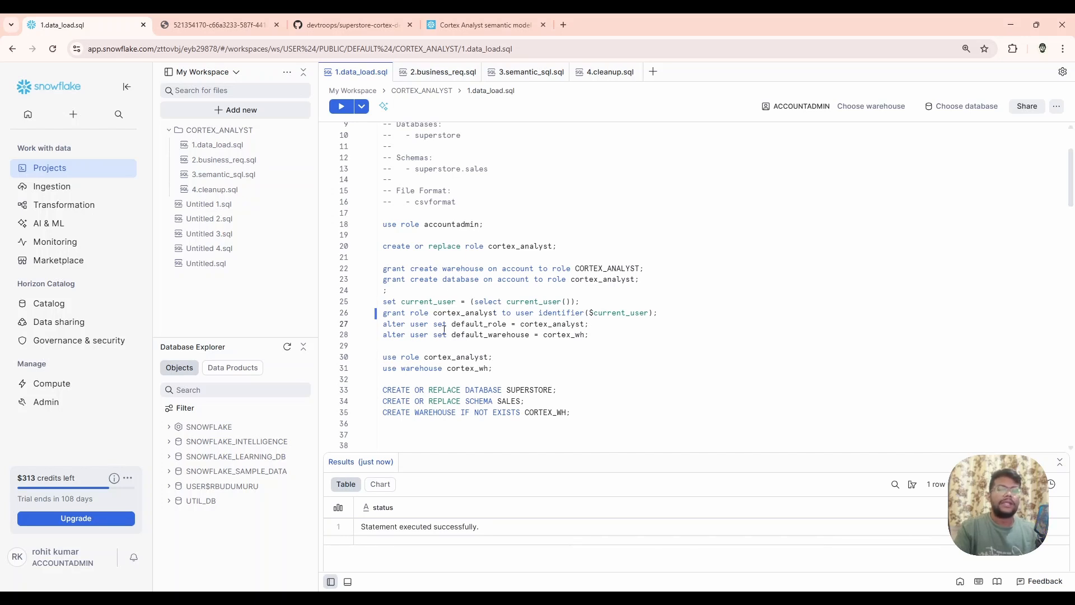
key("ctrl+Return")
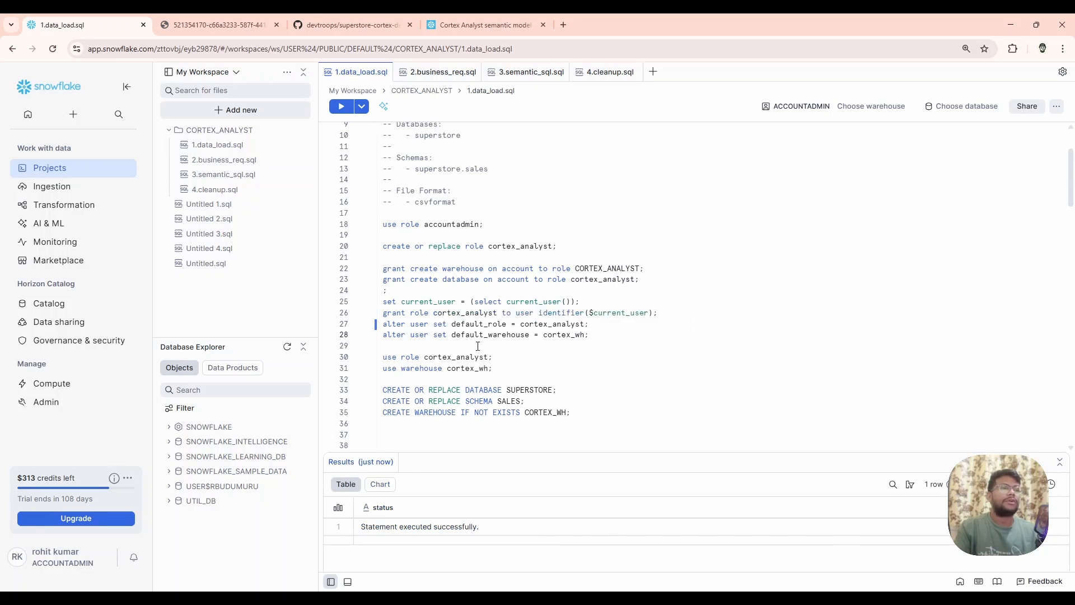
key("ctrl+Return")
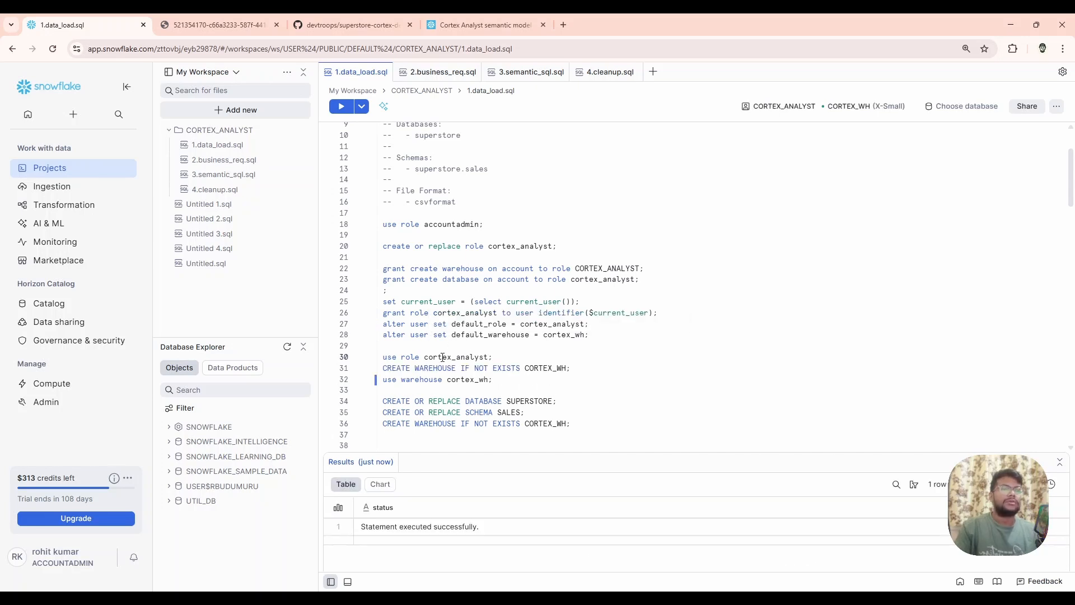
Step: Switch to the cortex_analyst role, run the conditional creation of the CORTEX_WH warehouse, and use that warehouse
left_click(443, 358)
key("ctrl+Return")
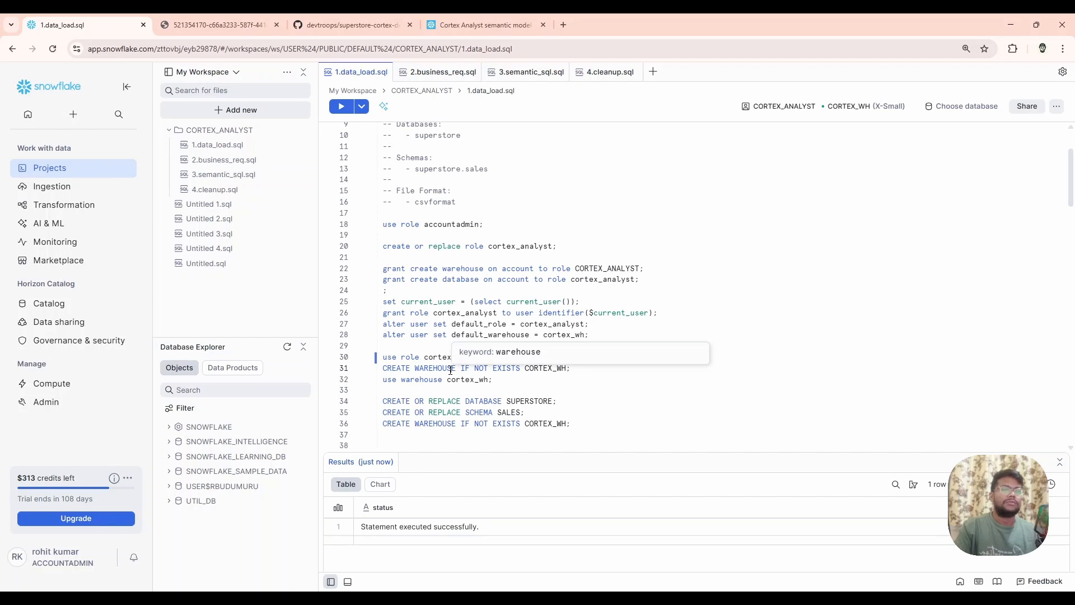
left_click(450, 369)
key("ctrl+Return")
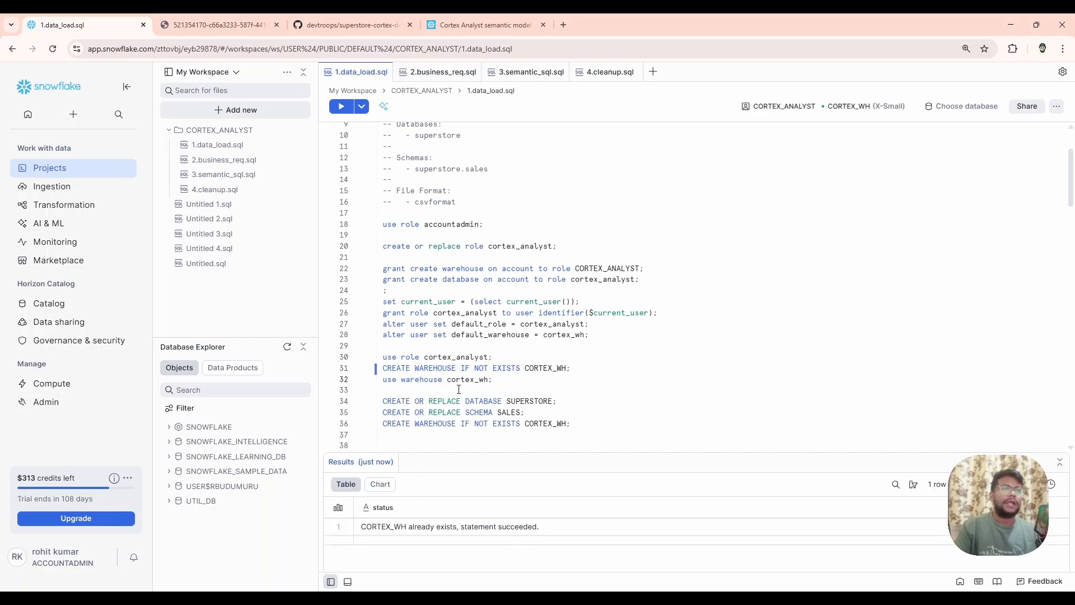
left_click(442, 379)
key("ctrl+Return")
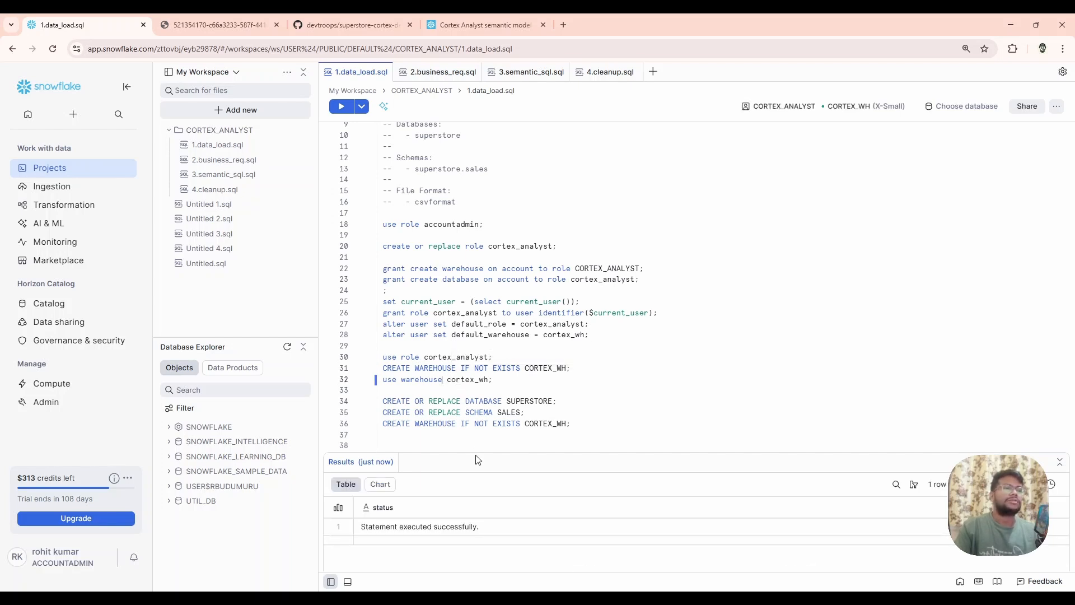
Step: Run the statements that create or replace the SUPERSTORE database and its SALES schema
left_click_drag(476, 455, 473, 437)
left_click(461, 401)
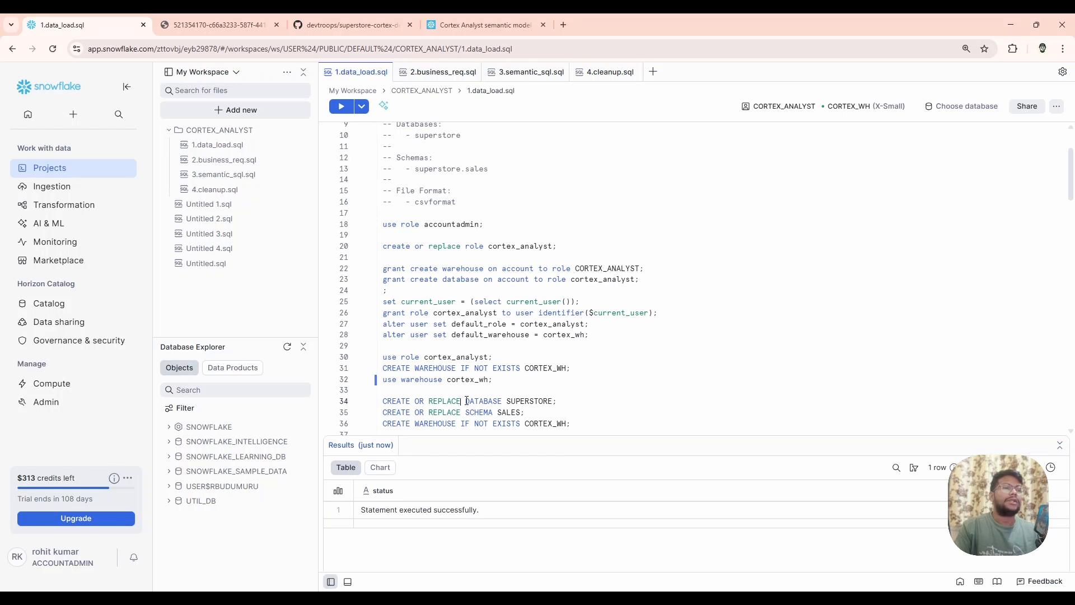
key("ctrl+Return")
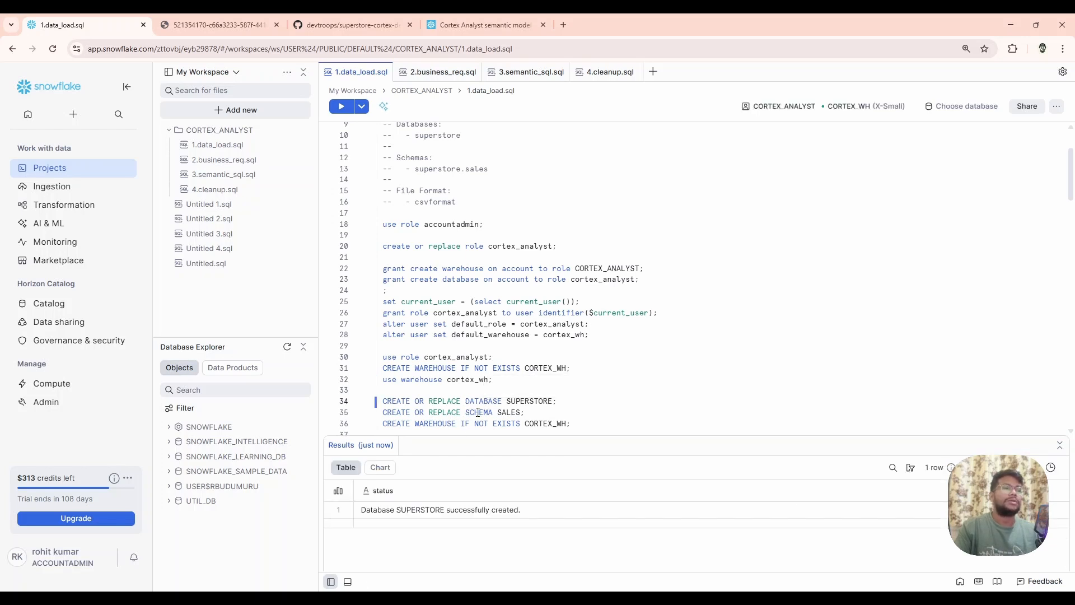
key("ctrl+Return")
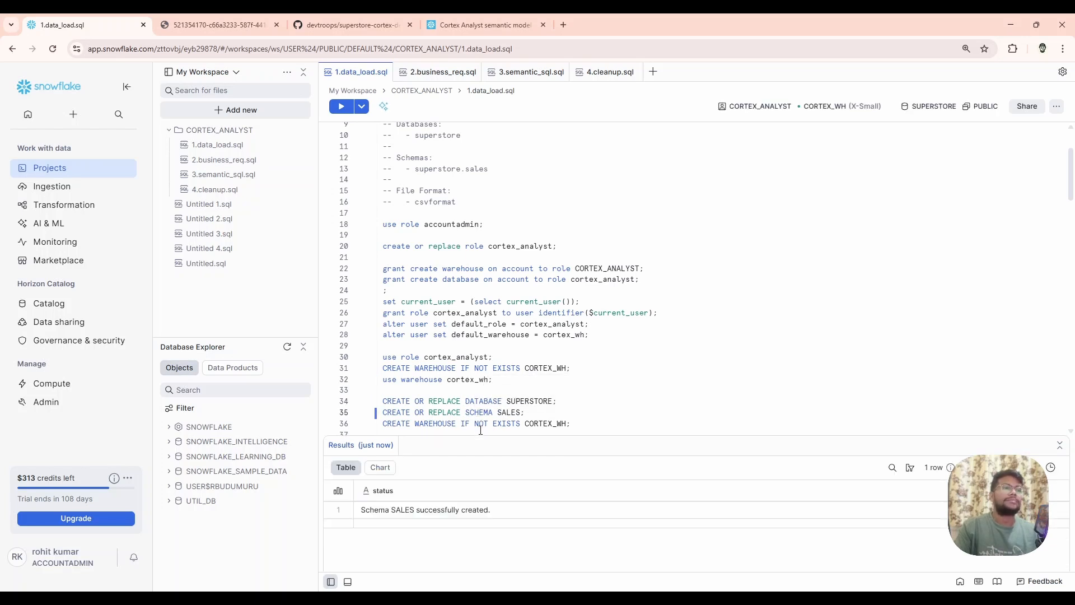
Step: Examine the entity-relationship diagram of the customers, regions, orders, products and order_items tables, and return to the SQL script
scroll(448, 335, "down", 4)
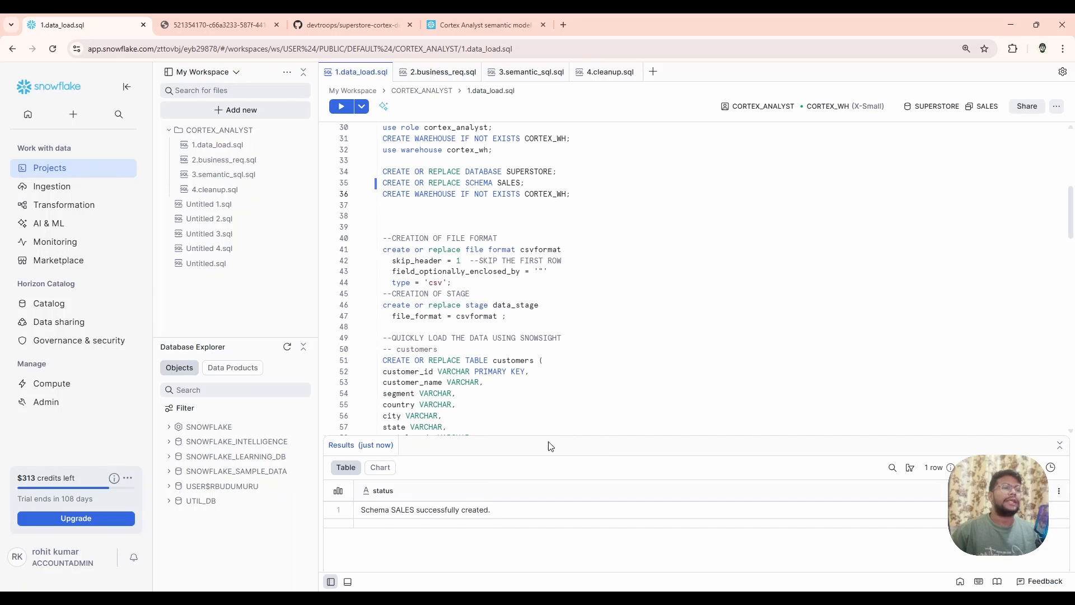
left_click(567, 598)
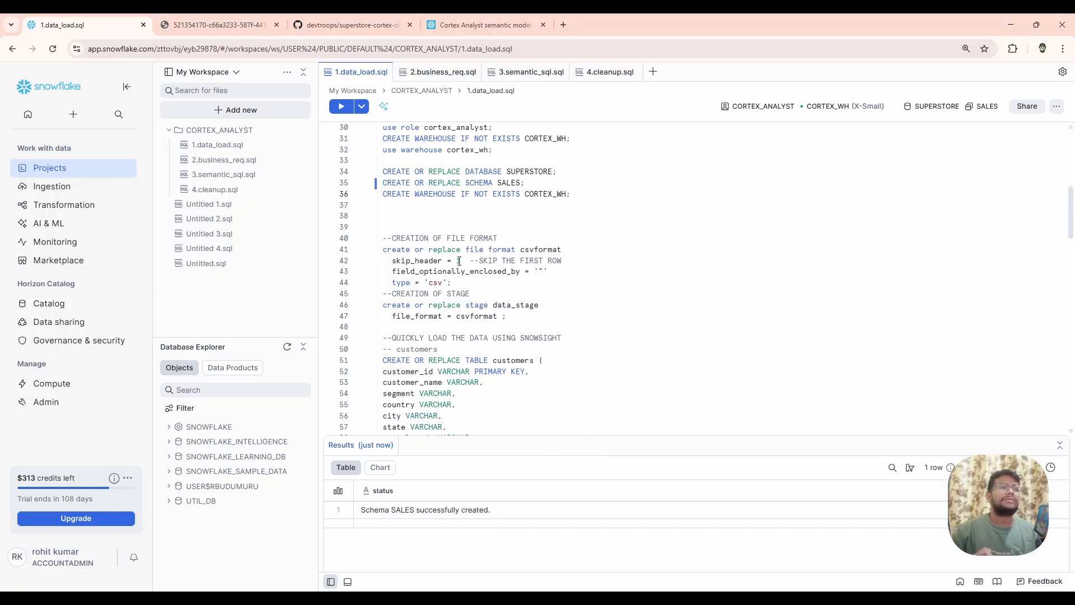
left_click(204, 17)
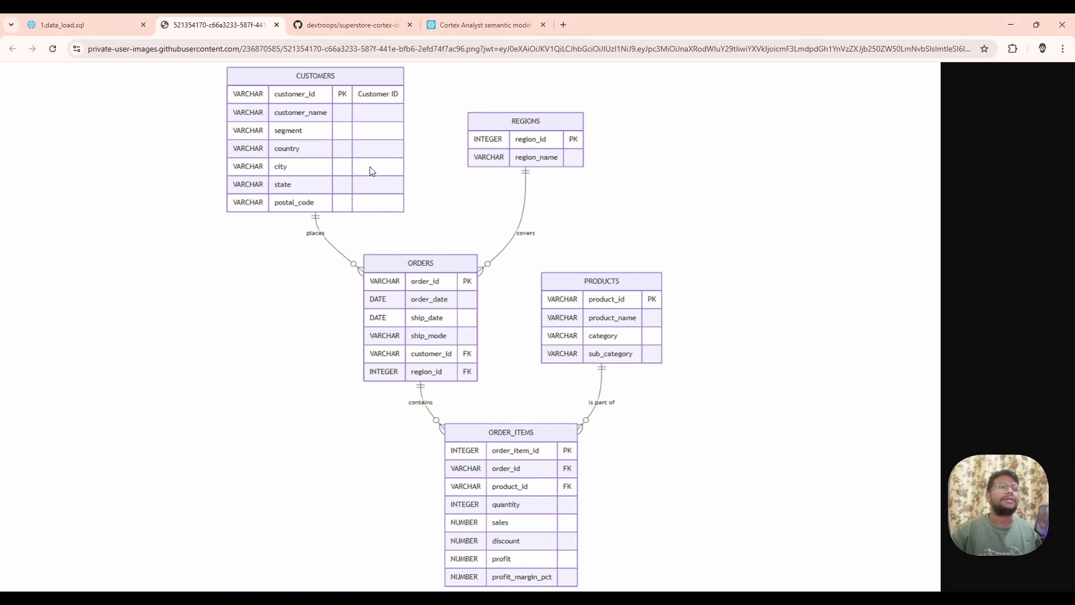
left_click(89, 26)
Step: Create the csvformat CSV file format that skips one header row, and the data_stage stage that uses it
left_click(489, 252)
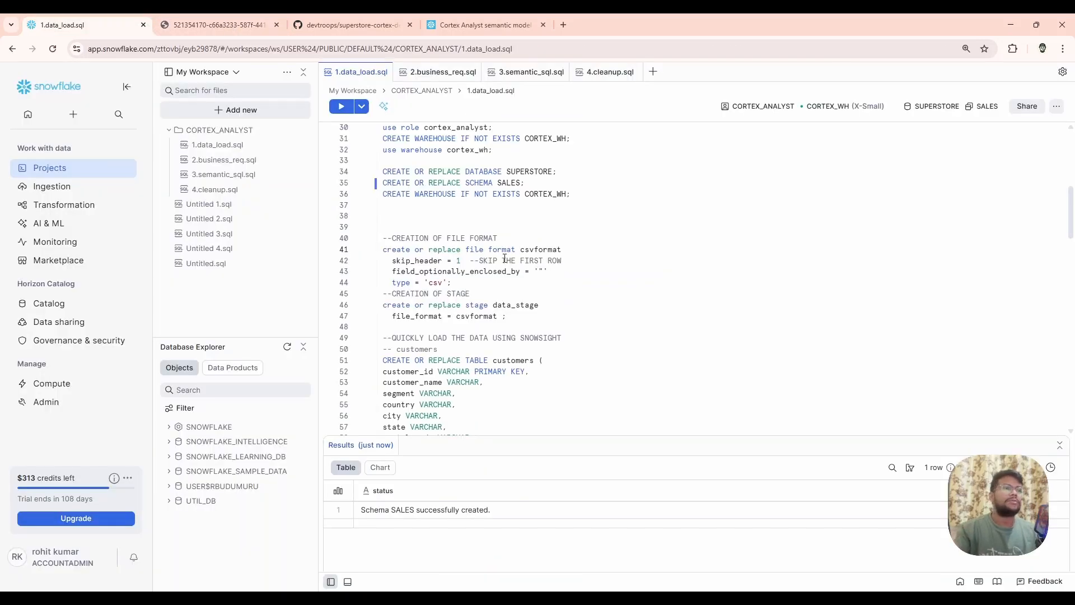
key("ctrl+Return")
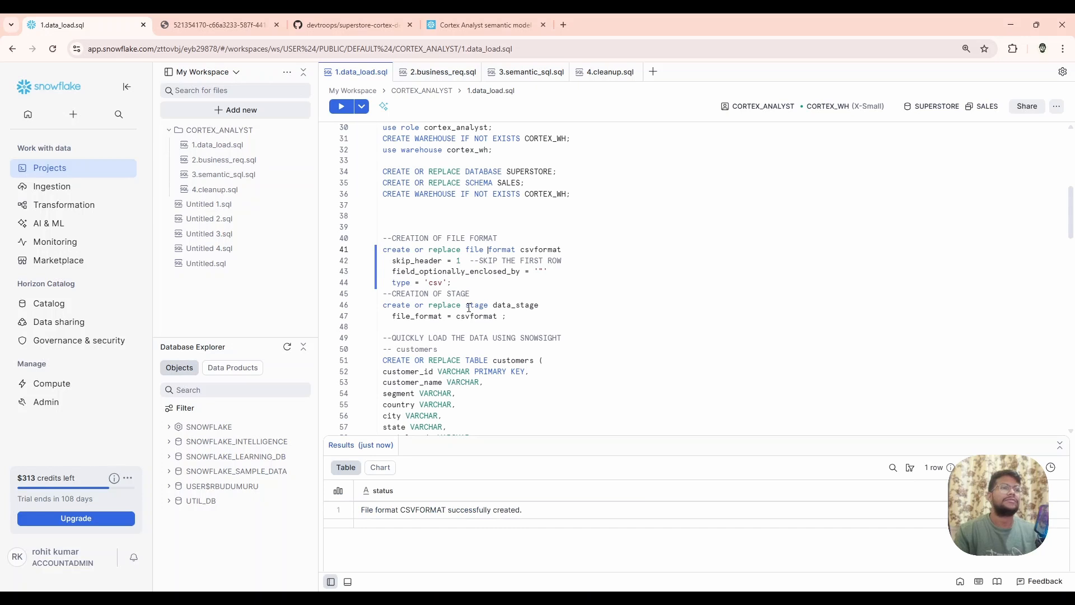
left_click(469, 308)
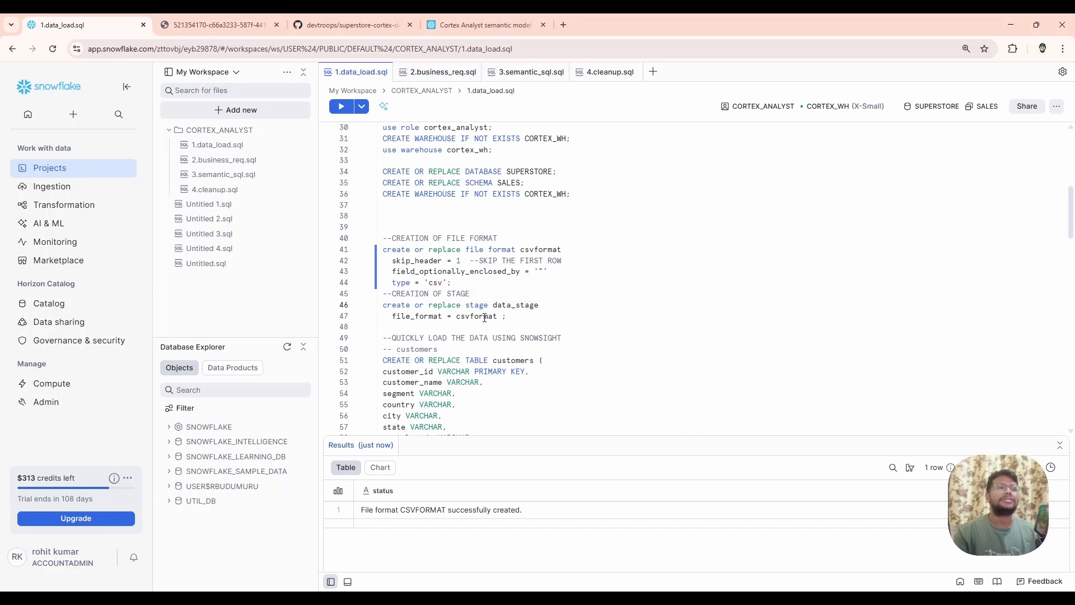
key("ctrl+Return")
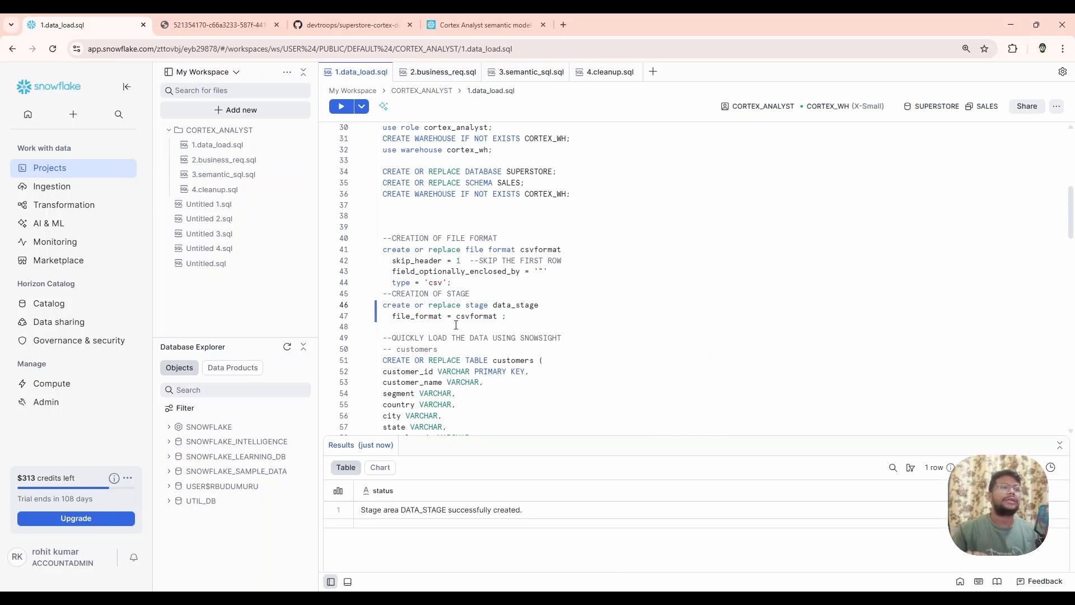
Step: Run the table definitions for customers, regions, products, orders and order_items
scroll(454, 314, "down", 3)
left_click(484, 233)
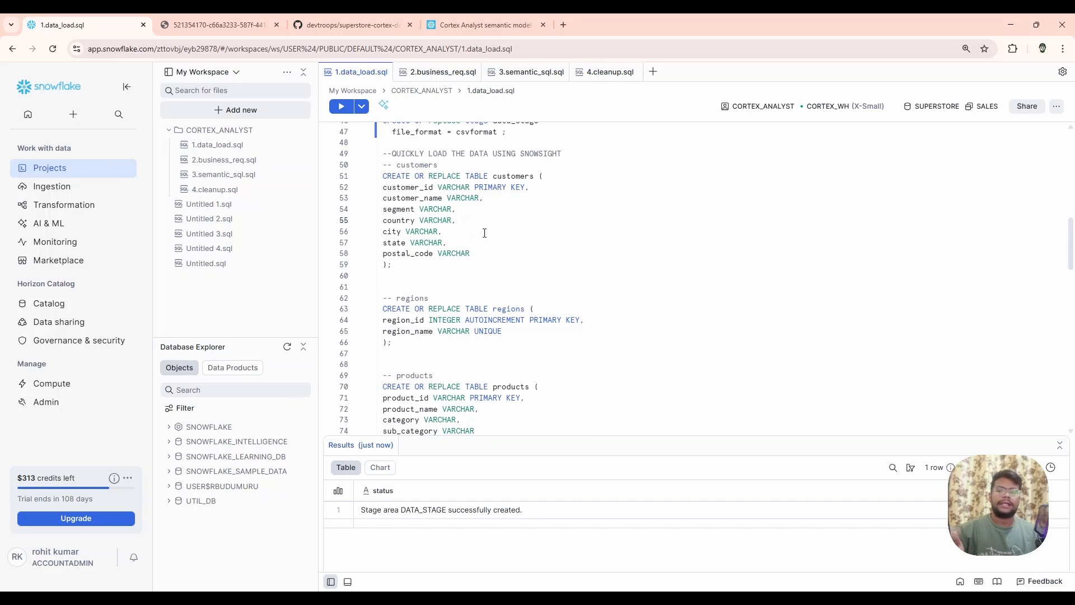
key("ctrl+Return")
left_click(465, 320)
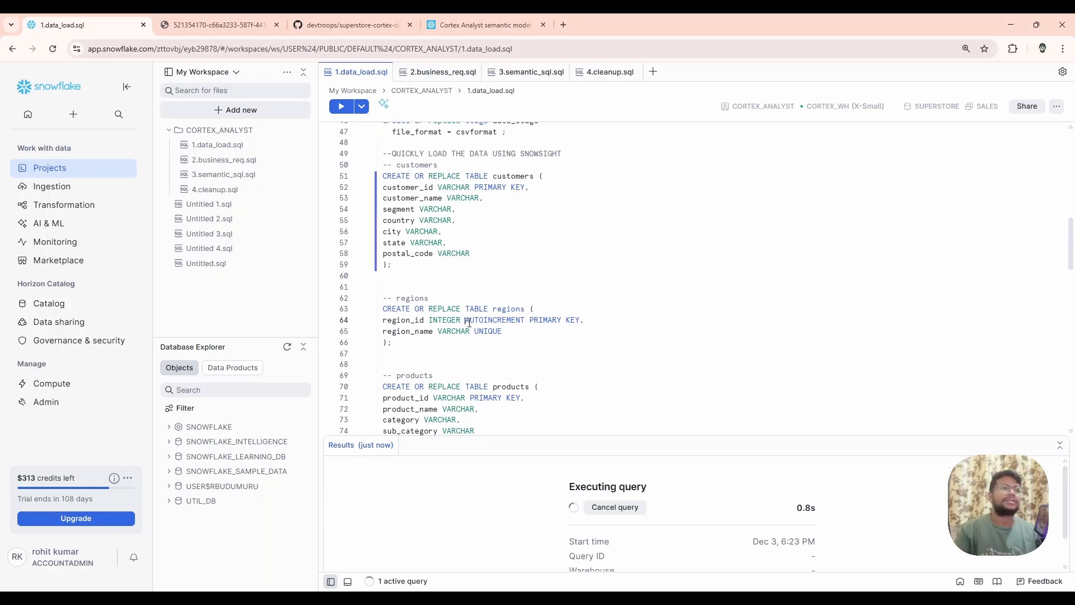
key("ctrl+Return")
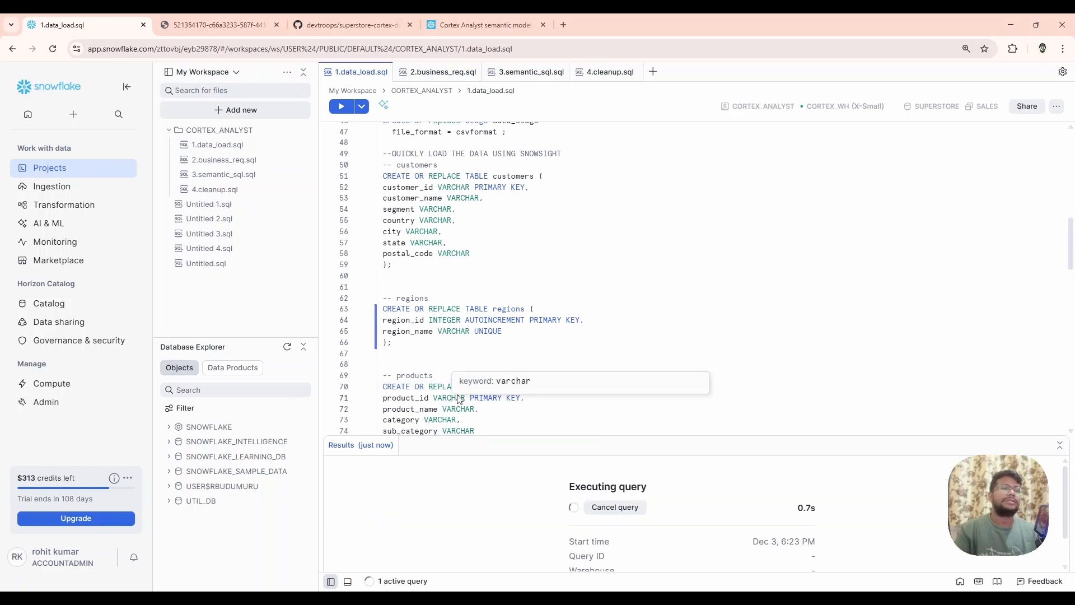
left_click(489, 397)
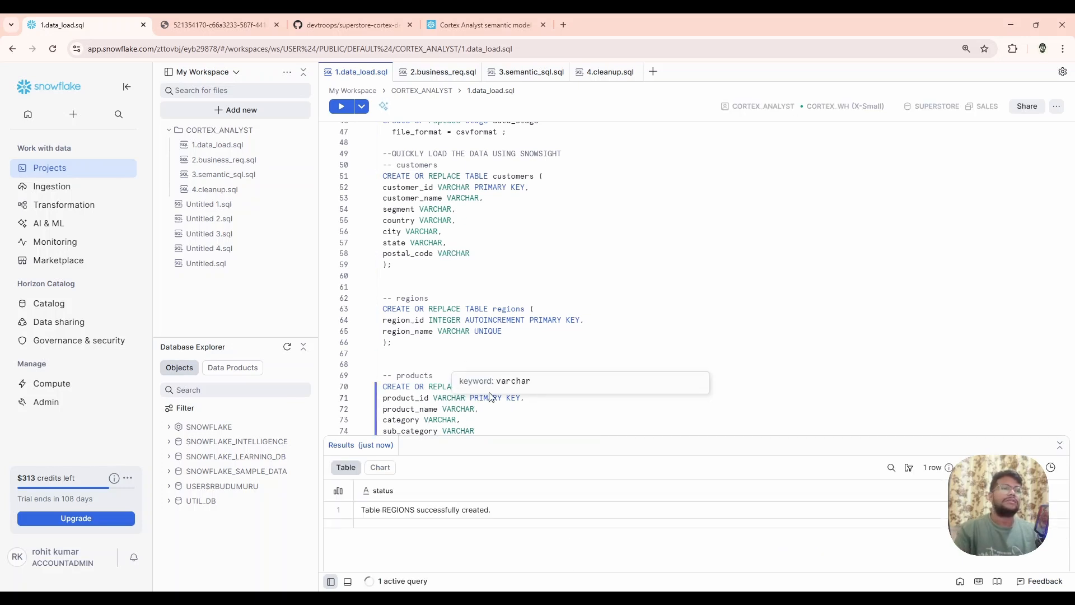
key("ctrl+Return")
scroll(427, 292, "down", 1)
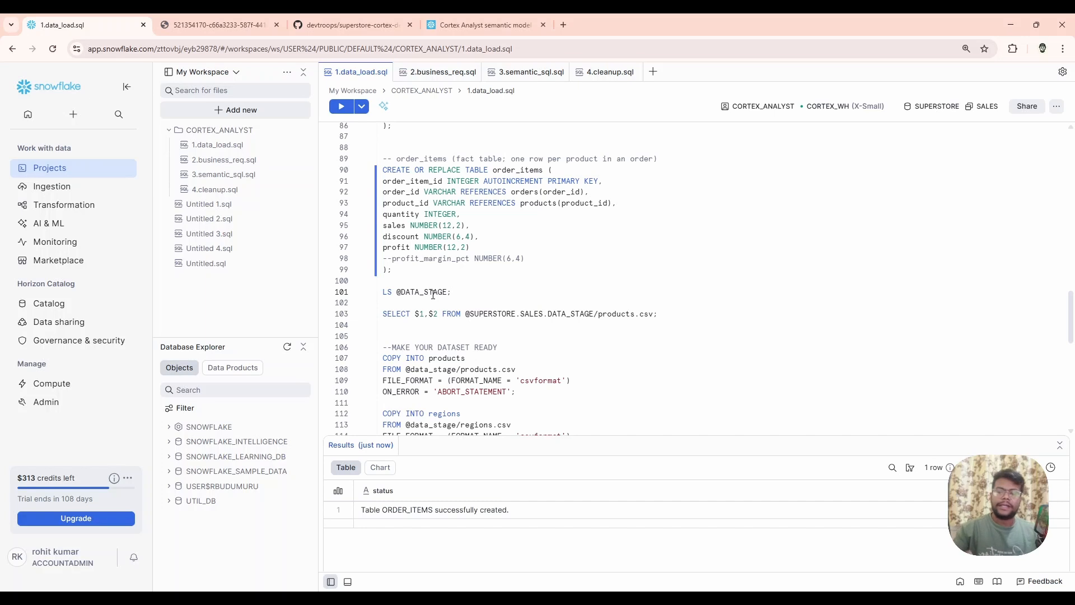
Step: List the files in DATA_STAGE with the LS statement
left_click(428, 293)
key("ctrl+Return")
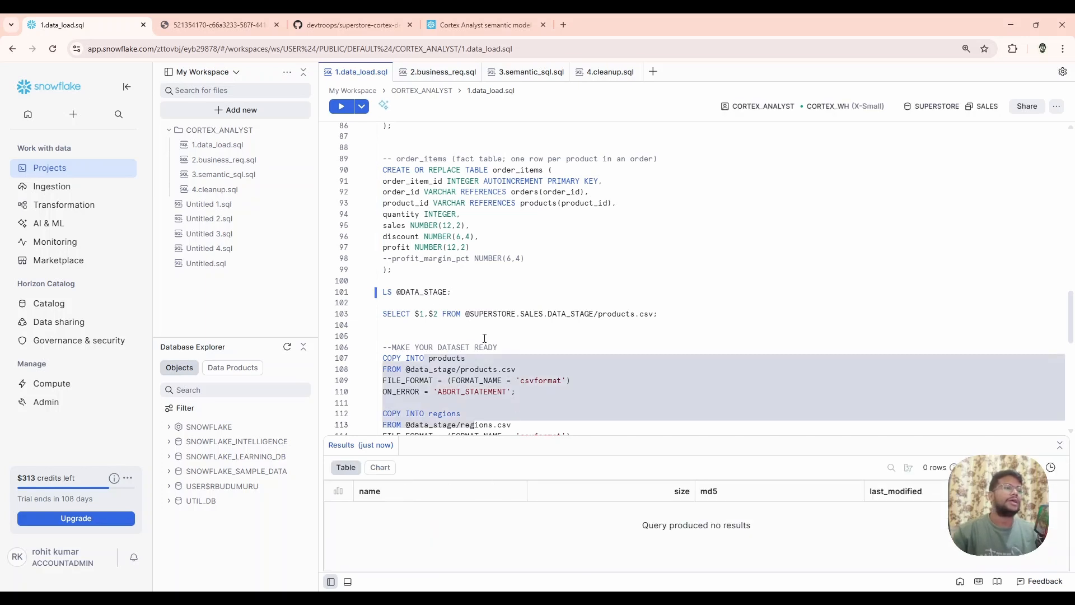
double_click(435, 291)
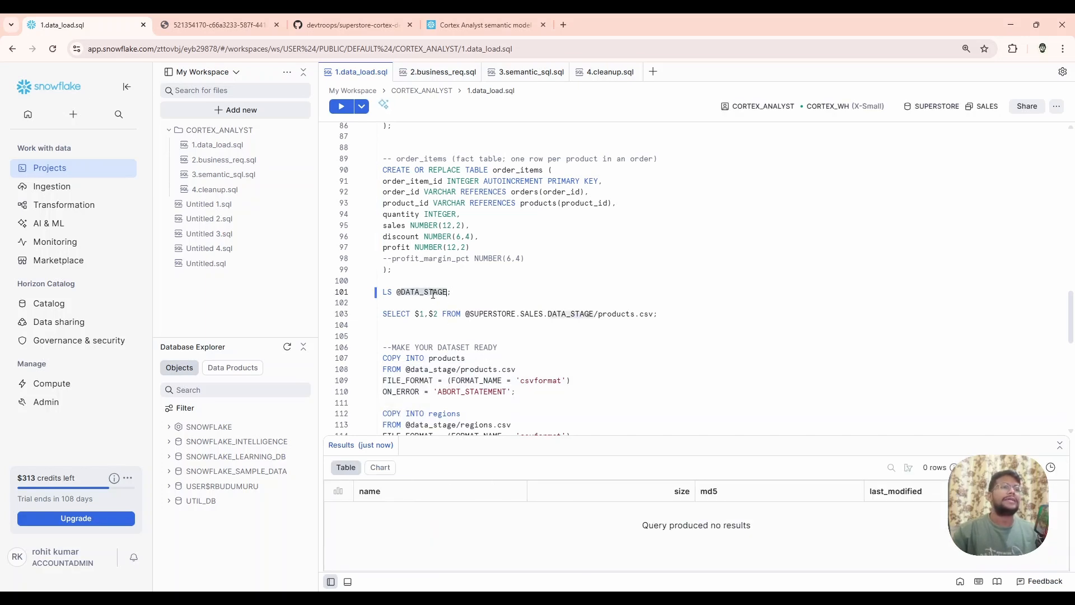
left_click(655, 216)
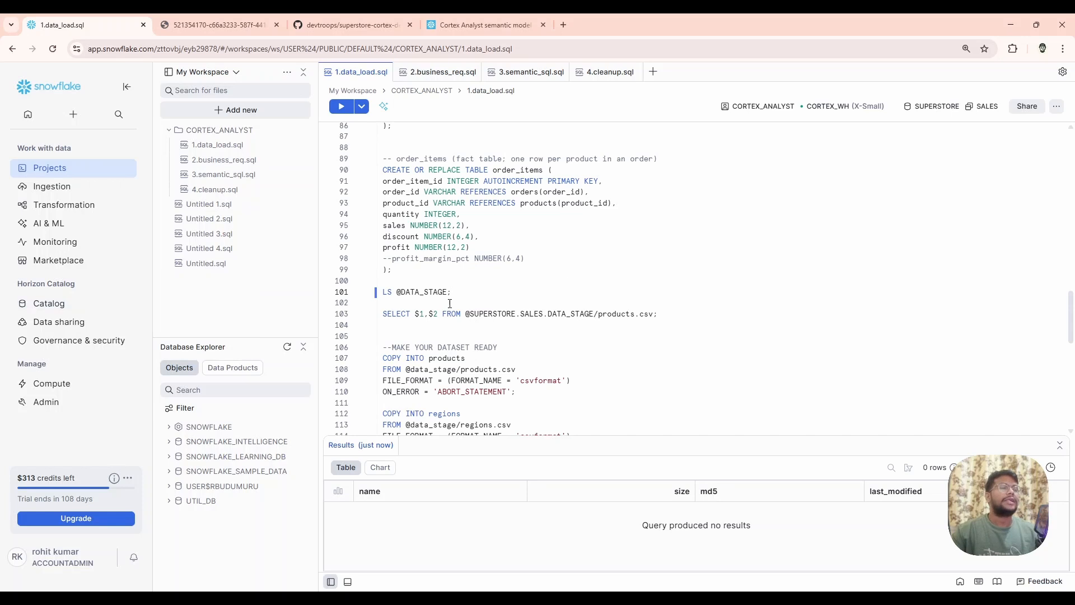
Step: Open the DATA_STAGE stage of the SALES schema in the SUPERSTORE database from the Database Explorer
mouse_move(42, 308)
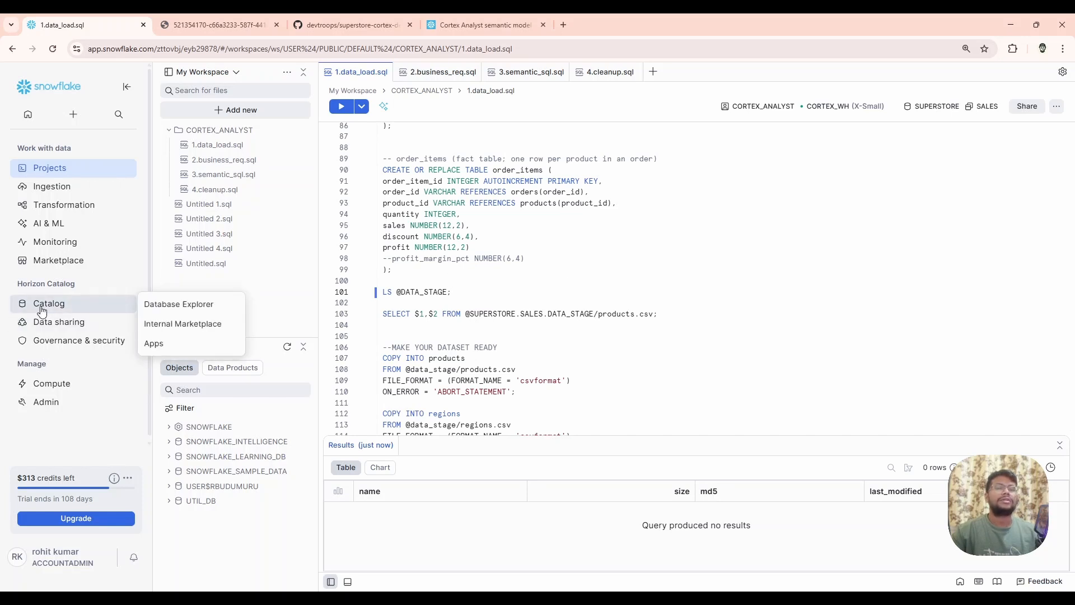
left_click(187, 305)
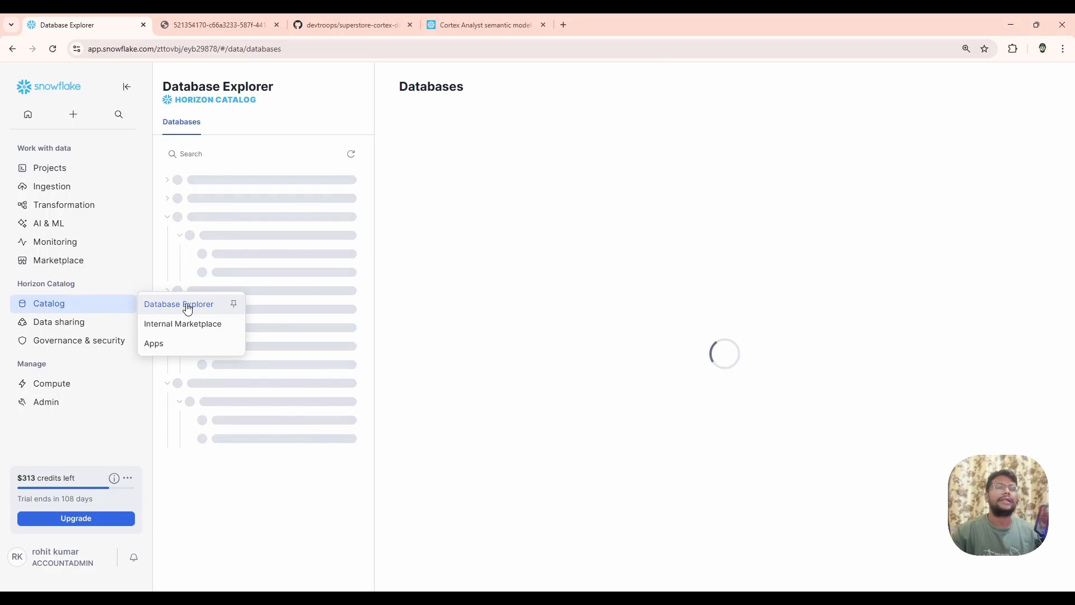
left_click(170, 259)
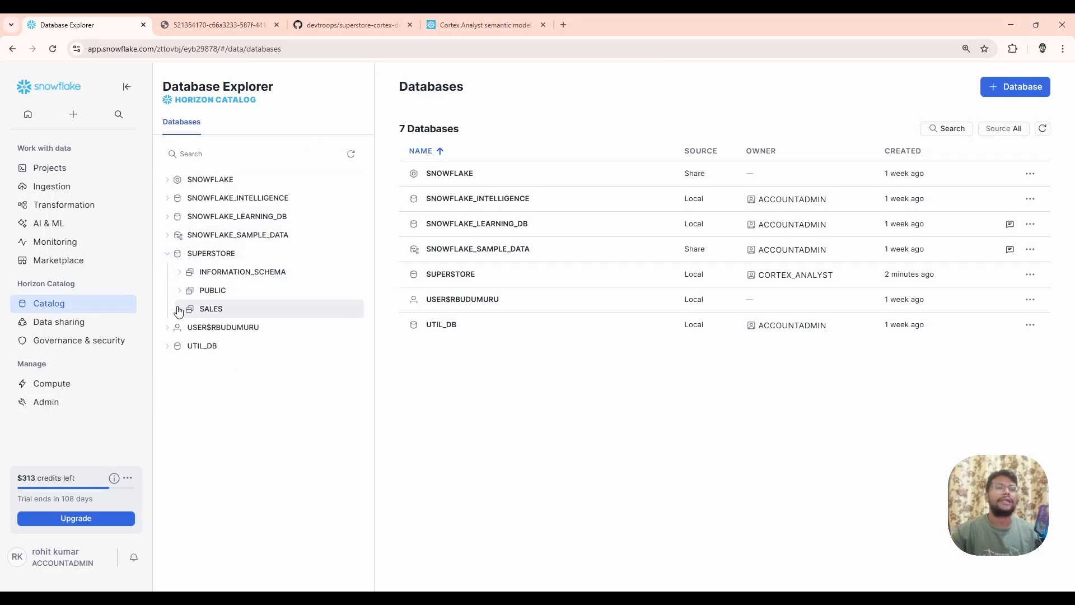
left_click(178, 310)
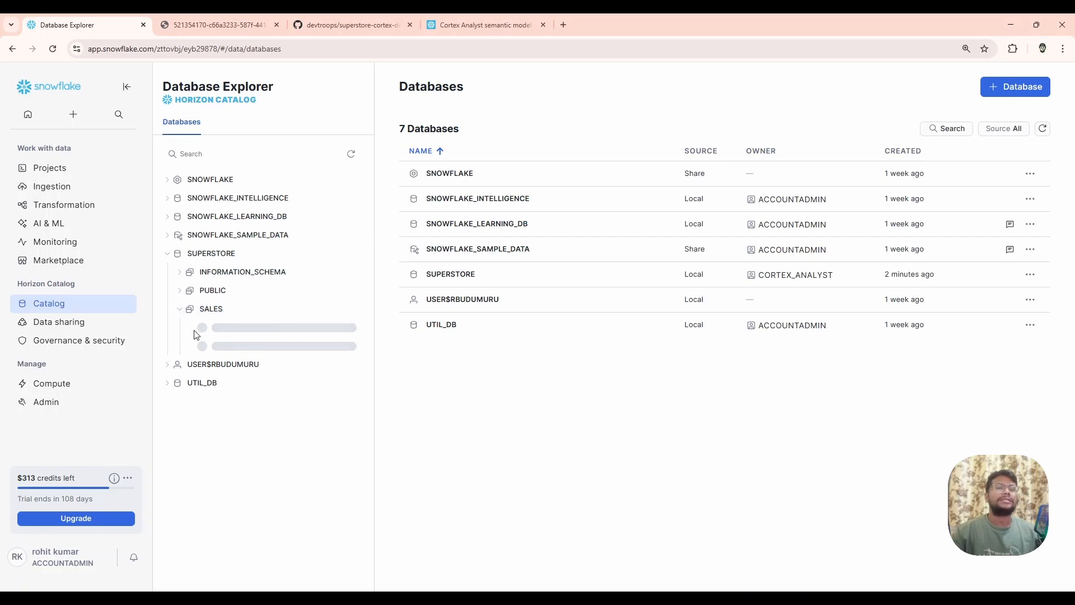
left_click(215, 345)
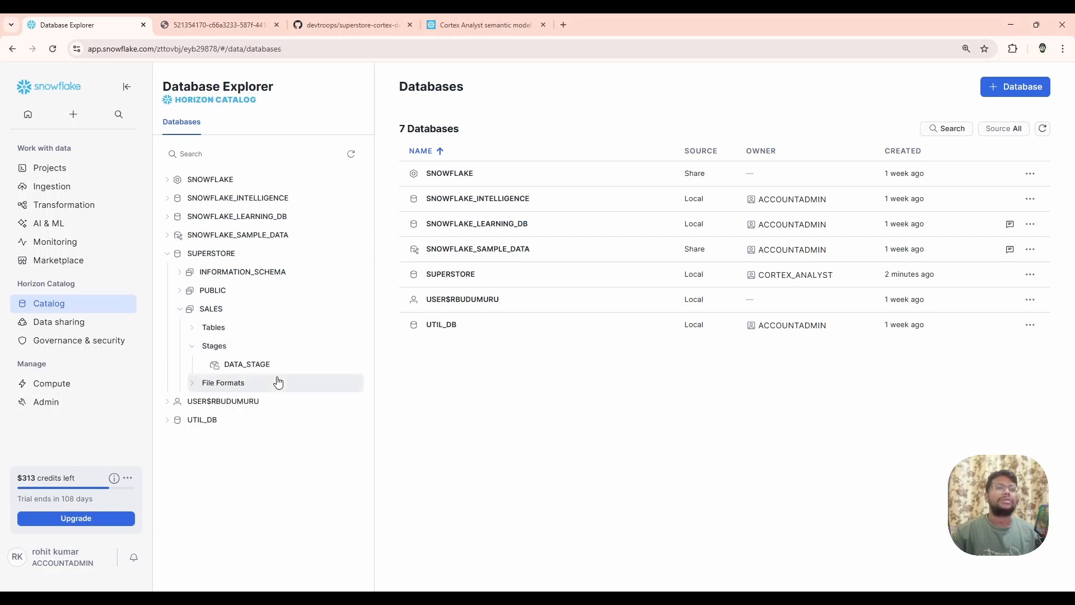
left_click(241, 365)
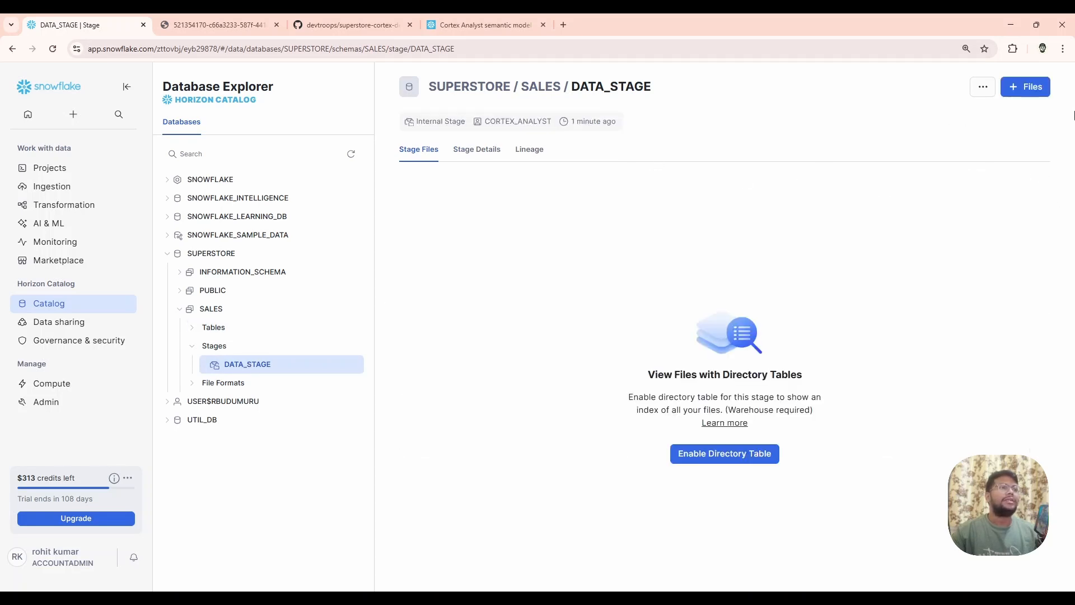
Step: Upload customers.csv, order_items.csv, orders.csv, products.csv and regions.csv to DATA_STAGE, and enable its directory table
left_click(1032, 87)
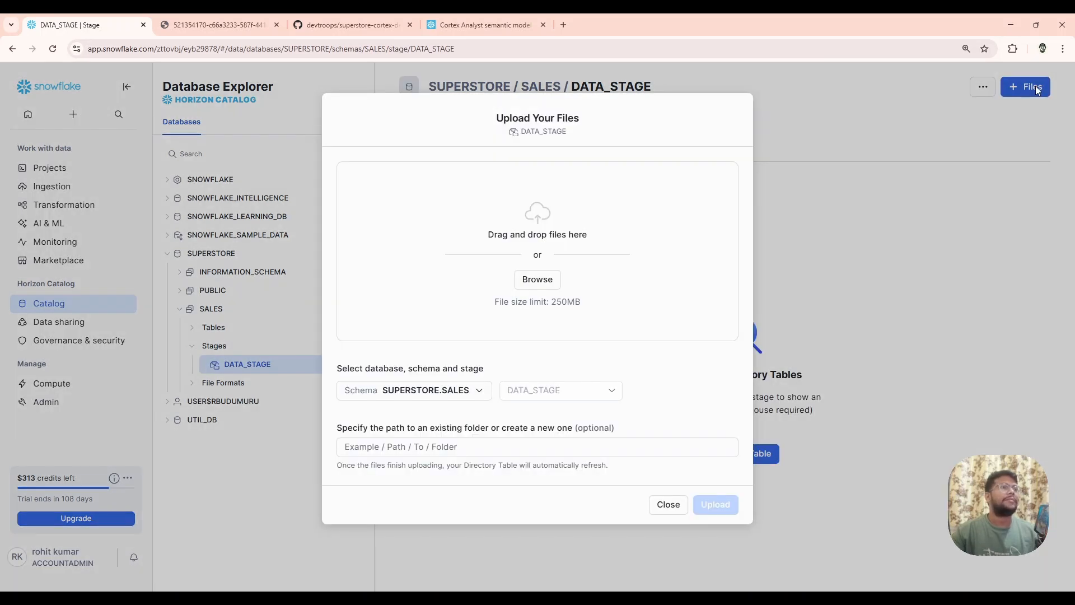
left_click(537, 280)
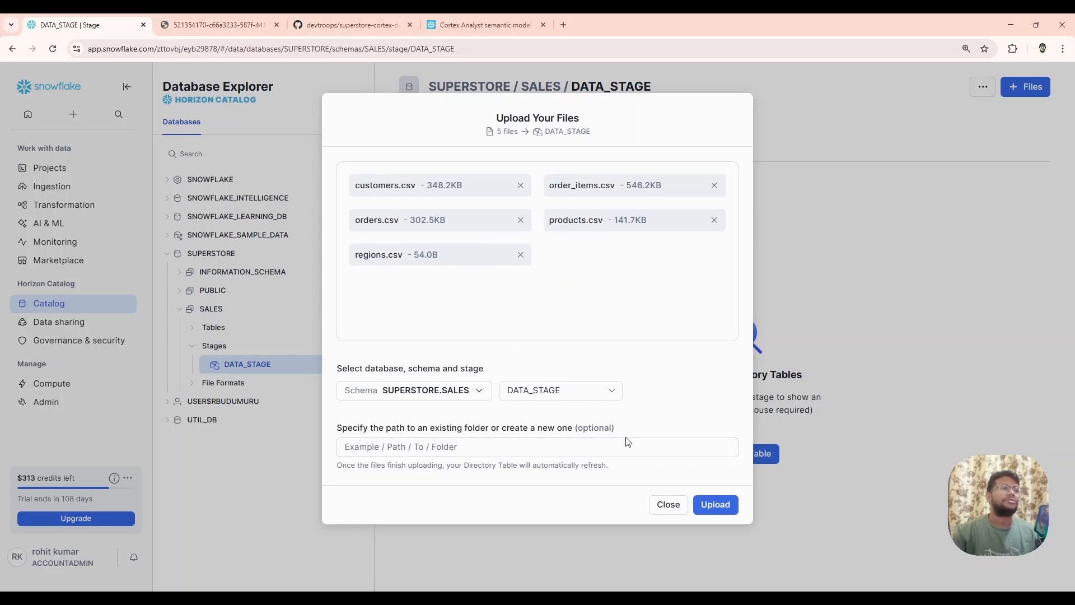
left_click(716, 505)
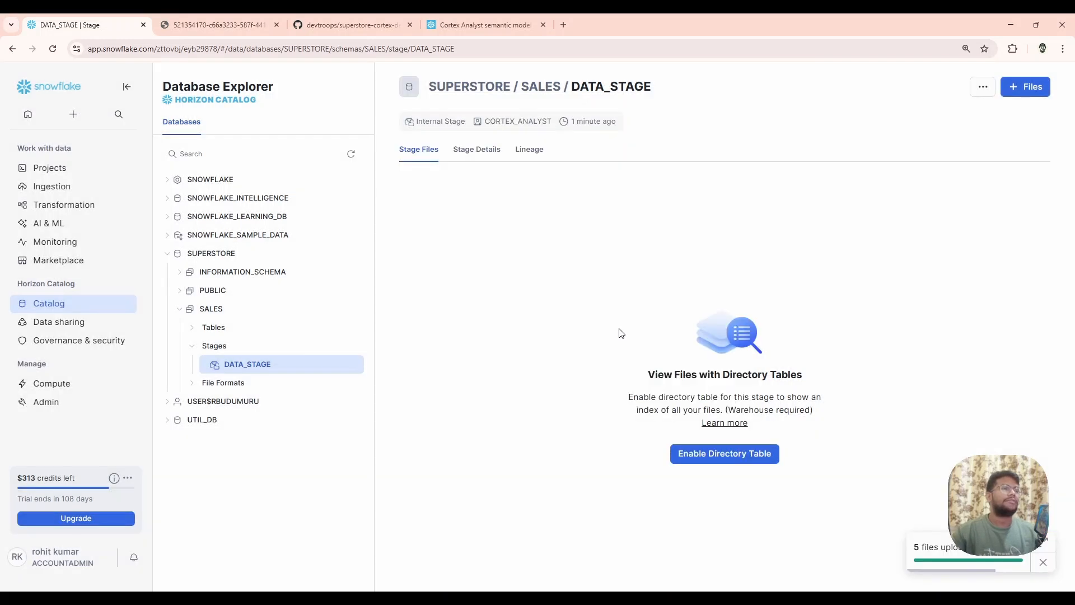
left_click(725, 453)
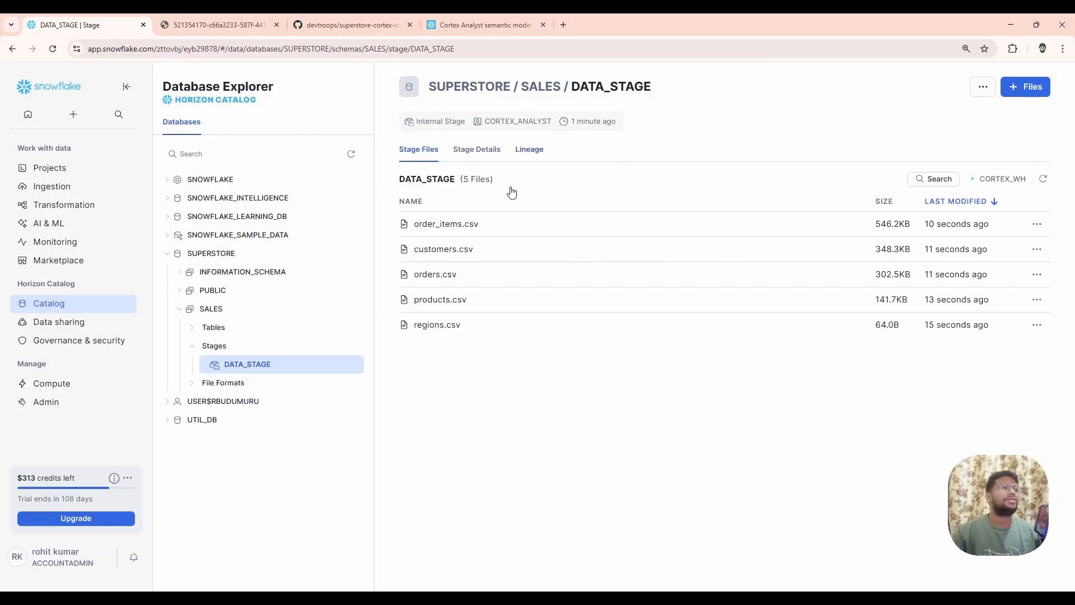
Step: Return to the data load script in the workspace and rerun the LS statement on DATA_STAGE, enlarging the results area
mouse_move(84, 168)
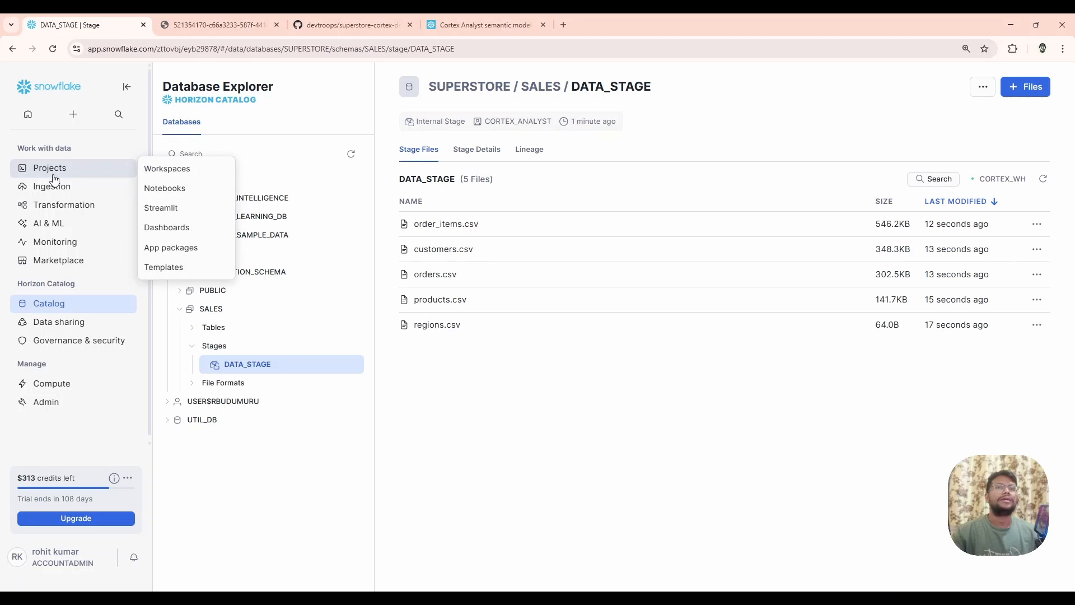
left_click(158, 175)
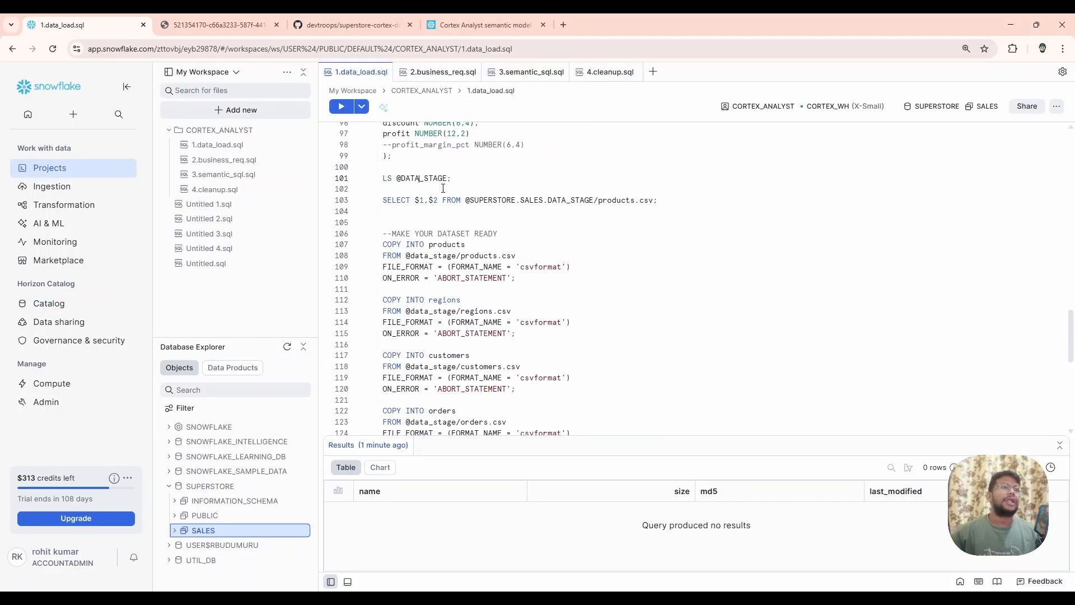
key("ctrl+Return")
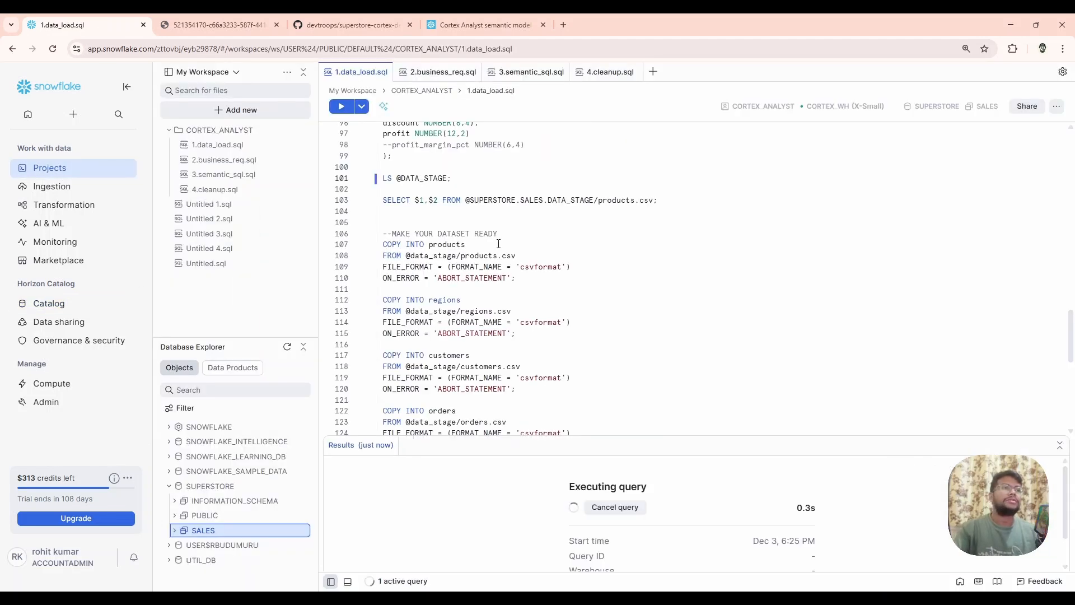
left_click_drag(547, 436, 552, 286)
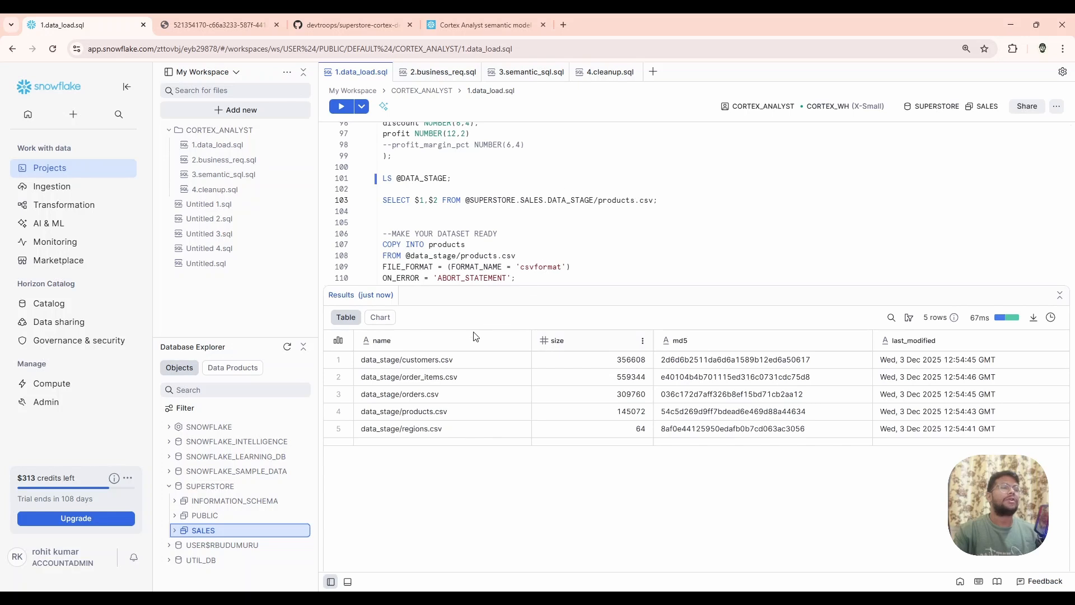
Step: Query columns $1 and $2 of products.csv in SUPERSTORE.SALES.DATA_STAGE to preview the staged data
left_click(459, 200)
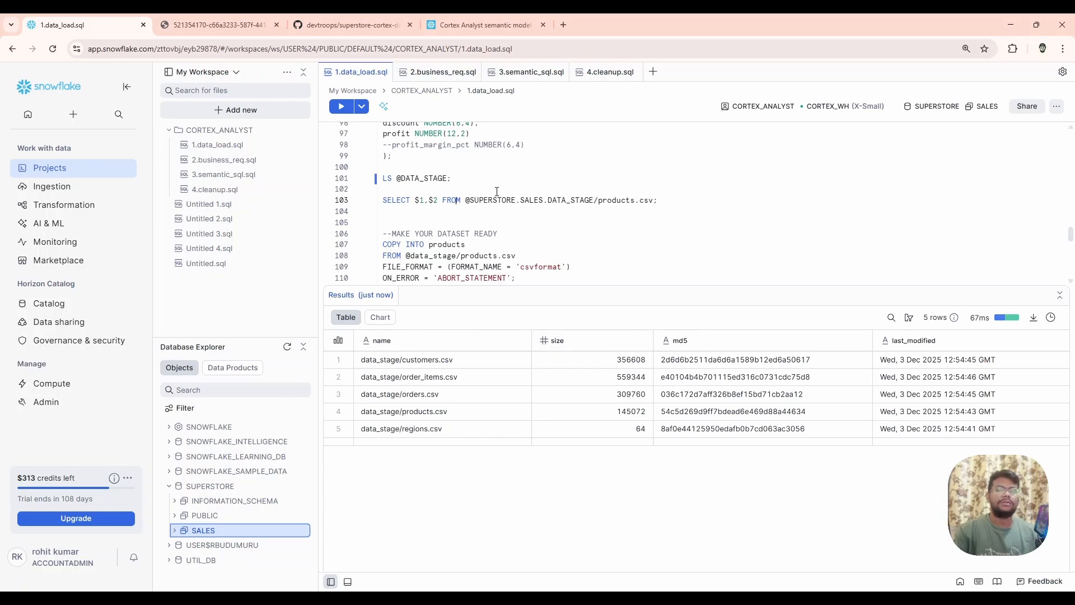
key("ctrl+Return")
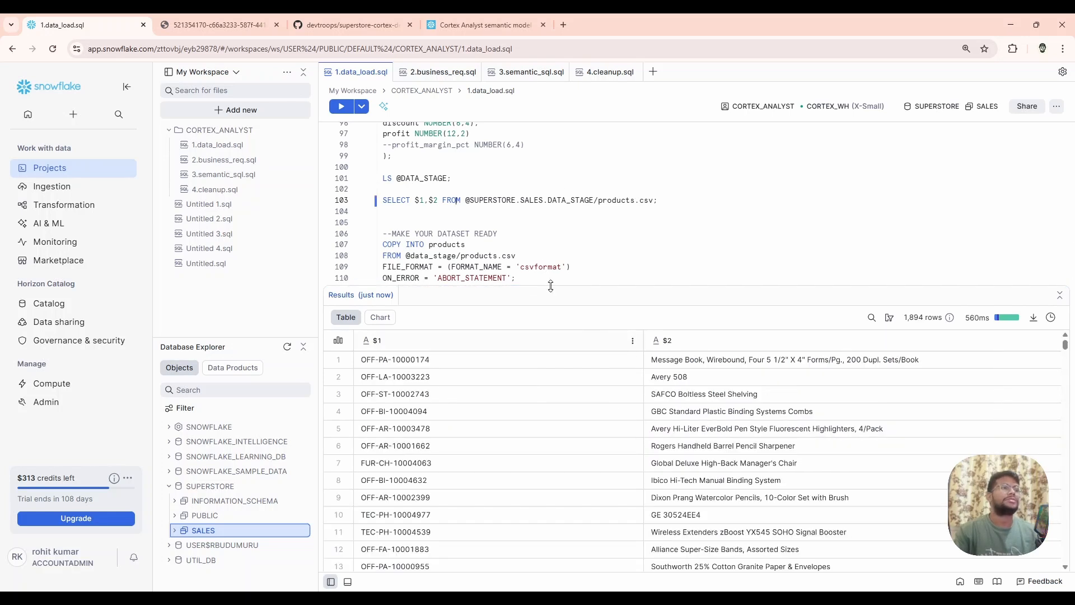
left_click_drag(550, 285, 548, 412)
Step: Run the COPY INTO statements that load products, regions, customers, orders and order_items from their staged CSV files
left_click(453, 256)
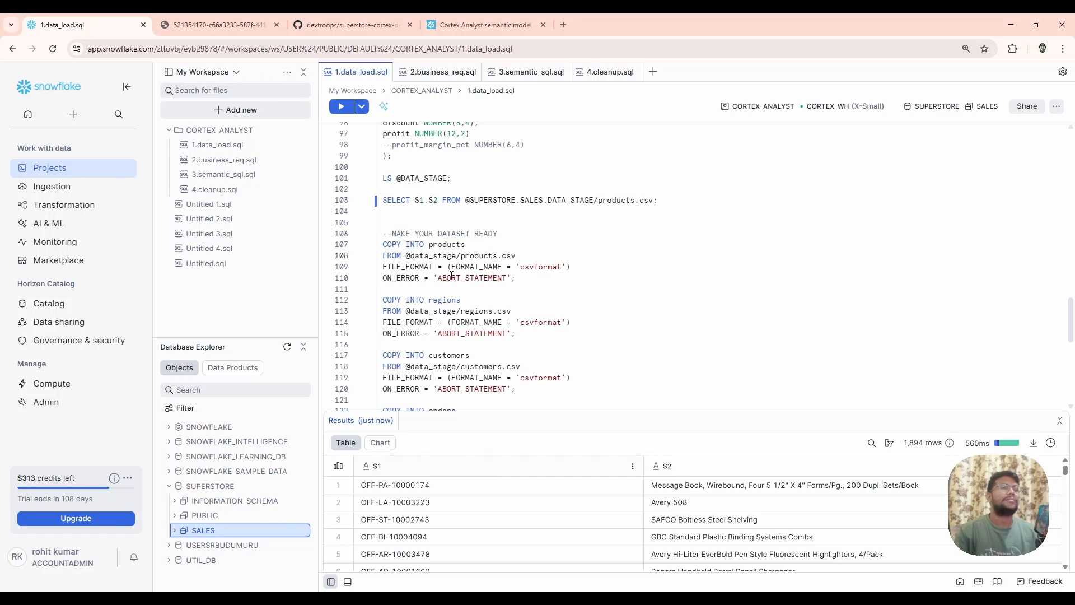
key("ctrl+Return")
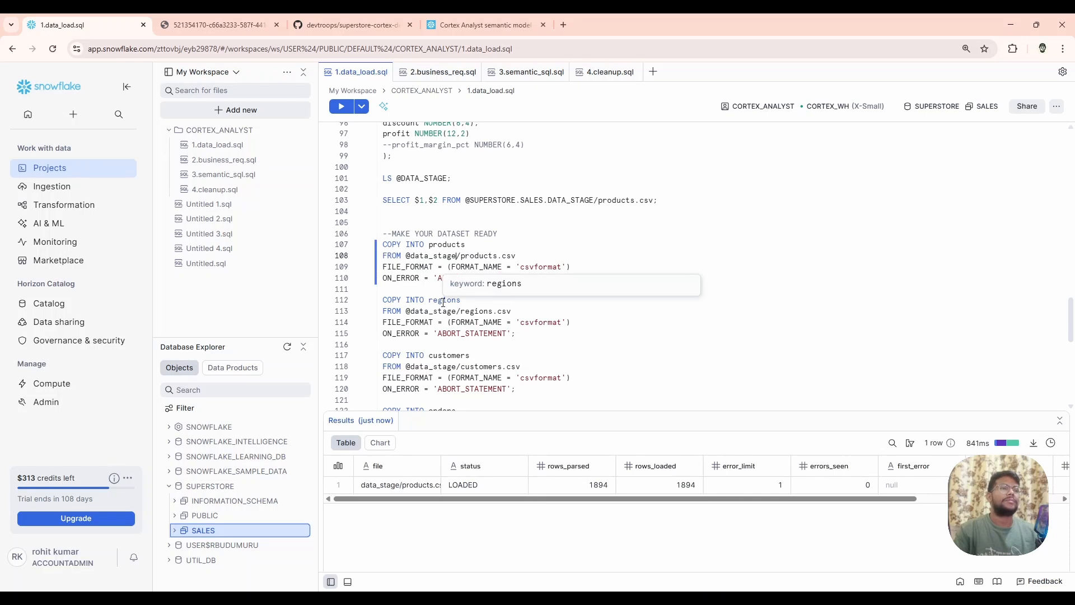
left_click(452, 309)
key("ctrl+Return")
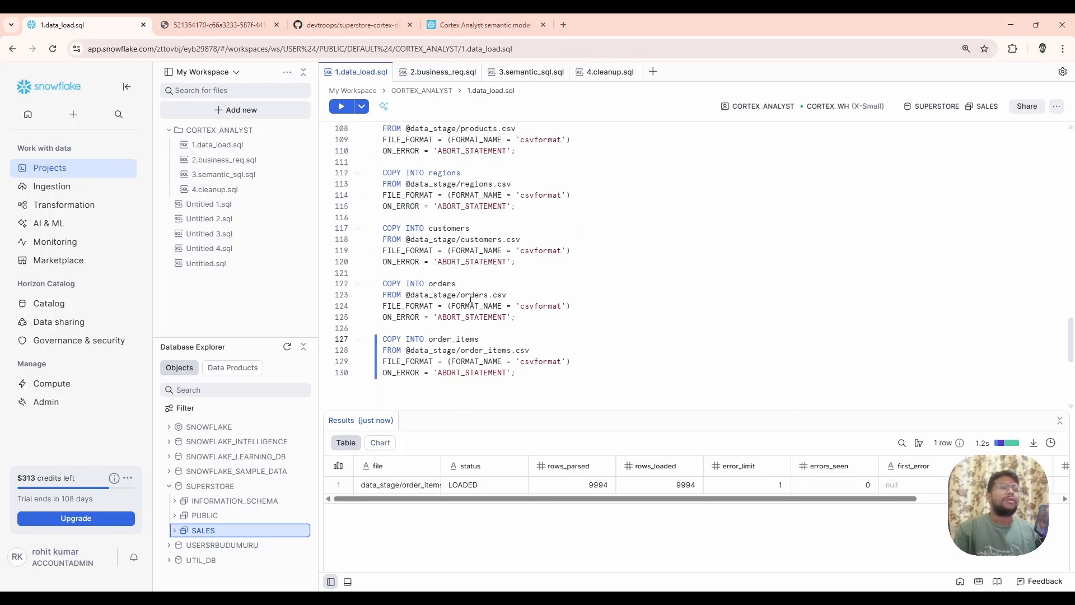
Step: Preview the loaded tables from customers through regions with the select statements in 2.business_req.sql
left_click(433, 72)
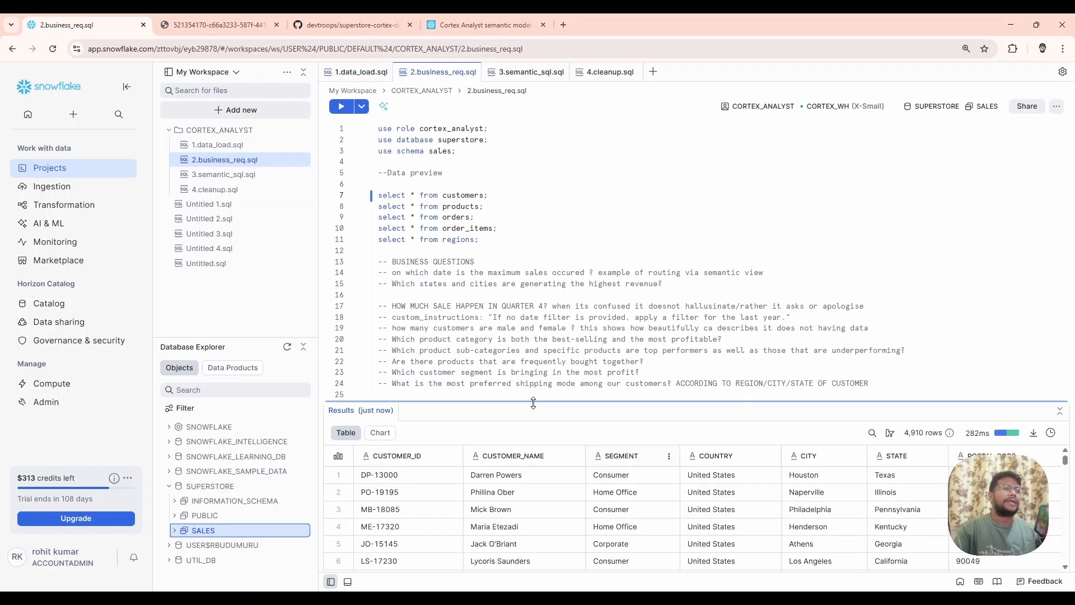
left_click_drag(533, 402, 532, 305)
left_click(456, 239)
key("ctrl+Return")
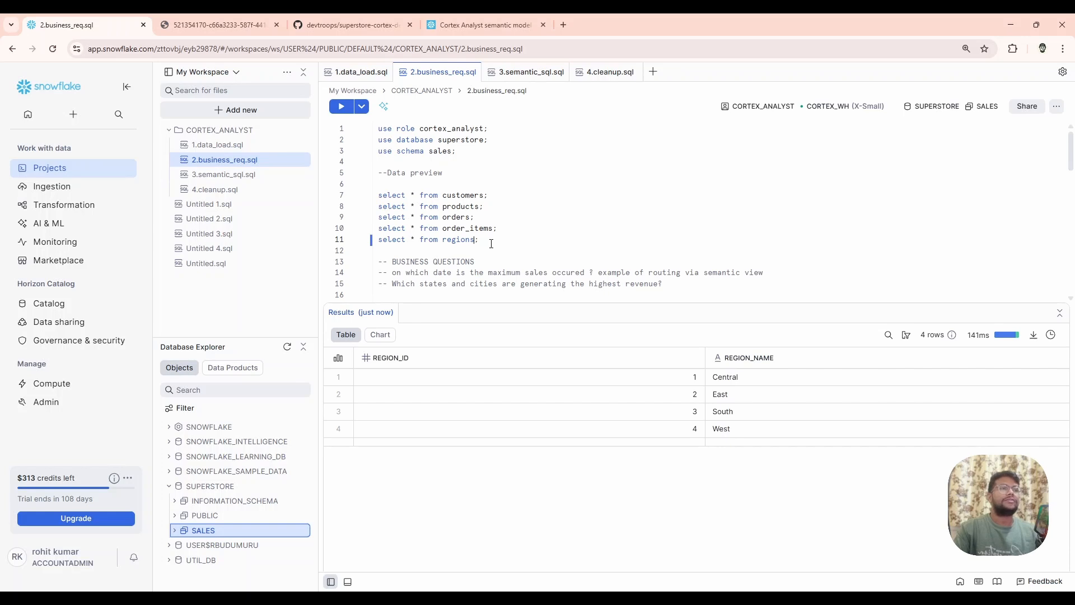
Step: Review the business requirements examples in the GitHub README and the preferred shipping mode question in the business requirements script
left_click(353, 25)
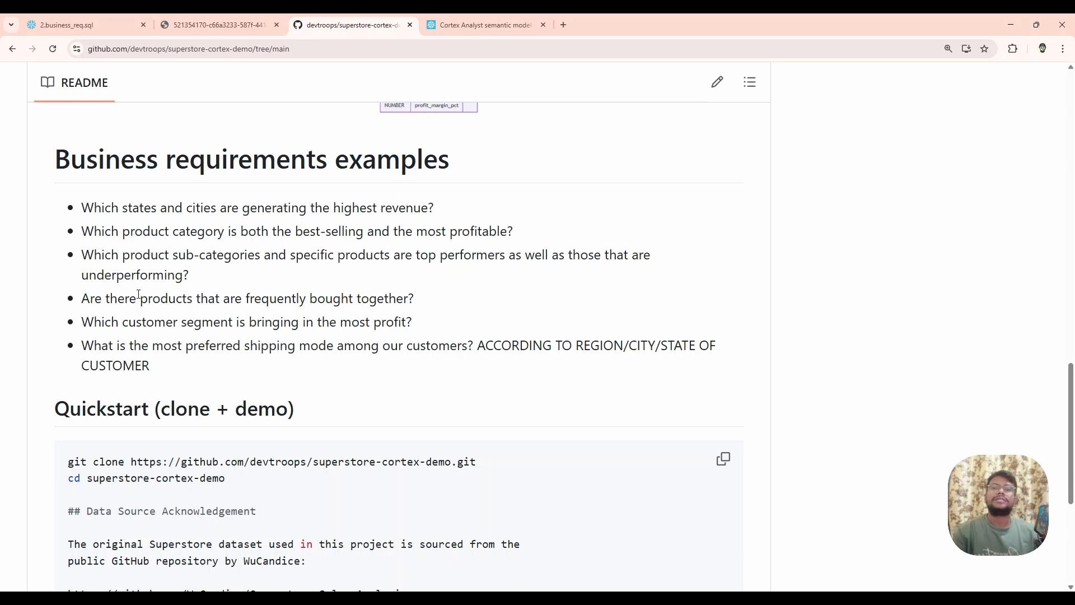
key("ctrl+1")
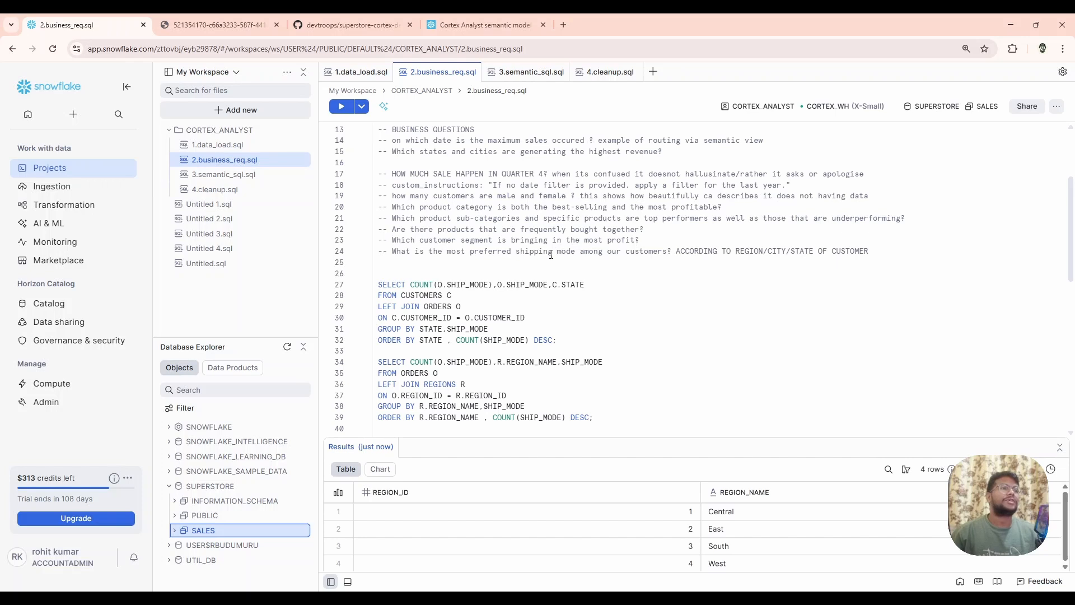
key("ctrl+Return")
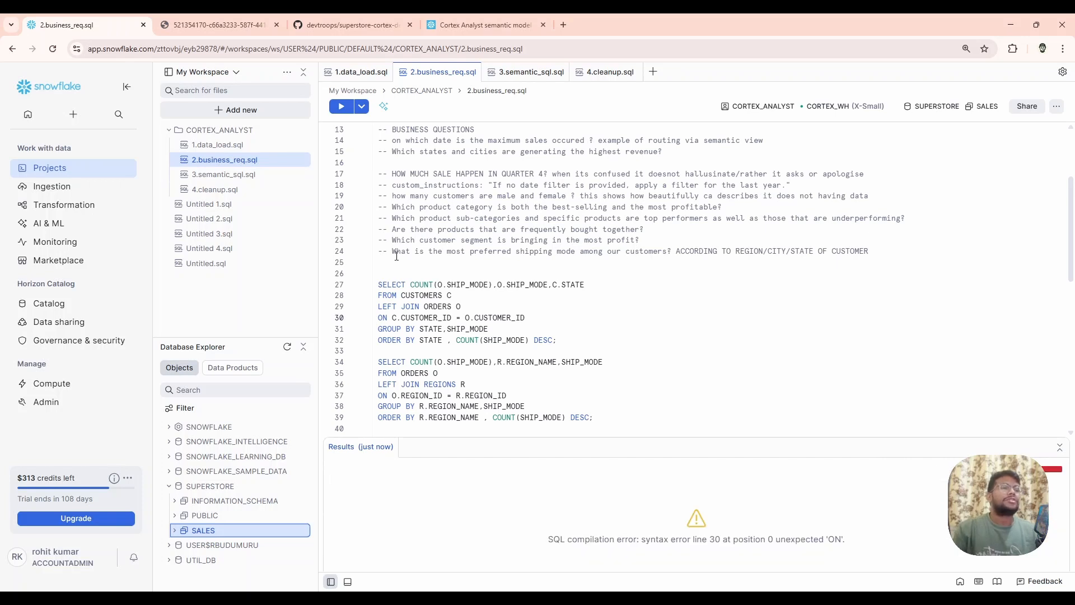
left_click_drag(390, 253, 773, 260)
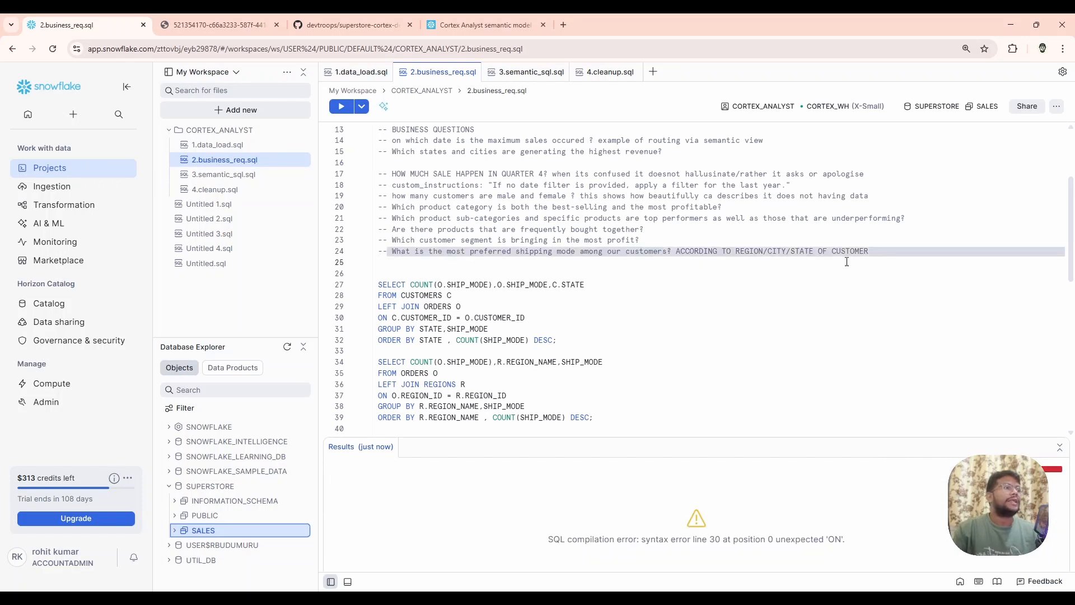
left_click(643, 253)
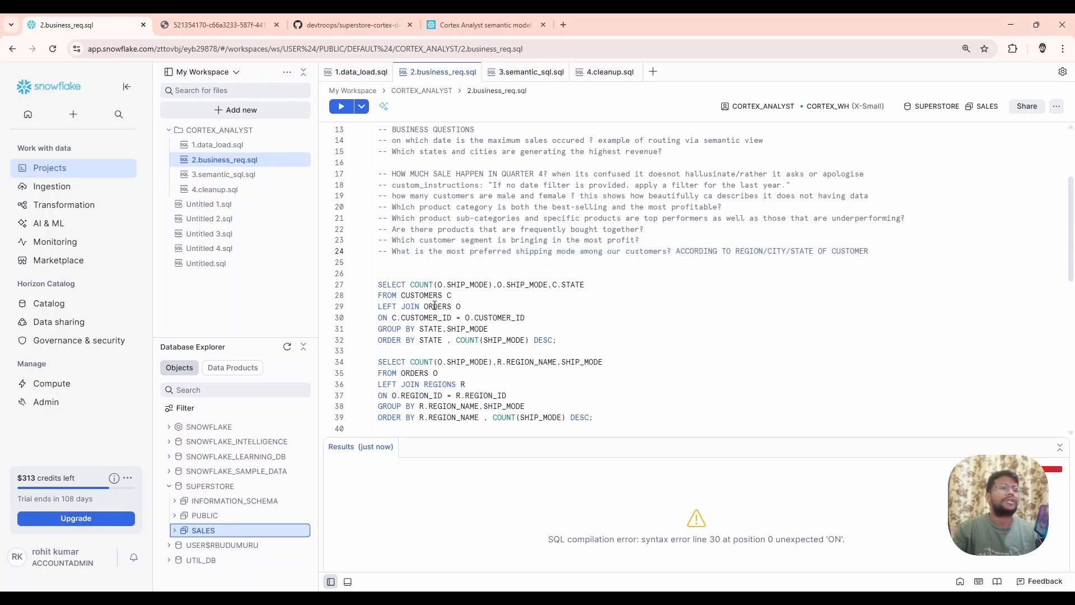
Step: Run the query that joins CUSTOMERS with ORDERS and counts shipping modes per state, and examine its results
left_click_drag(475, 306, 515, 317)
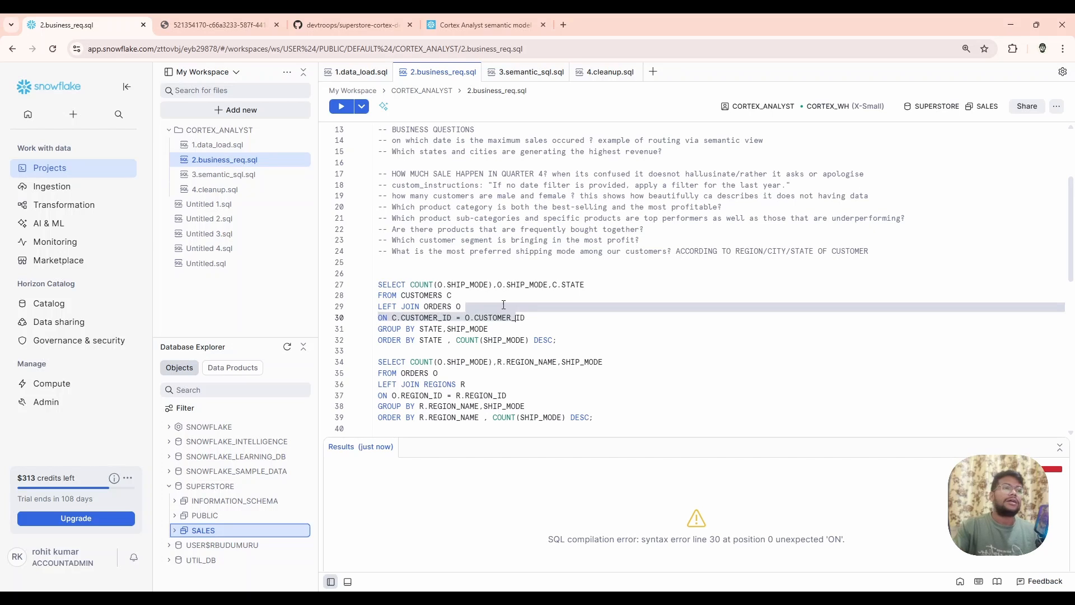
left_click(503, 304)
key("ctrl+Return")
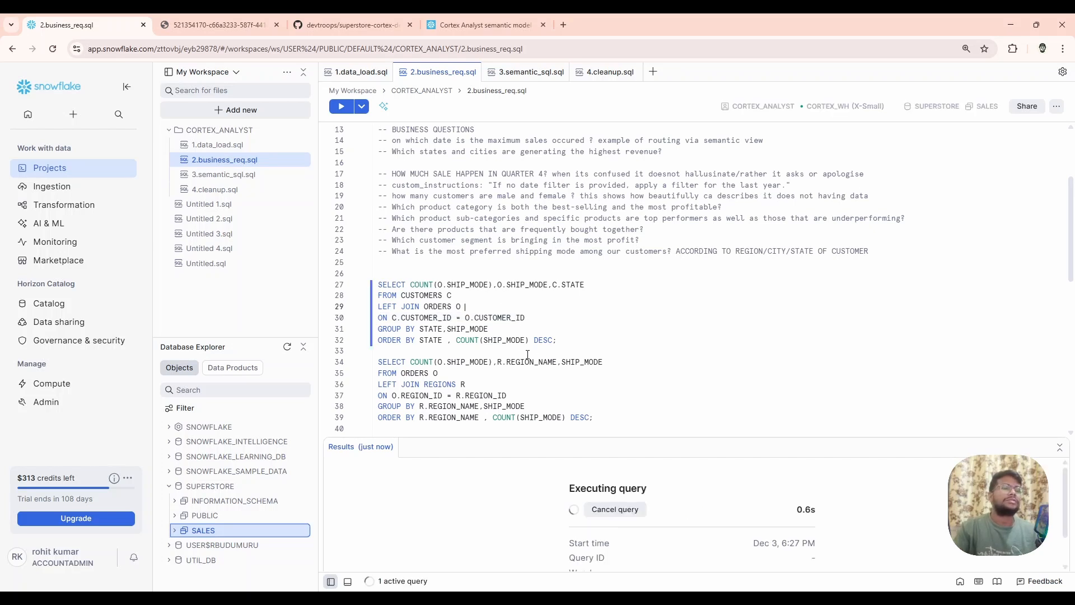
left_click_drag(610, 438, 611, 329)
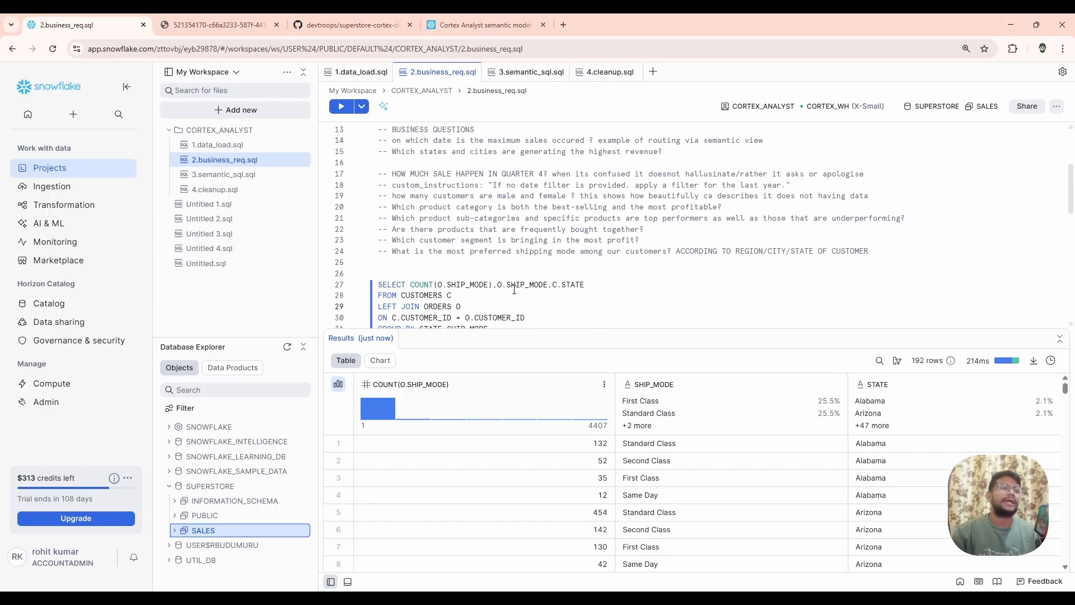
scroll(481, 235, "up", 2)
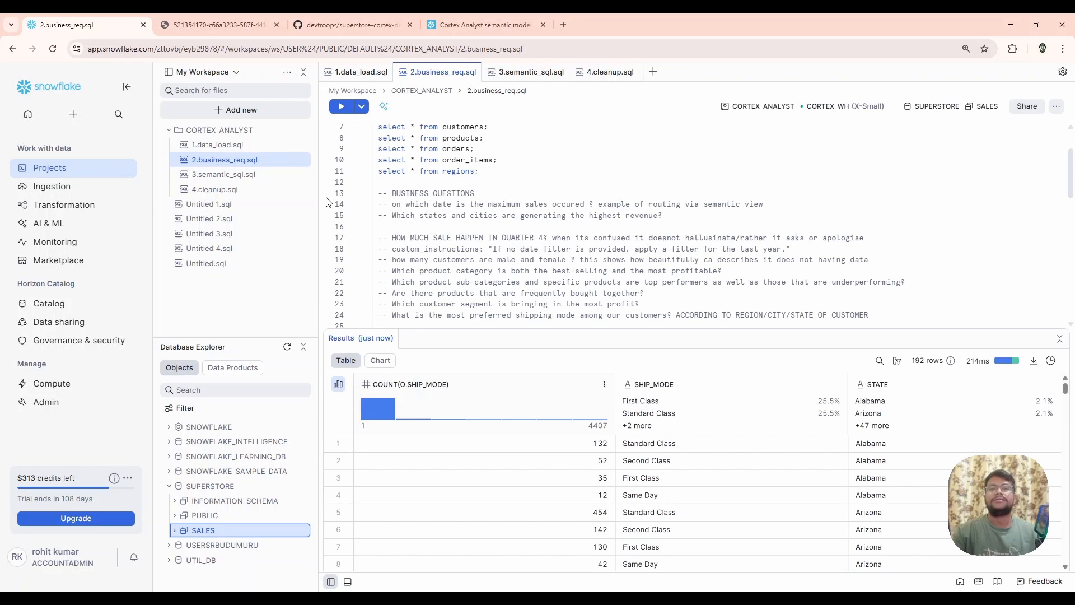
Step: Open Cortex Analyst and view the semantic views of SUPERSTORE.SALES and the semantic models in DATA_STAGE
mouse_move(101, 224)
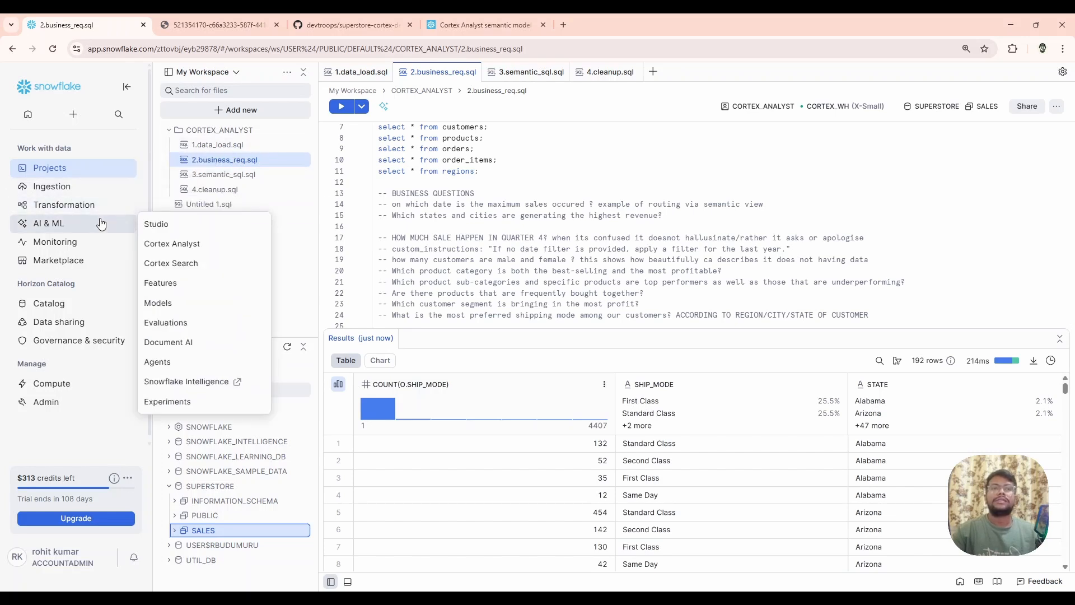
left_click(183, 226)
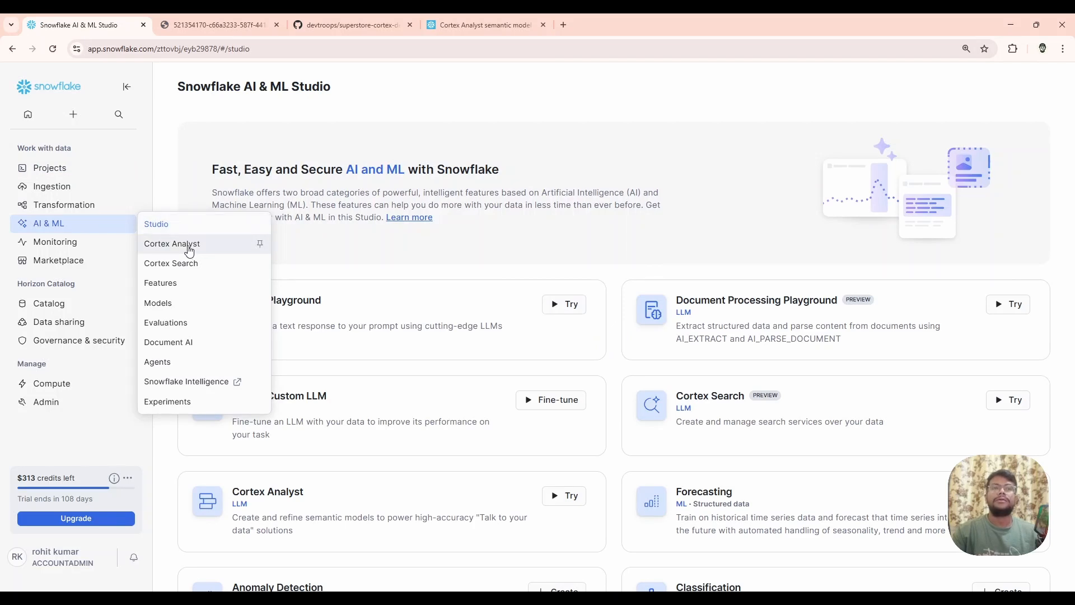
left_click(190, 247)
mouse_move(132, 241)
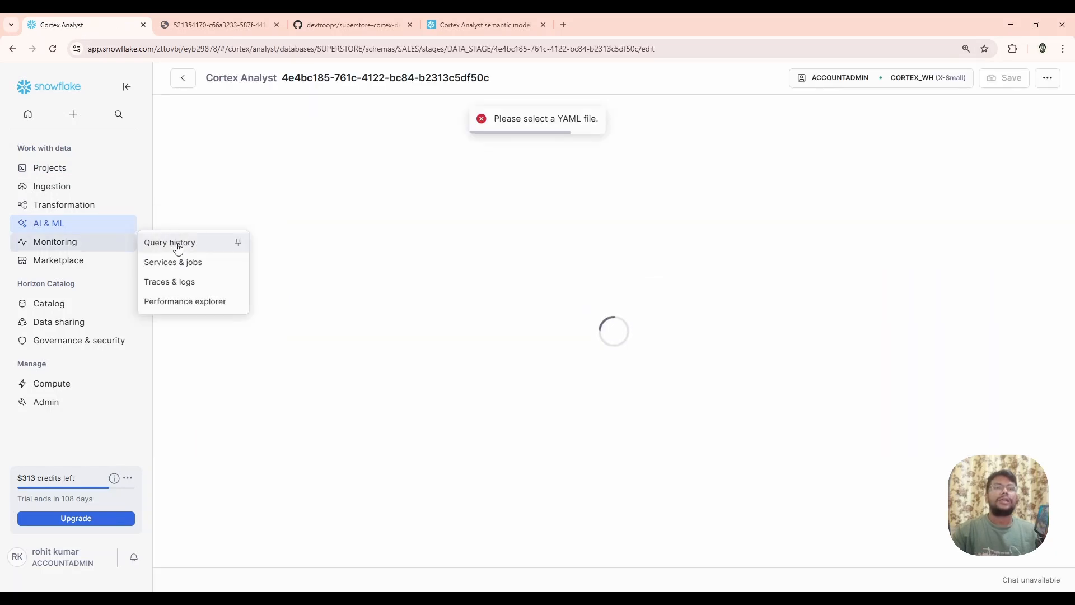
left_click(185, 79)
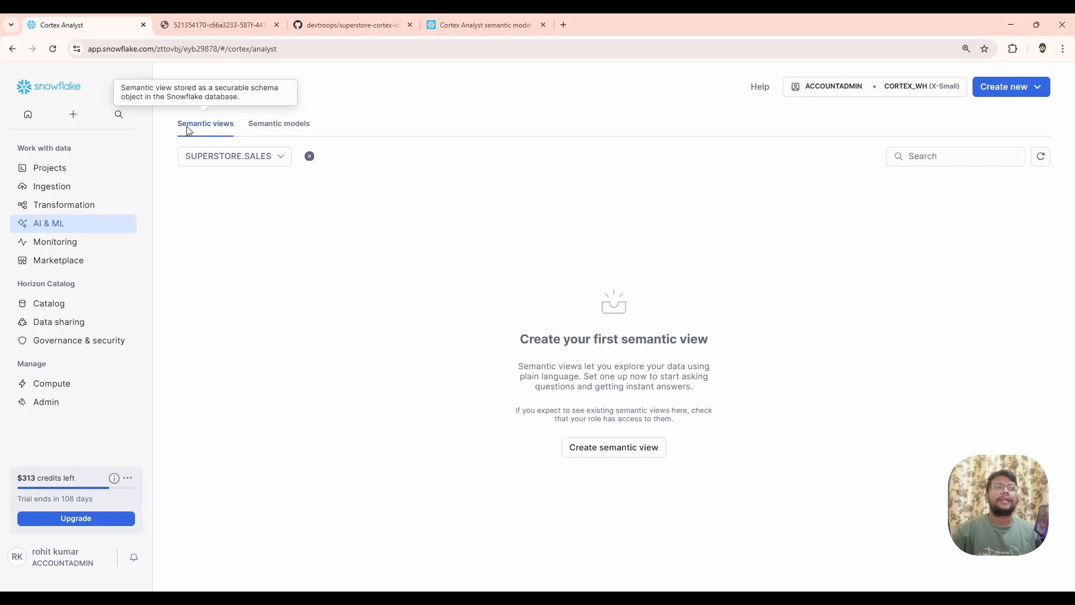
left_click(300, 125)
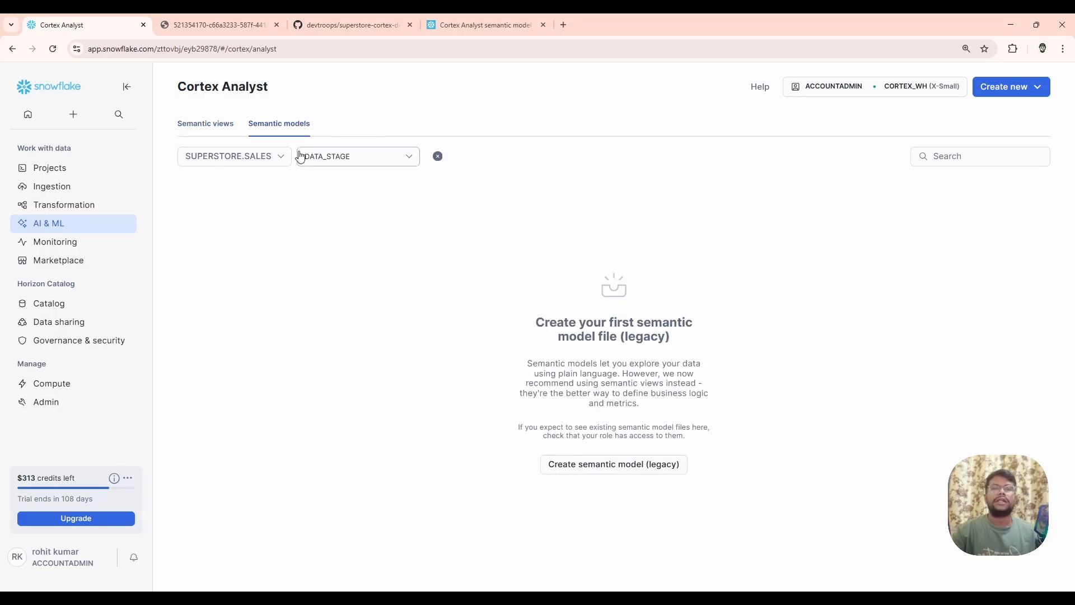
Step: Try to create a semantic view in SUPERSTORE.SALES with the ACCOUNTADMIN role and read the privilege requirement
left_click(207, 124)
left_click(616, 442)
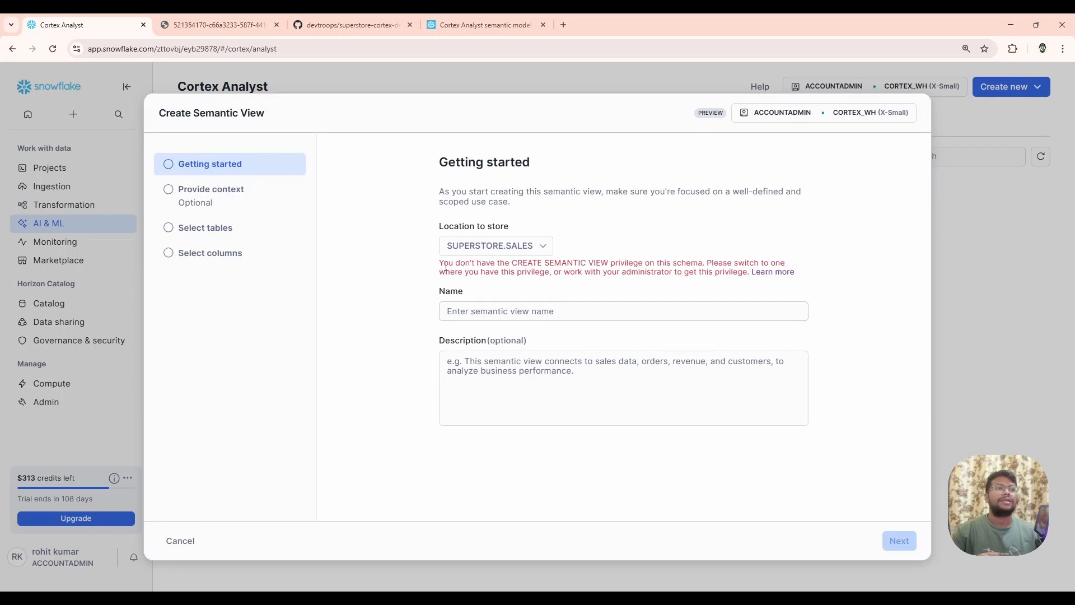
left_click_drag(446, 265, 617, 272)
left_click(589, 263)
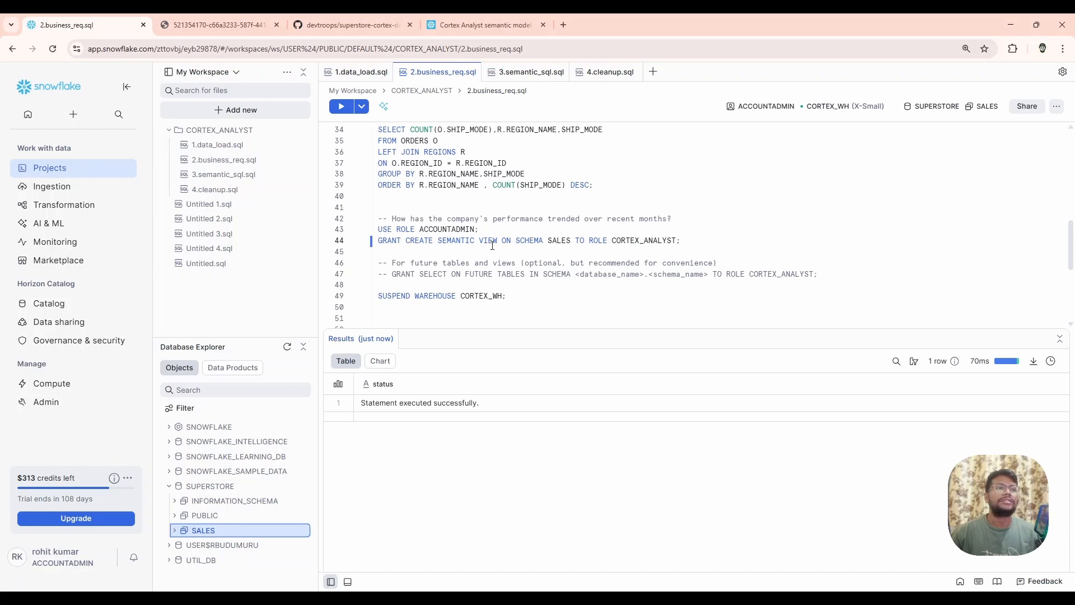
Step: Return to Cortex Analyst and switch its role from ACCOUNTADMIN to CORTEX_ANALYST
mouse_move(94, 196)
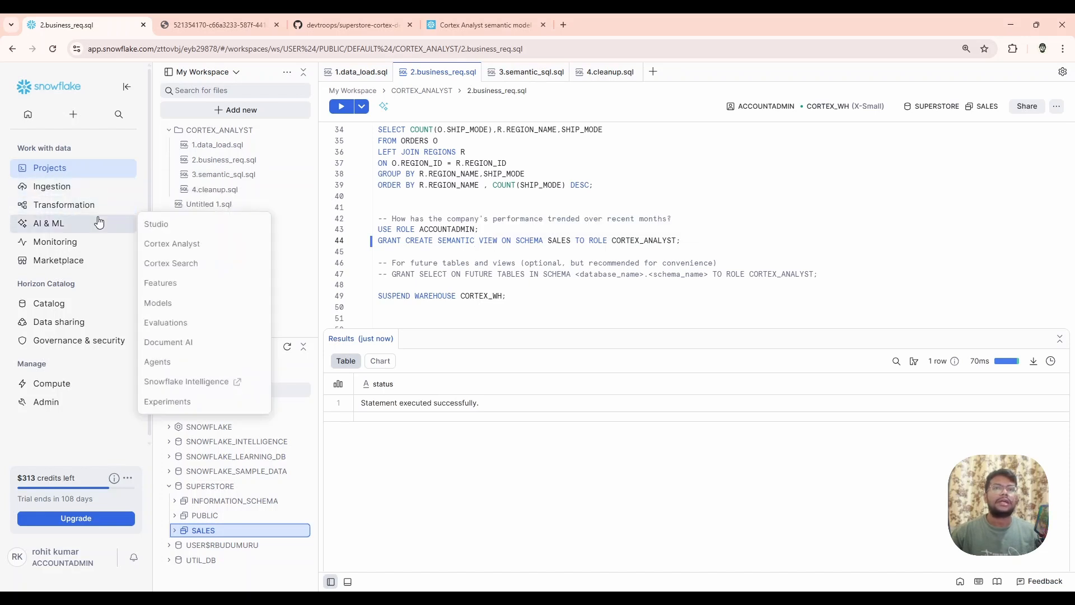
mouse_move(96, 223)
left_click(171, 250)
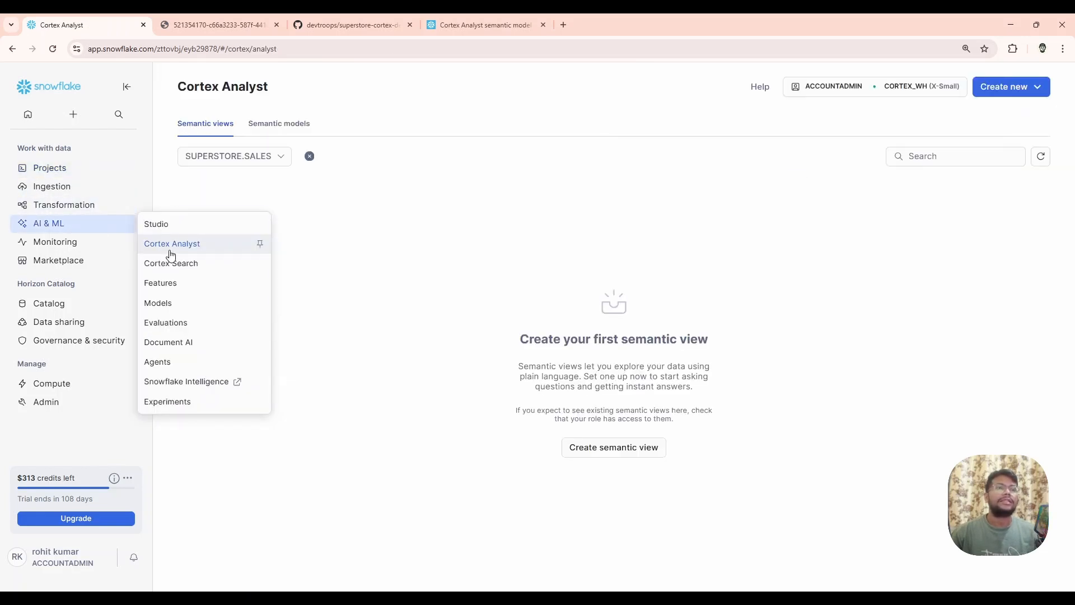
left_click(829, 88)
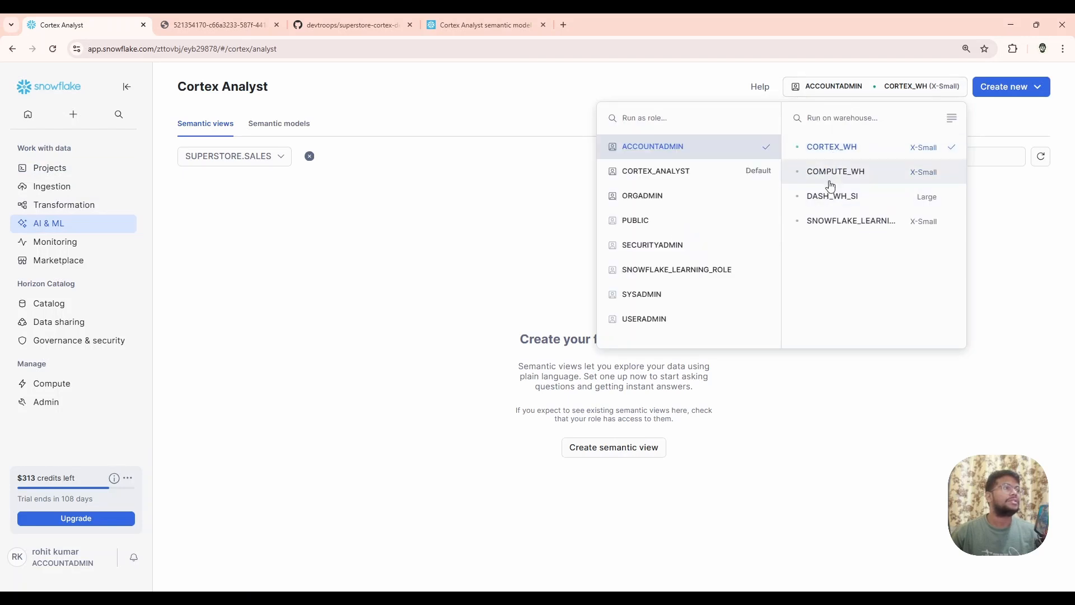
left_click(663, 173)
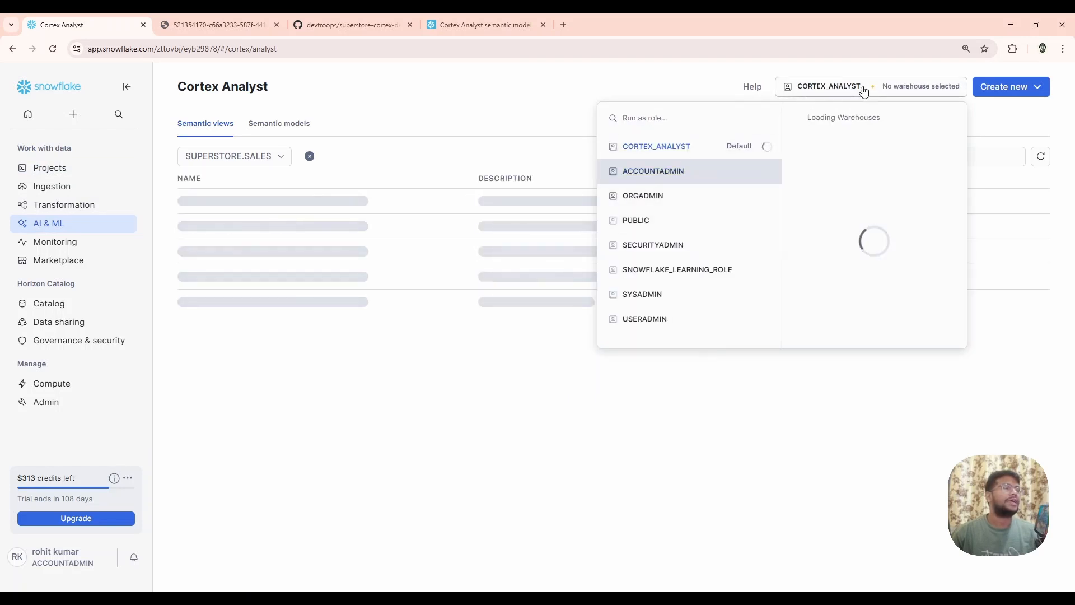
left_click(846, 159)
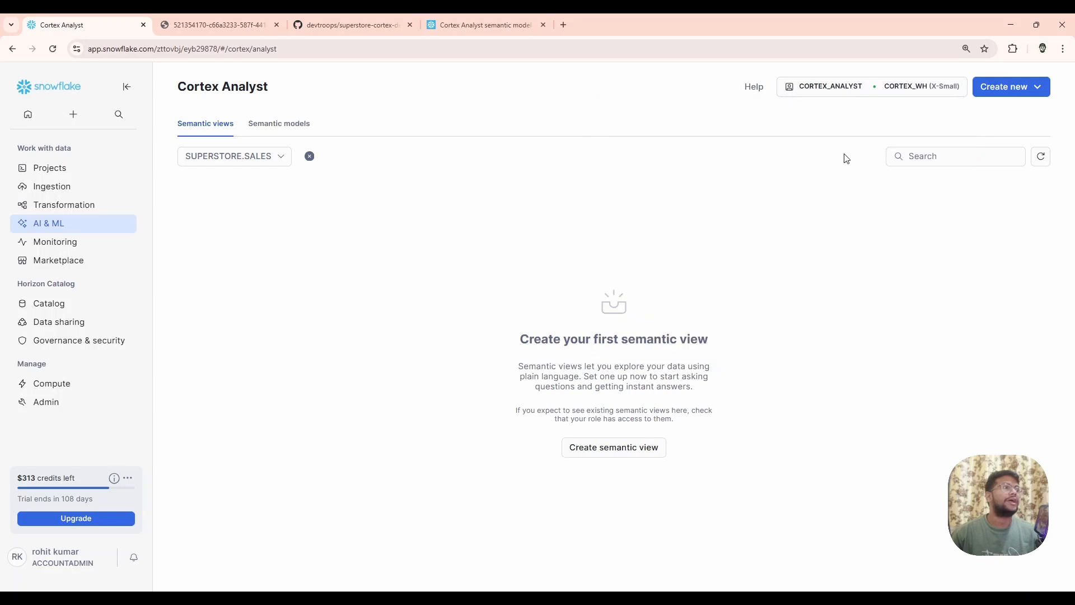
Step: Start a new semantic view in SUPERSTORE.SALES named SUPERSTORE_SEMANTIC_VIEW, leave the description empty and continue to the context stage
left_click(613, 447)
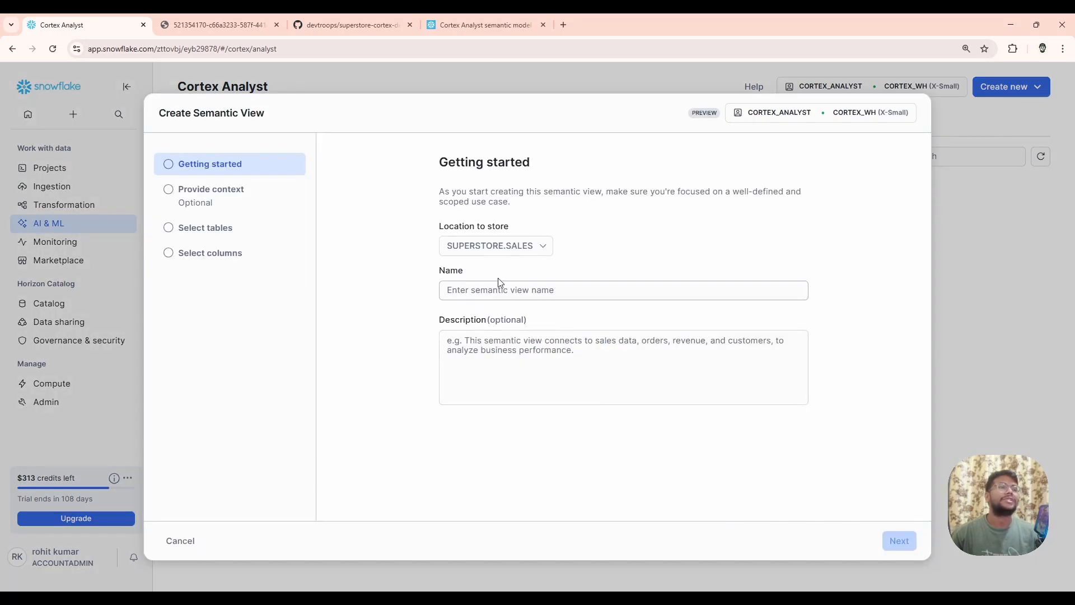
left_click(518, 295)
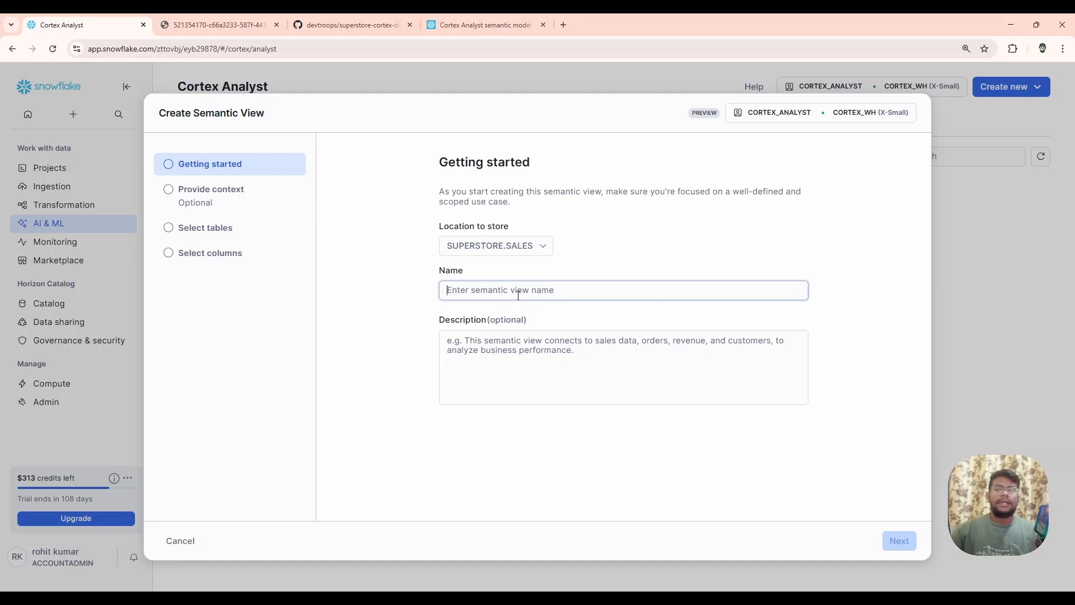
type("SUPER")
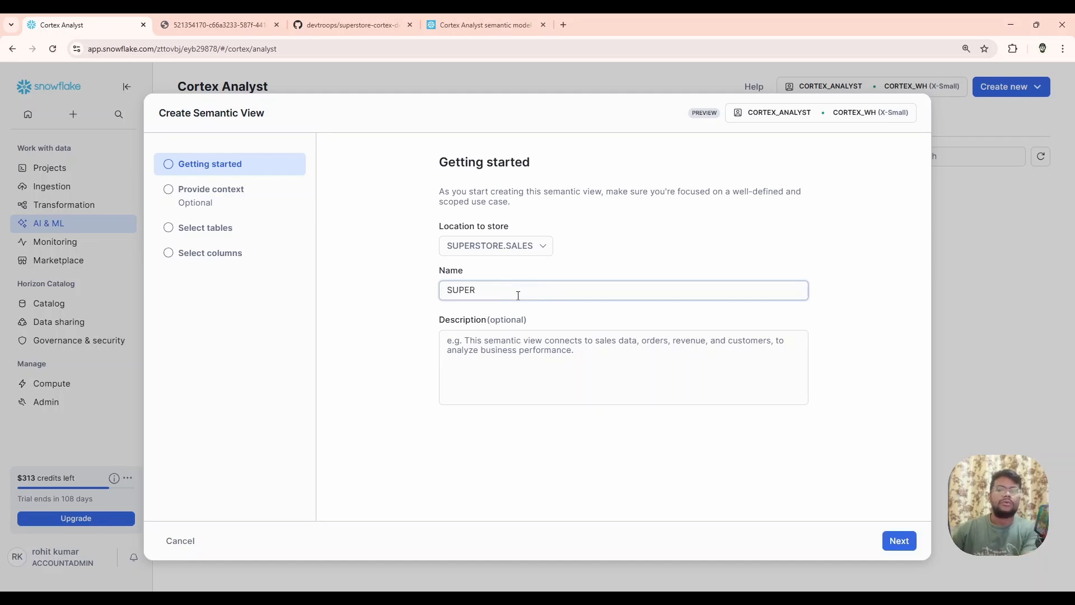
type("STRO")
key("BackSpace")
key("BackSpace")
type("ORE_SEMANTIC_VIEW")
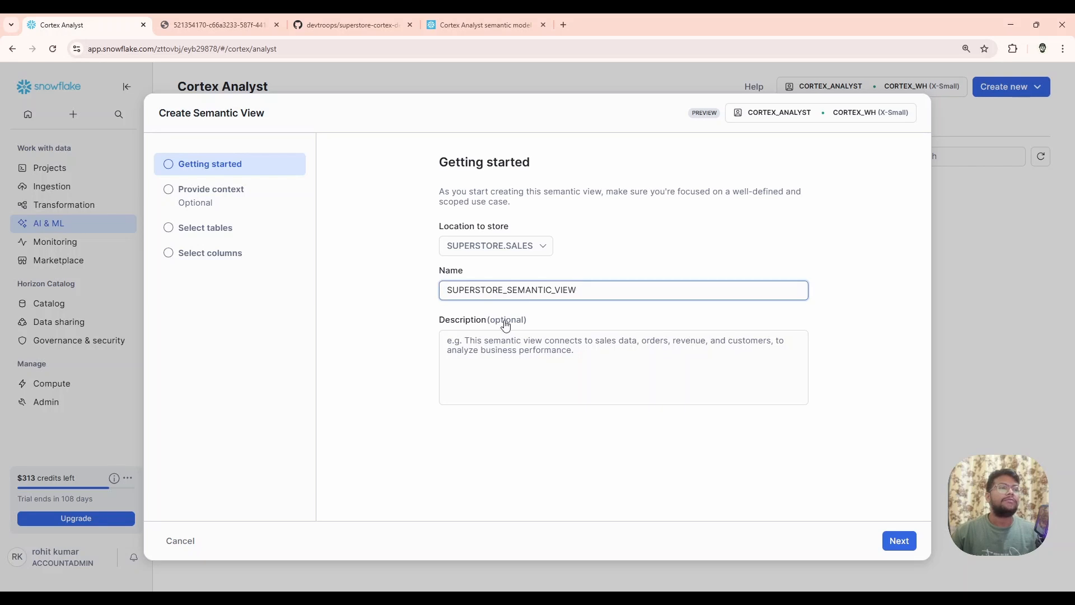
left_click(514, 342)
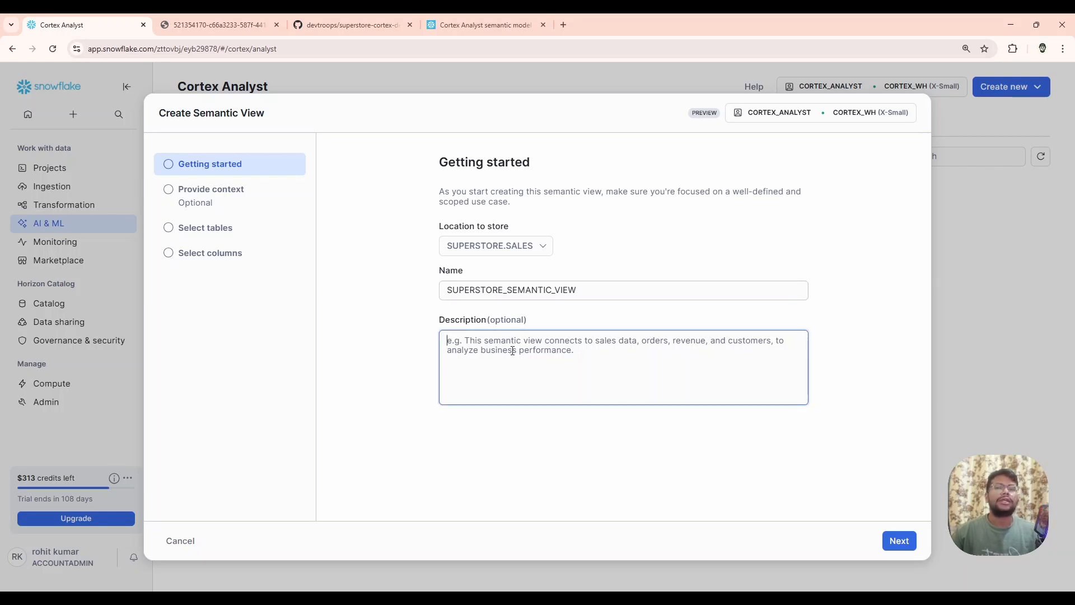
left_click(910, 545)
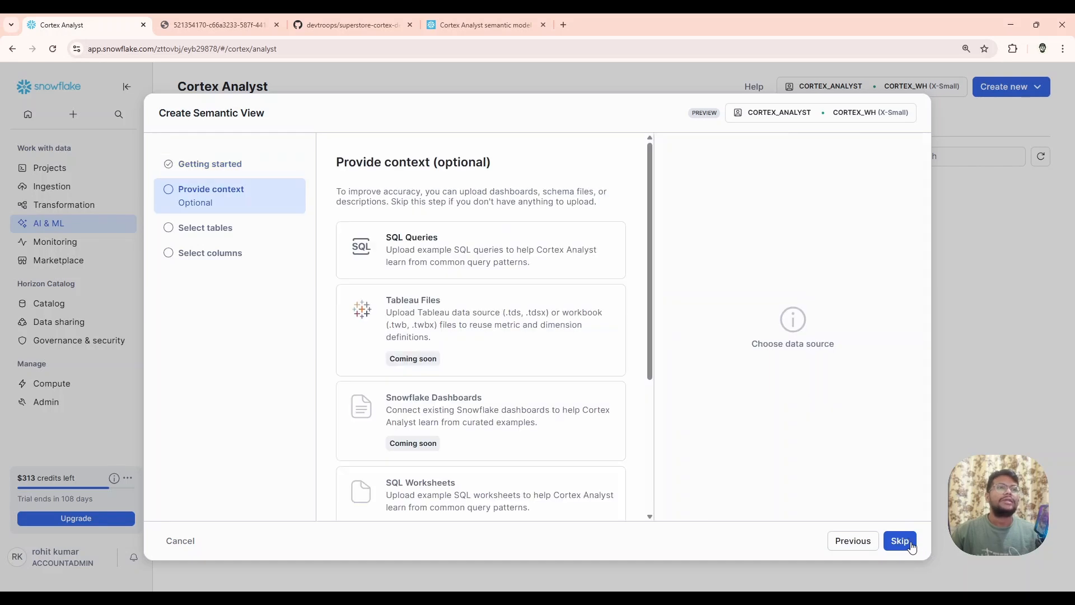
Step: Skip the optional SQL query context and select the SUPERSTORE.SALES tables CUSTOMERS, ORDERS, ORDER_ITEMS, PRODUCTS and REGIONS for the semantic view
left_click(530, 253)
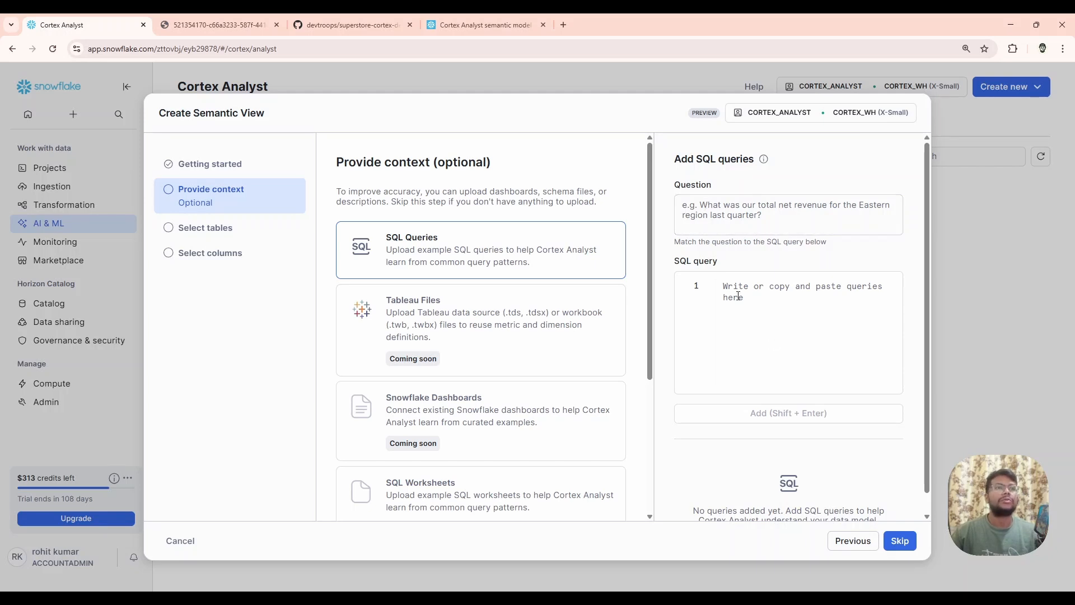
left_click(900, 541)
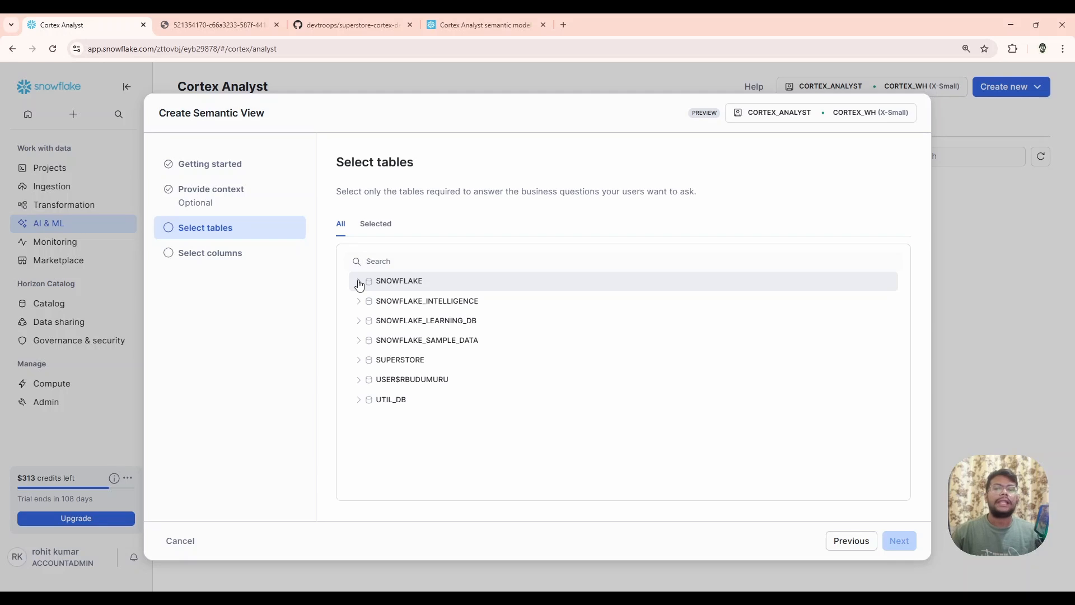
left_click(359, 361)
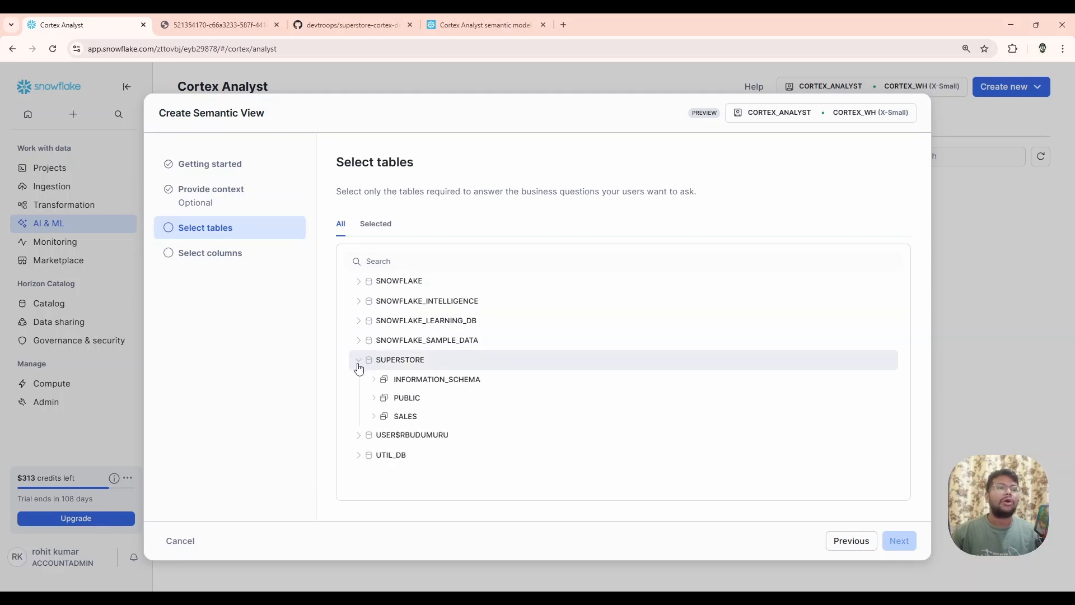
left_click(381, 415)
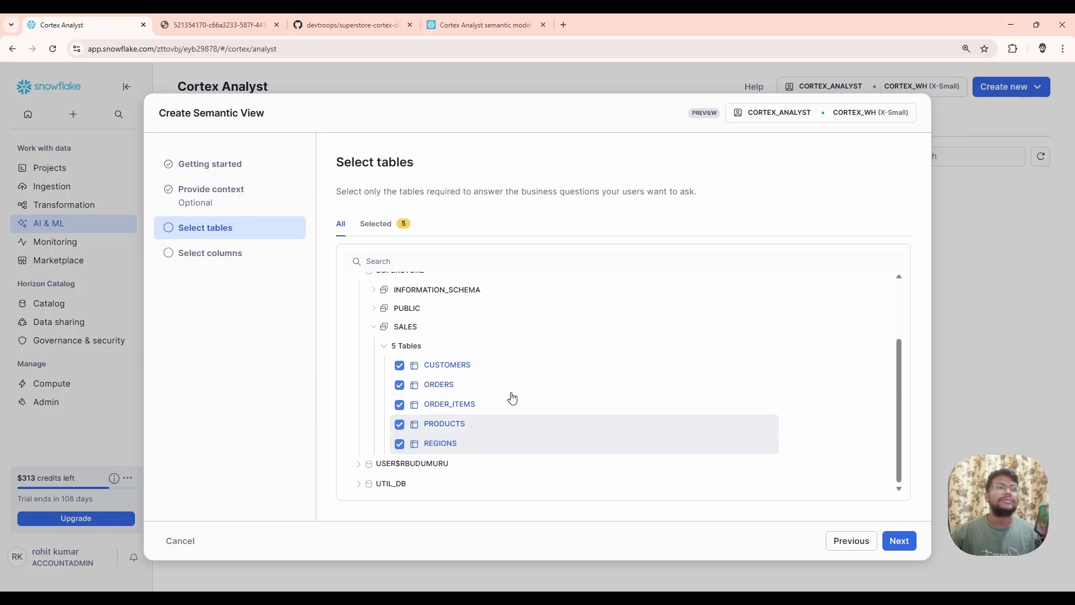
left_click(898, 542)
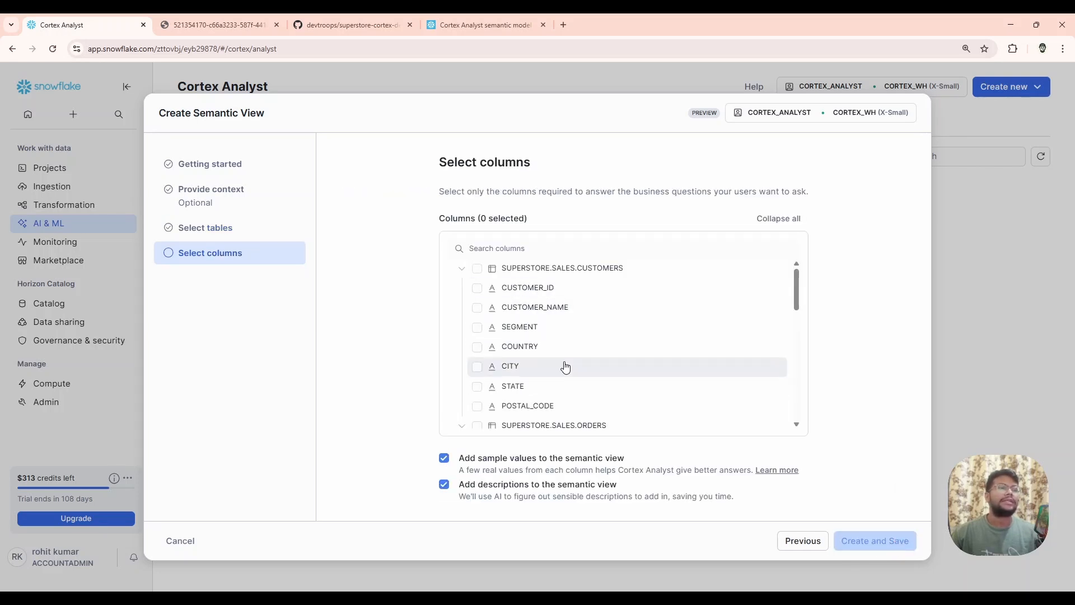
Step: Include all columns of the five SALES tables, keeping sample values and descriptions enabled, and create and save the semantic view
left_click(463, 269)
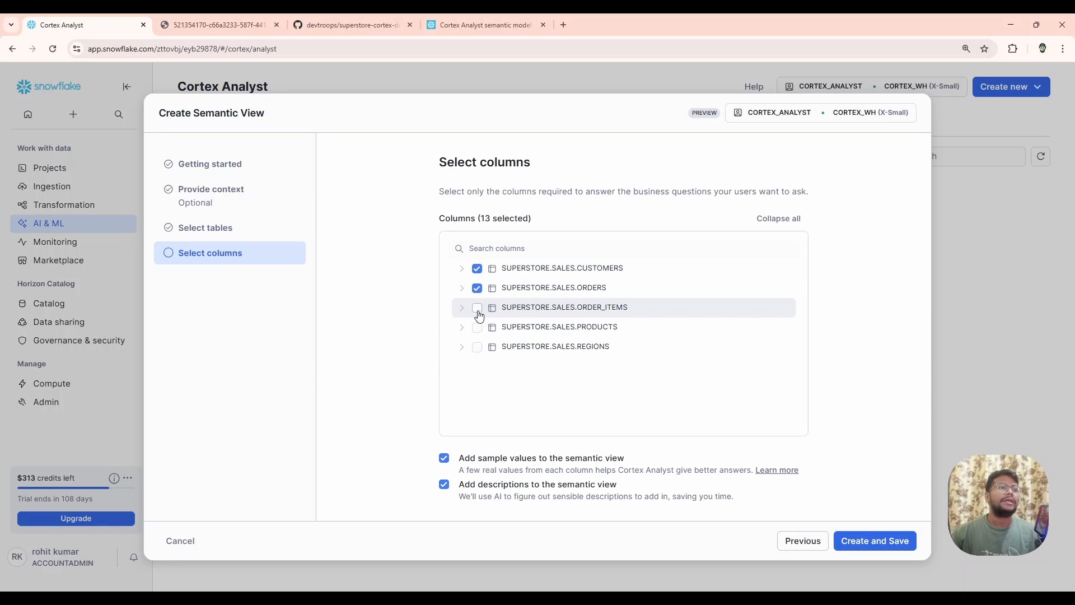
left_click(477, 308)
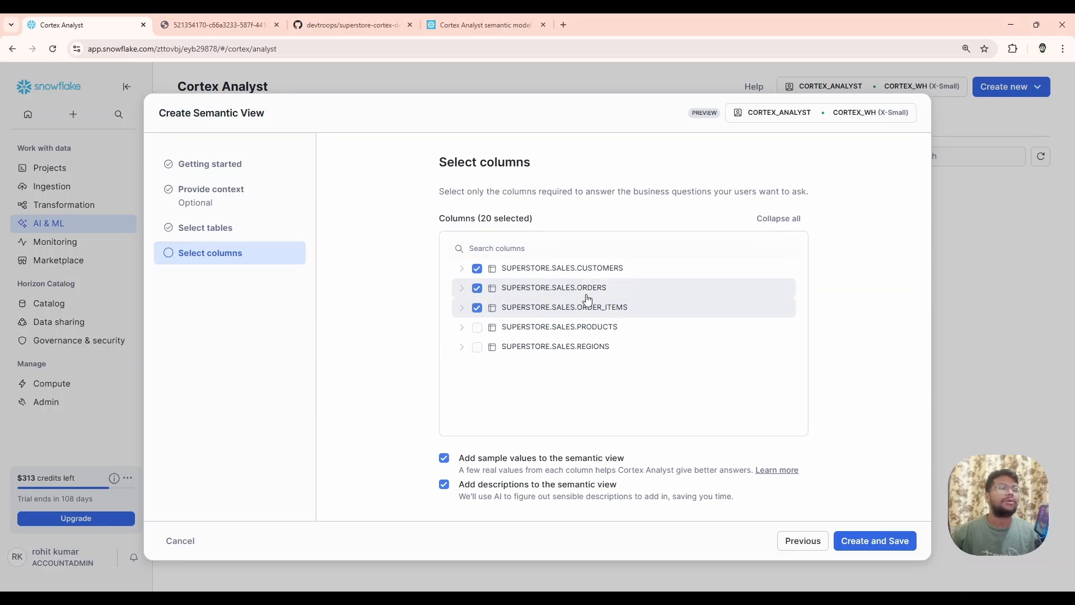
left_click(476, 328)
left_click(477, 347)
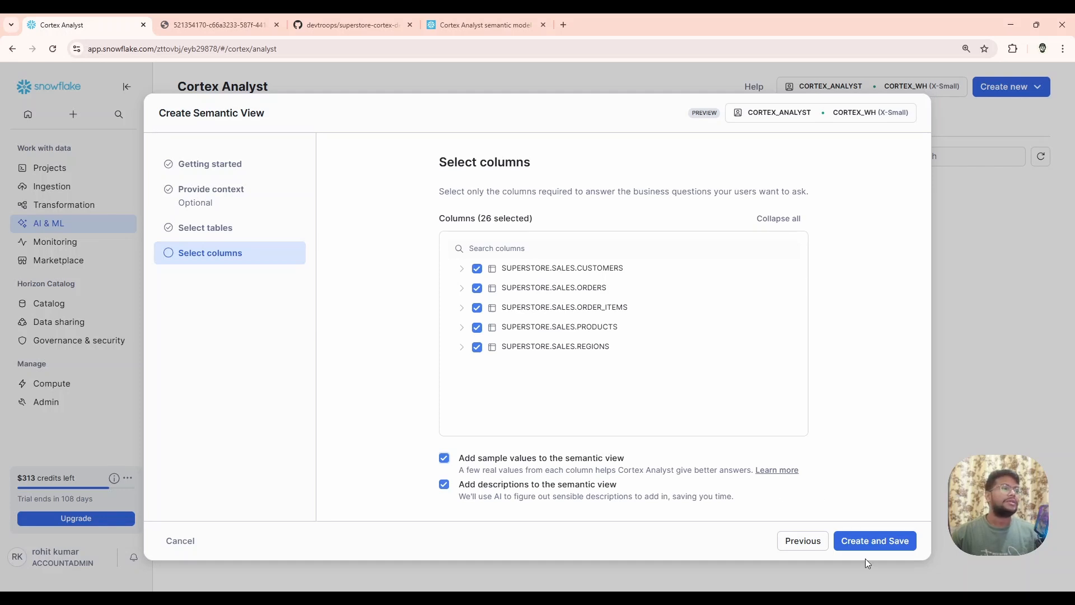
left_click(869, 541)
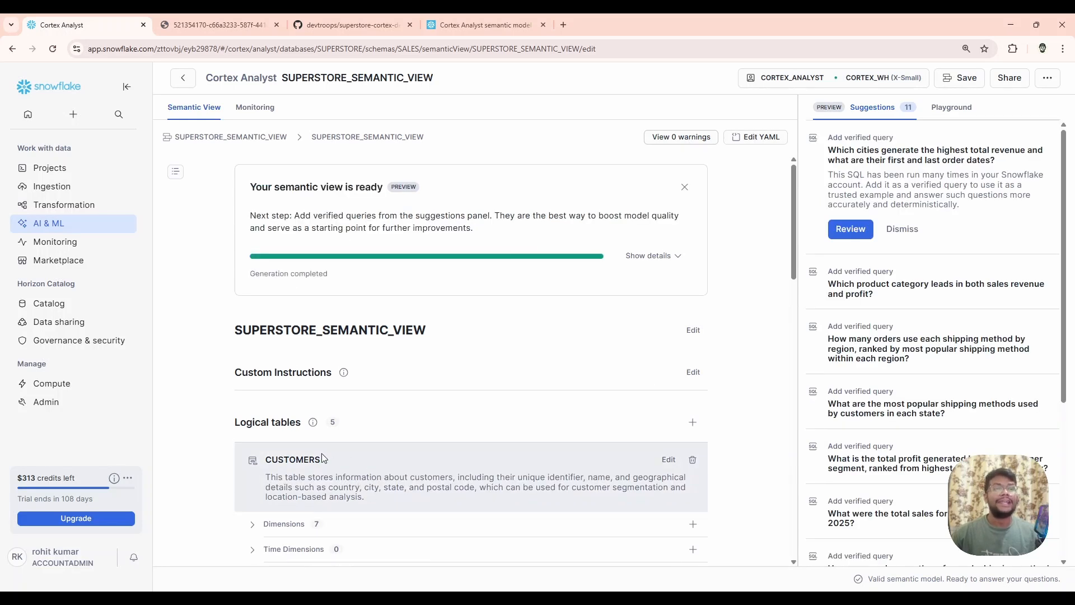
Step: Examine the semantic view's logical tables, including the CUSTOMERS dimensions, ORDER_ITEMS facts and ORDERS time dimensions, through to the relationships section
scroll(322, 458, "down", 2)
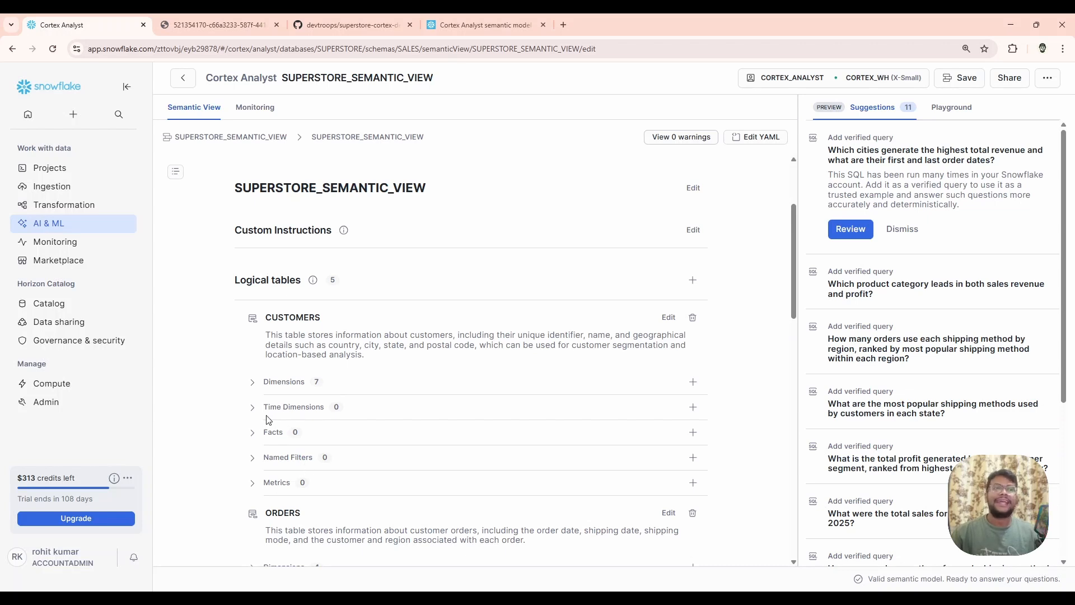
scroll(267, 419, "down", 1)
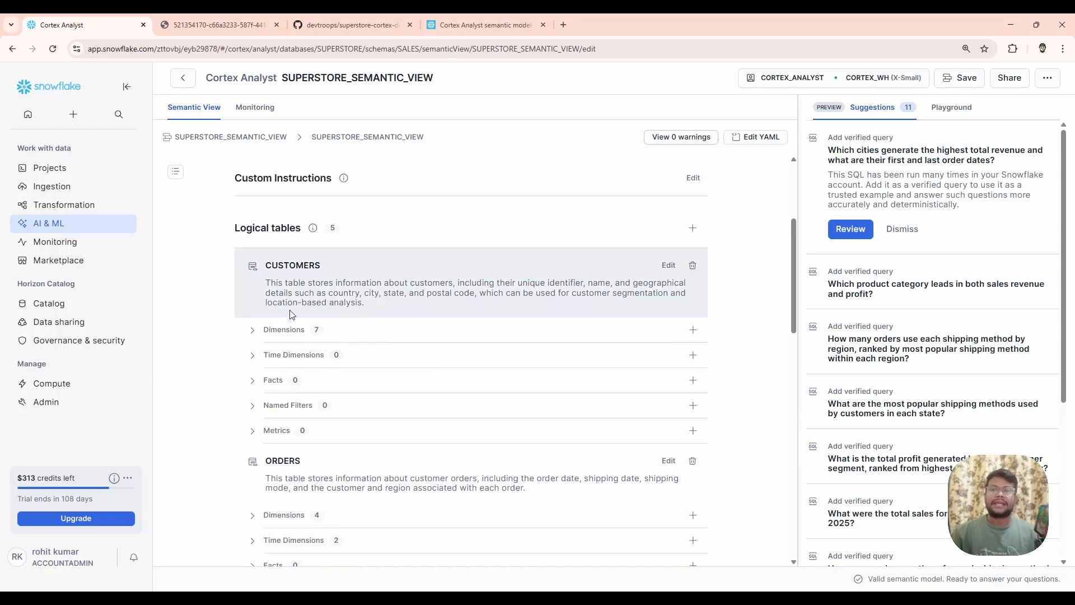
left_click(267, 329)
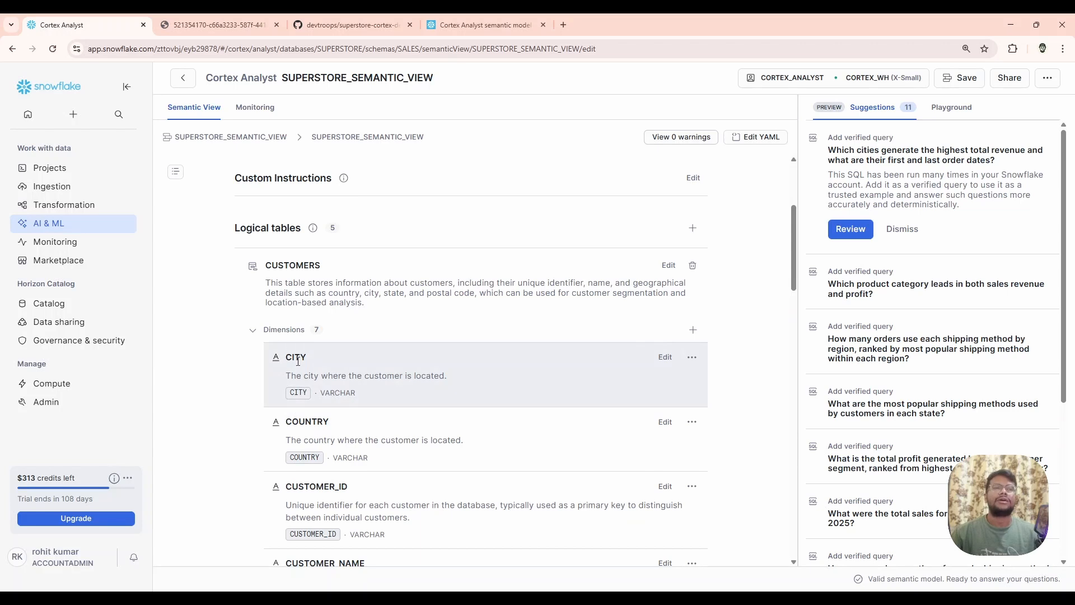
left_click(257, 333)
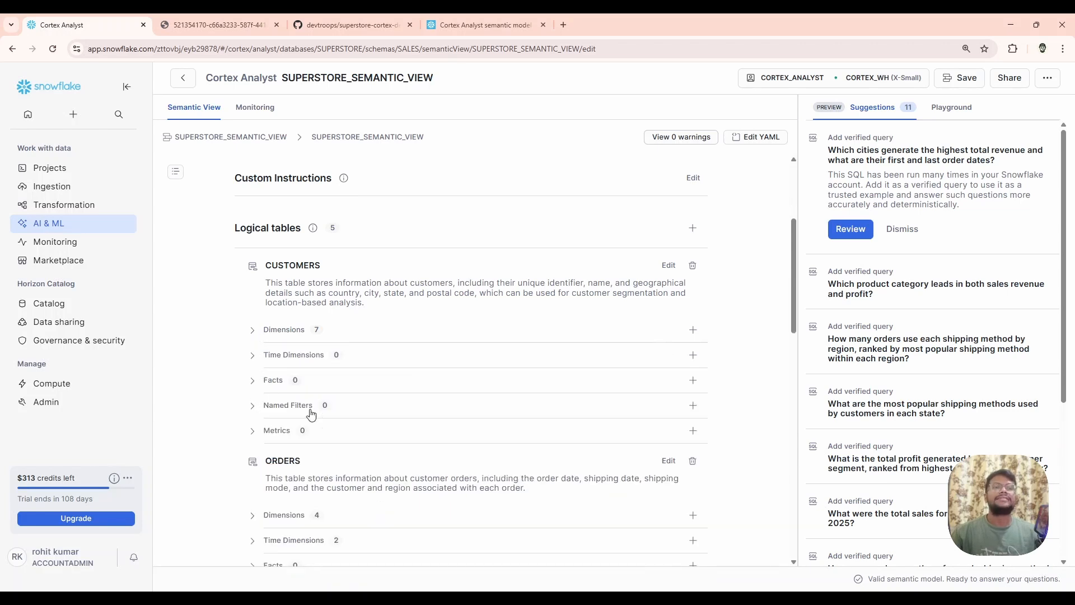
scroll(312, 414, "down", 2)
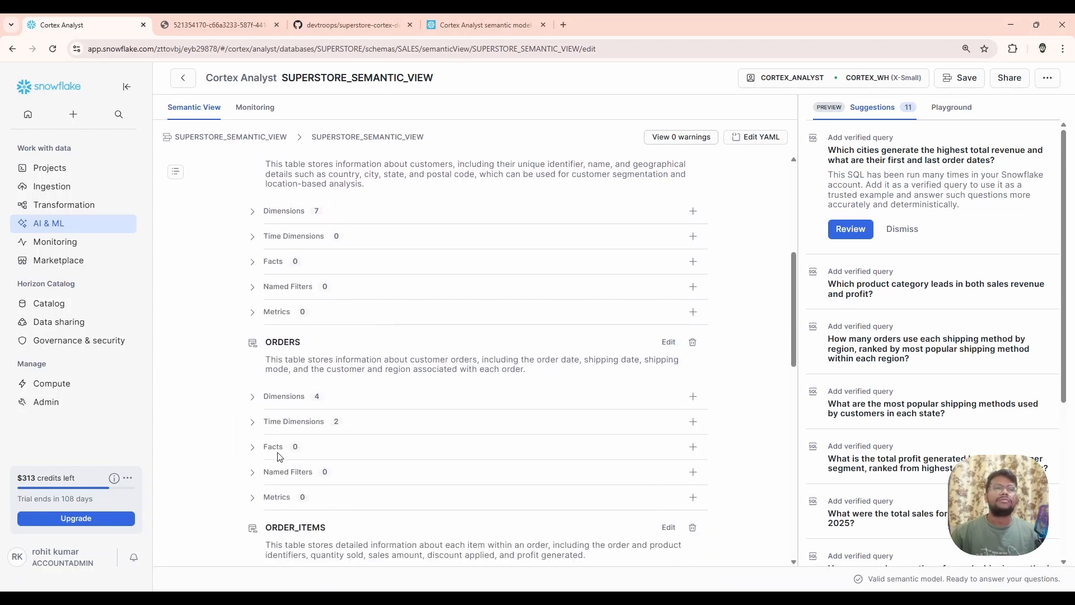
scroll(280, 456, "down", 5)
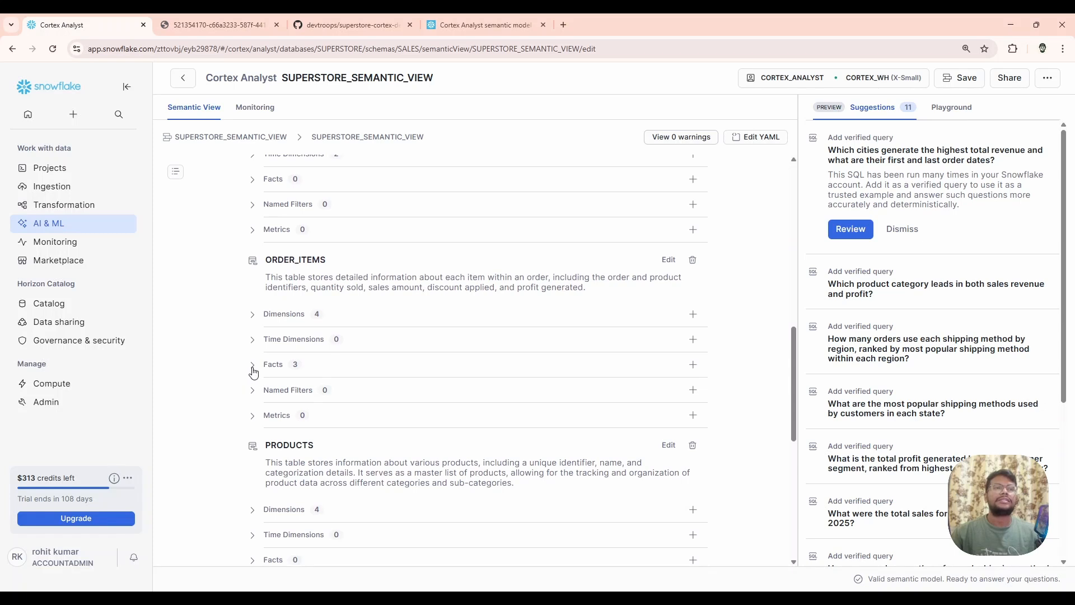
left_click(253, 368)
scroll(340, 442, "down", 1)
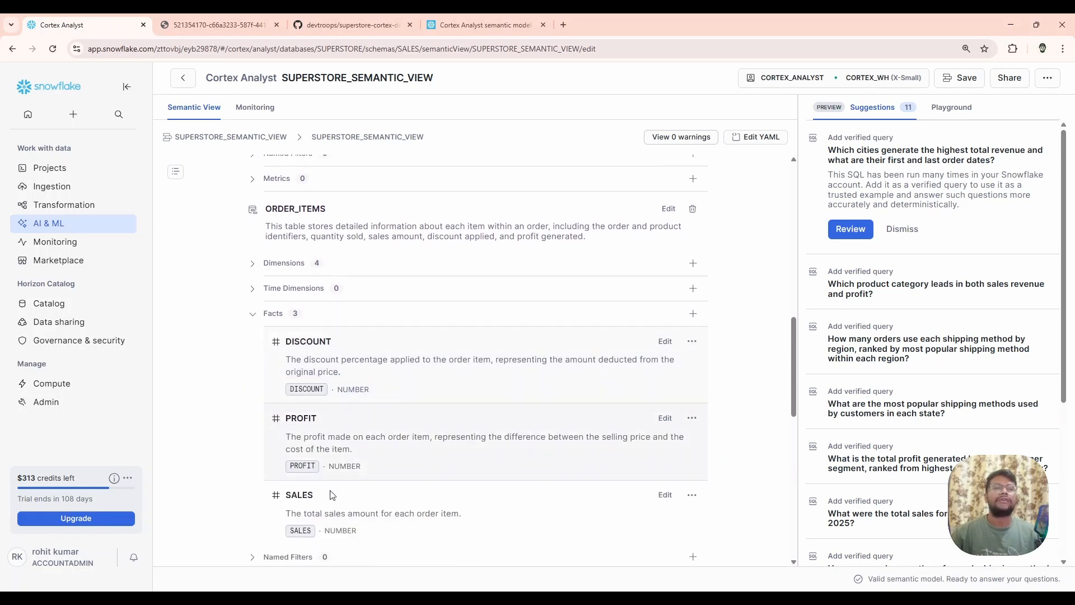
scroll(260, 297, "up", 5)
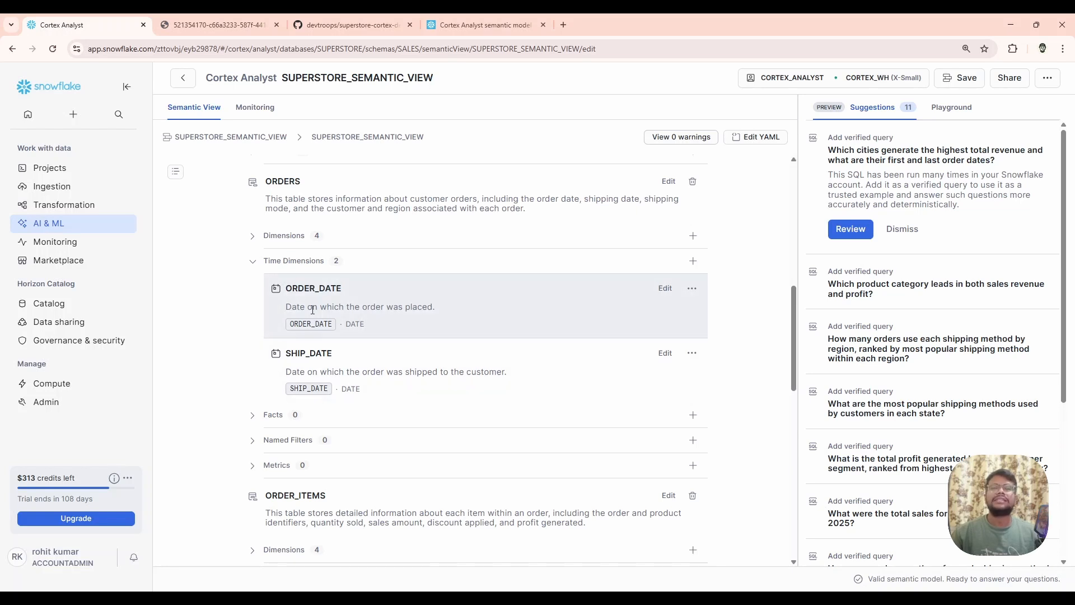
left_click(253, 262)
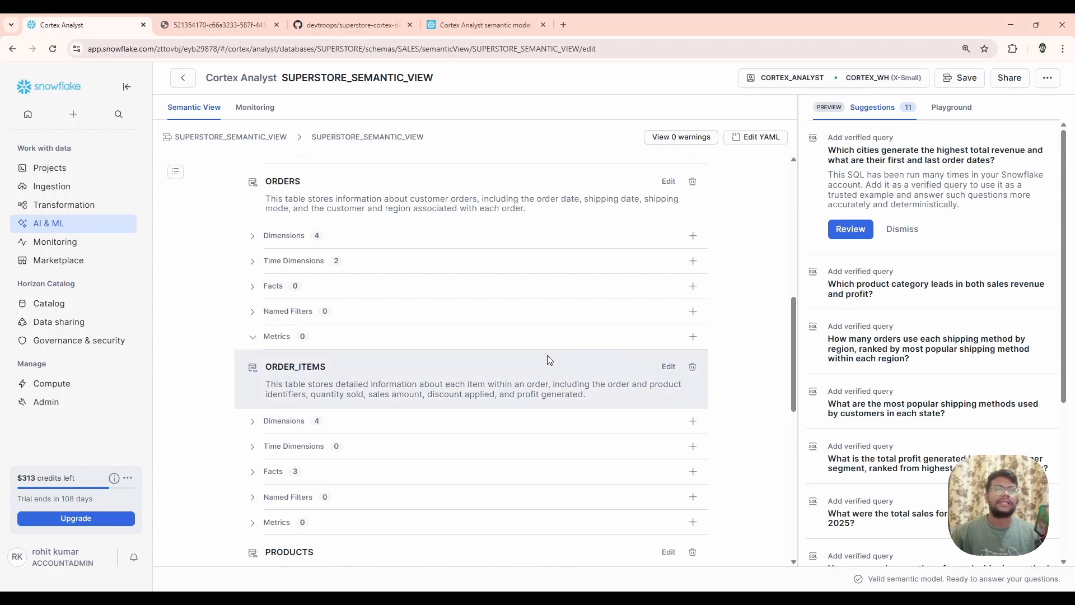
scroll(336, 355, "down", 9)
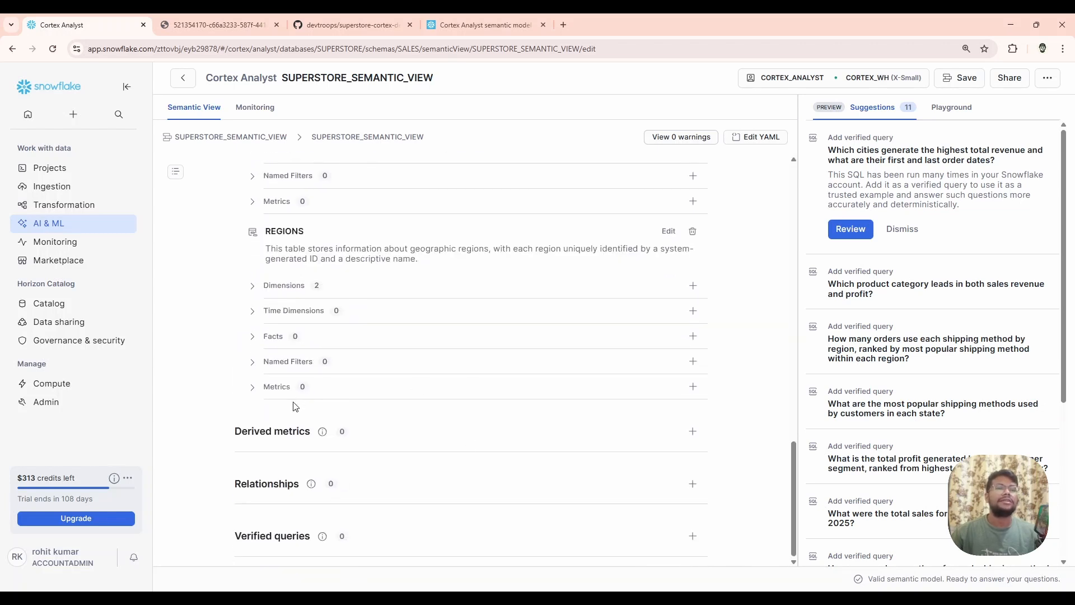
Step: Start a new relationship in the semantic view, check the table keys in the ER diagram, and name it order_2_customer
left_click(692, 484)
key("ctrl+Tab")
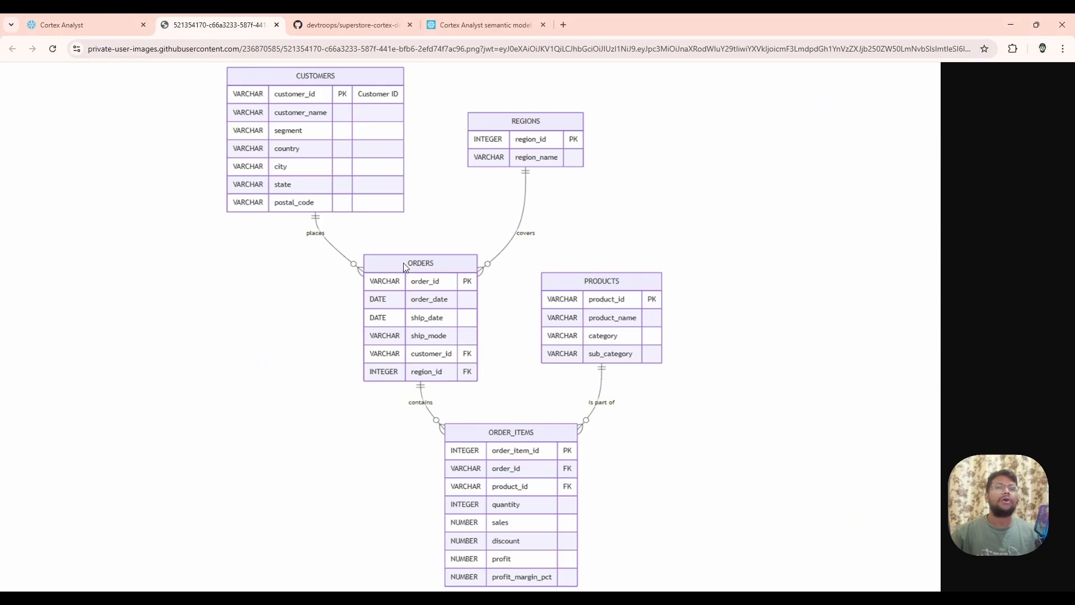
left_click(121, 20)
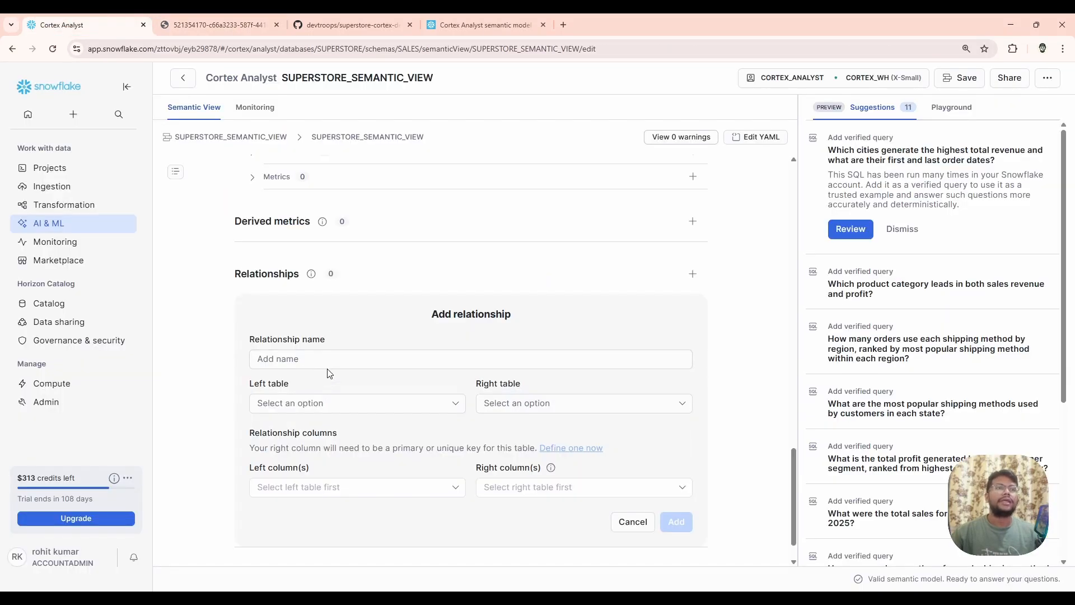
left_click(336, 357)
type("orde")
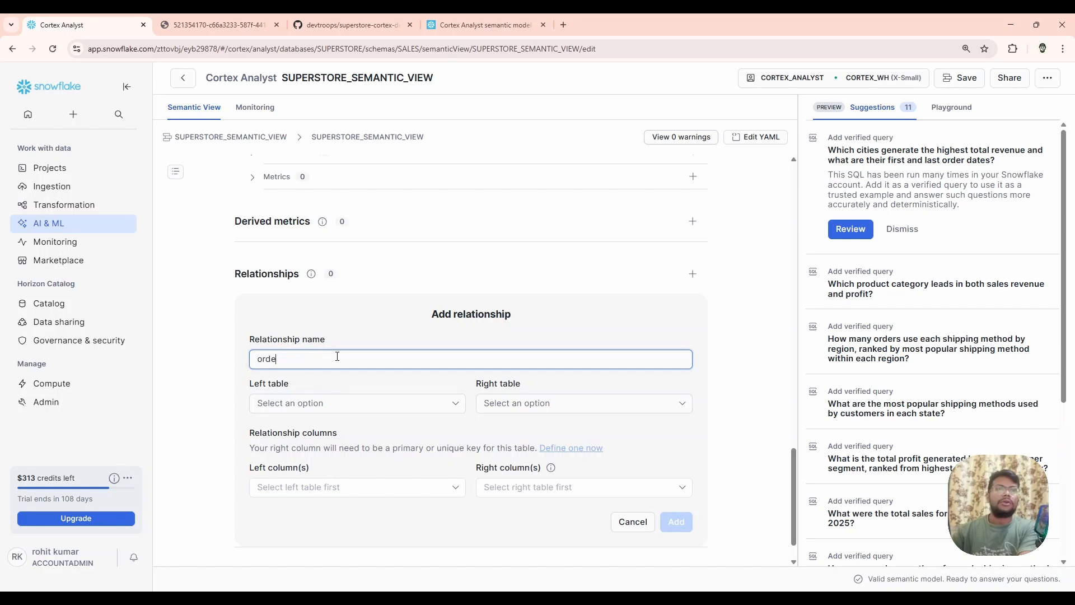
type("r_2_customer")
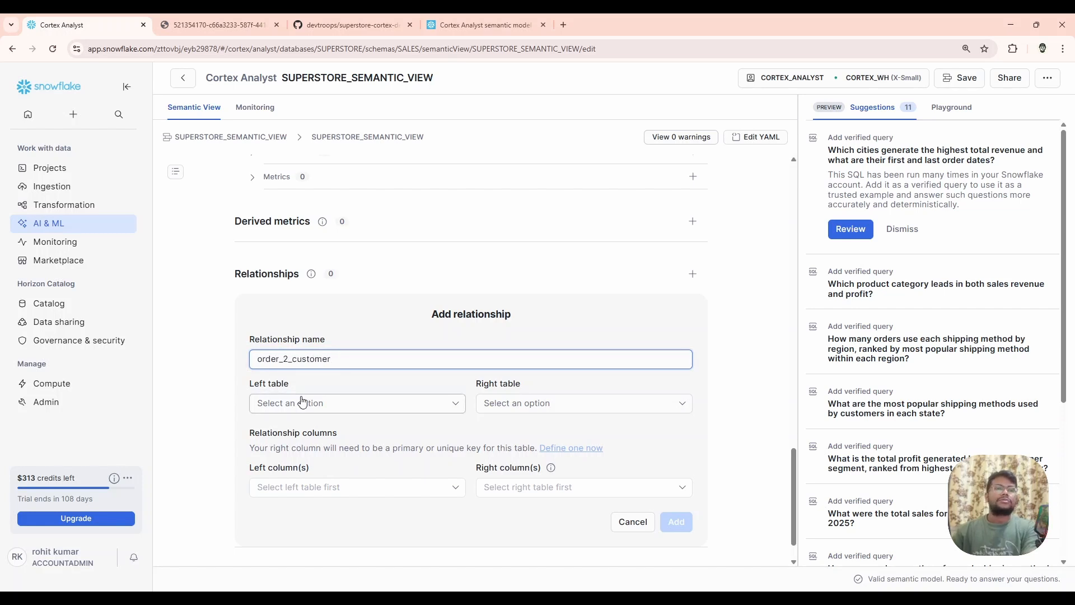
Step: Set the relationship's left table to ORDER_ITEMS, right table to CUSTOMERS and right column to CUSTOMER_ID, and check the available left columns
left_click(302, 402)
left_click(359, 451)
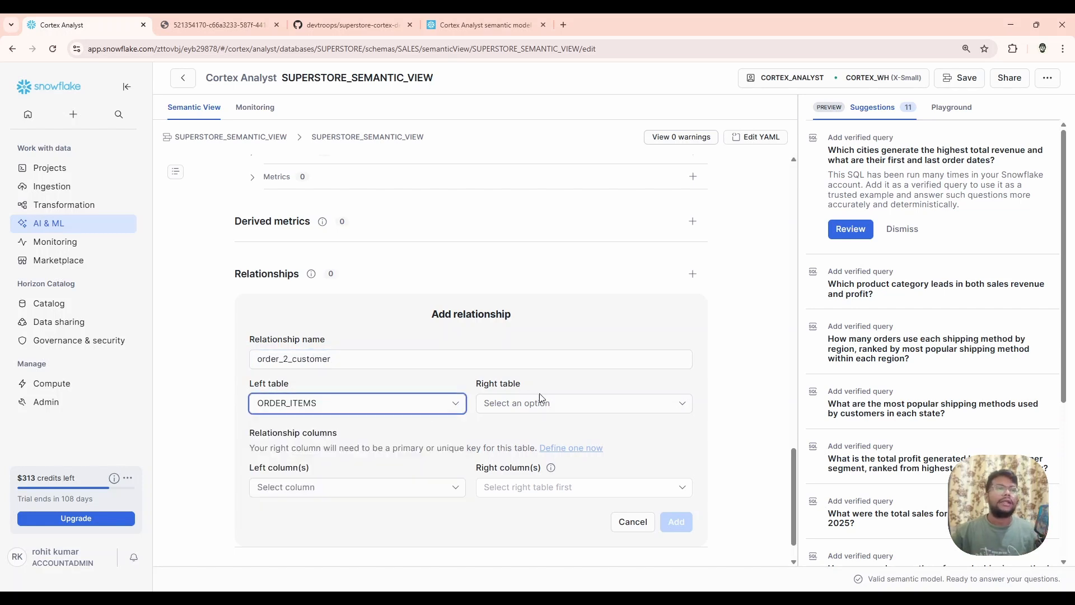
left_click(541, 405)
left_click(538, 431)
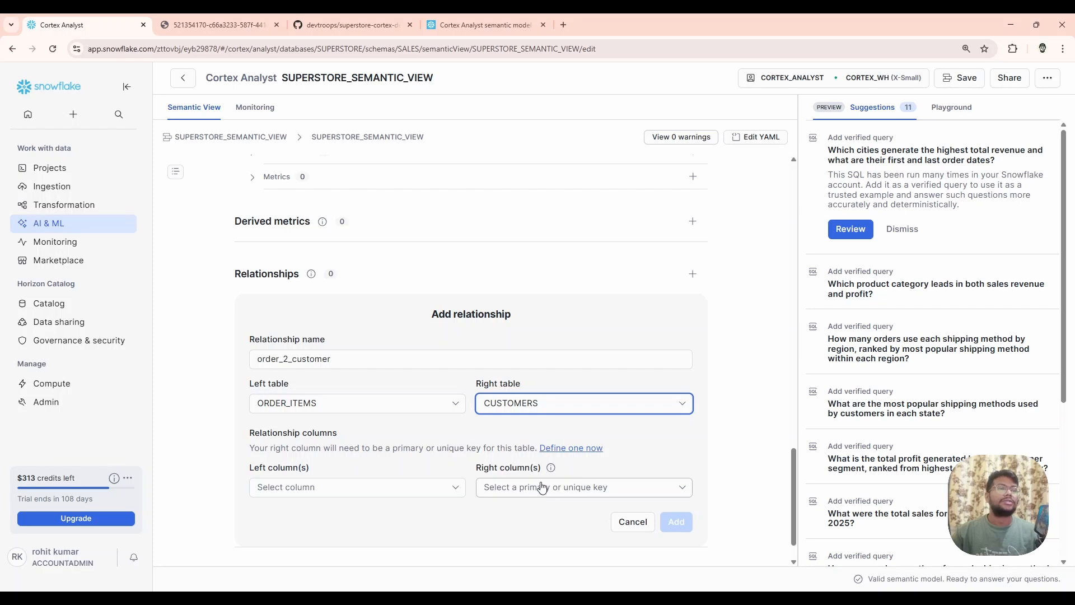
left_click(526, 489)
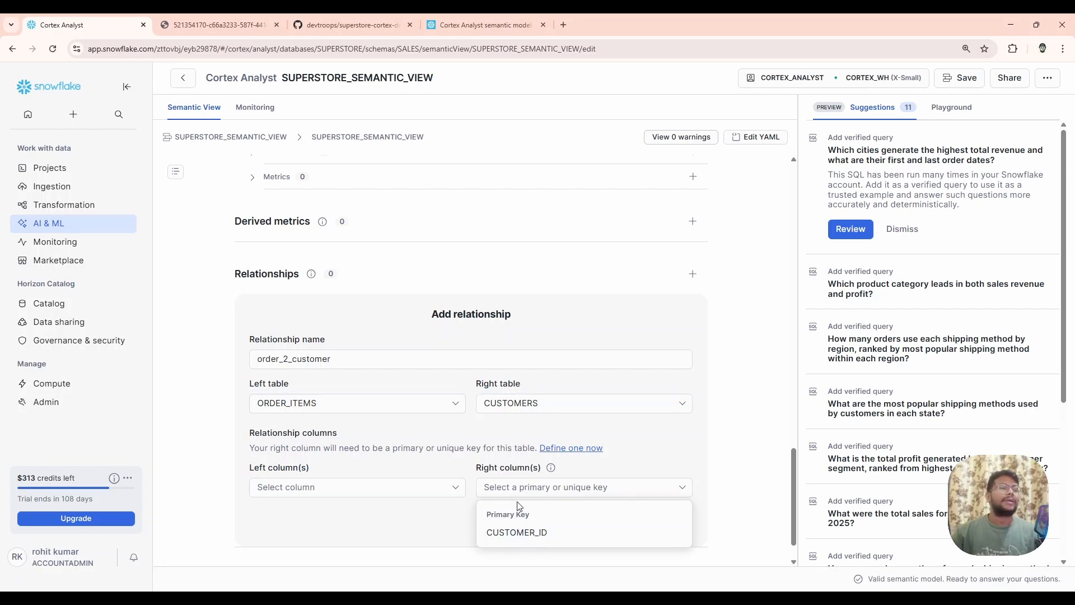
left_click(516, 532)
left_click(445, 492)
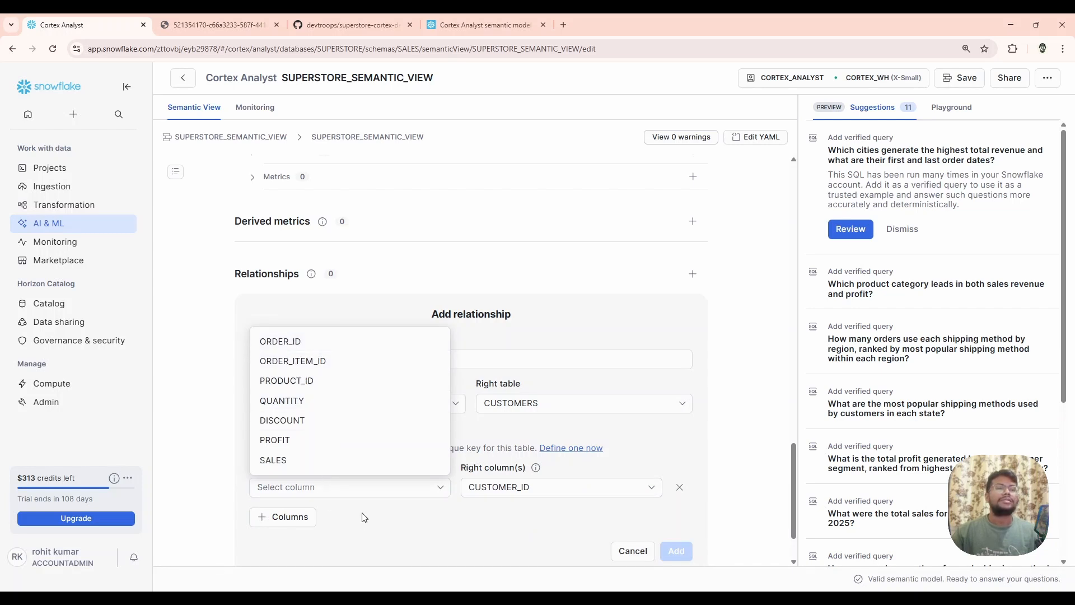
scroll(381, 473, "down", 1)
left_click(405, 455)
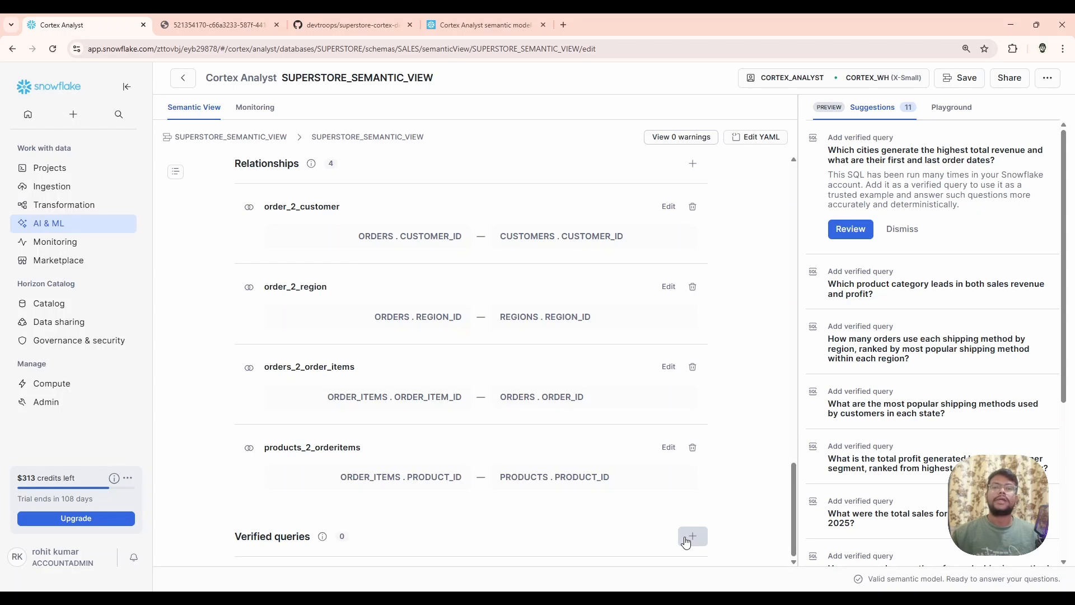
Step: Review and run the suggested query about the highest-revenue cities and their first and last order dates, and save it as a verified onboarding question
left_click(692, 537)
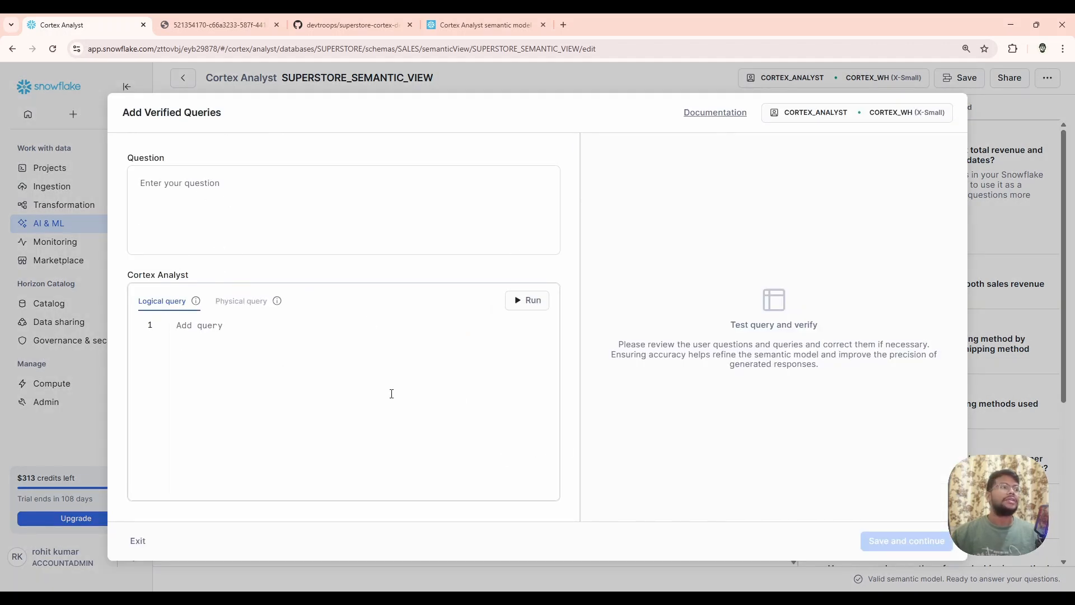
left_click(138, 540)
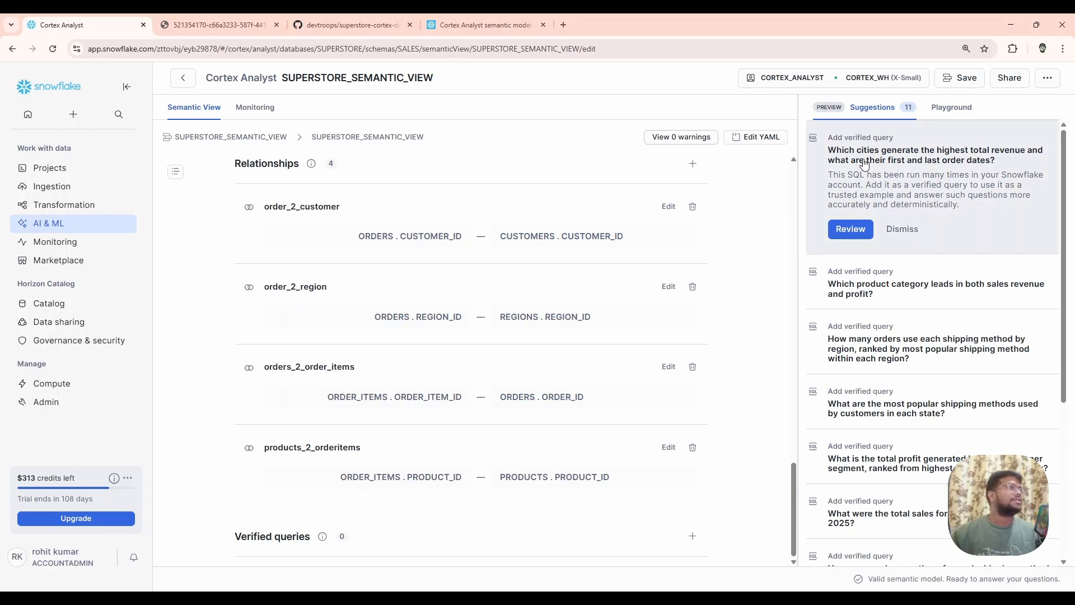
left_click(850, 229)
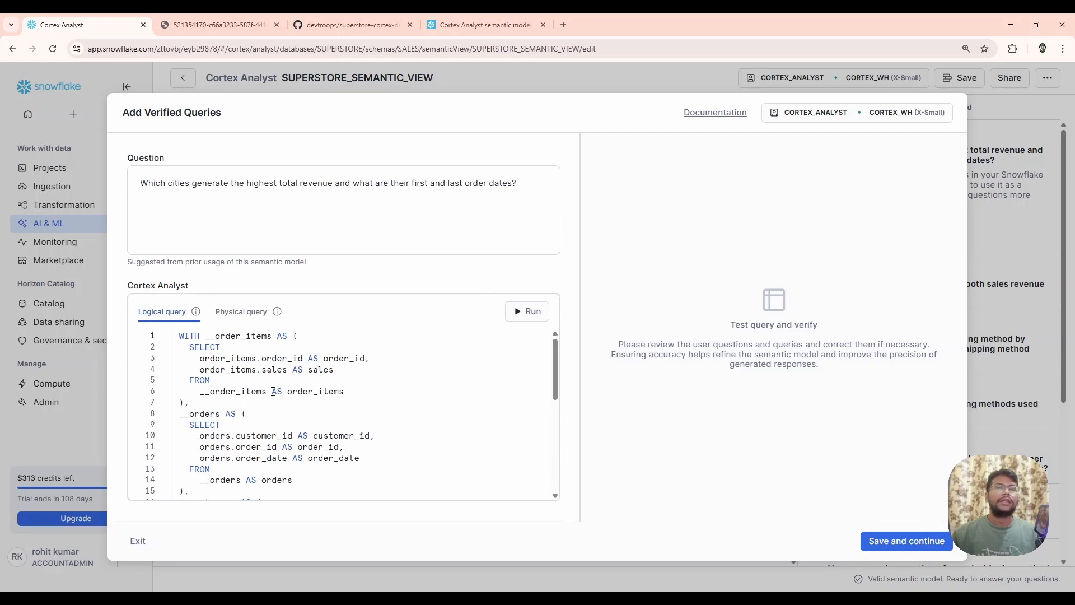
scroll(273, 392, "down", 3)
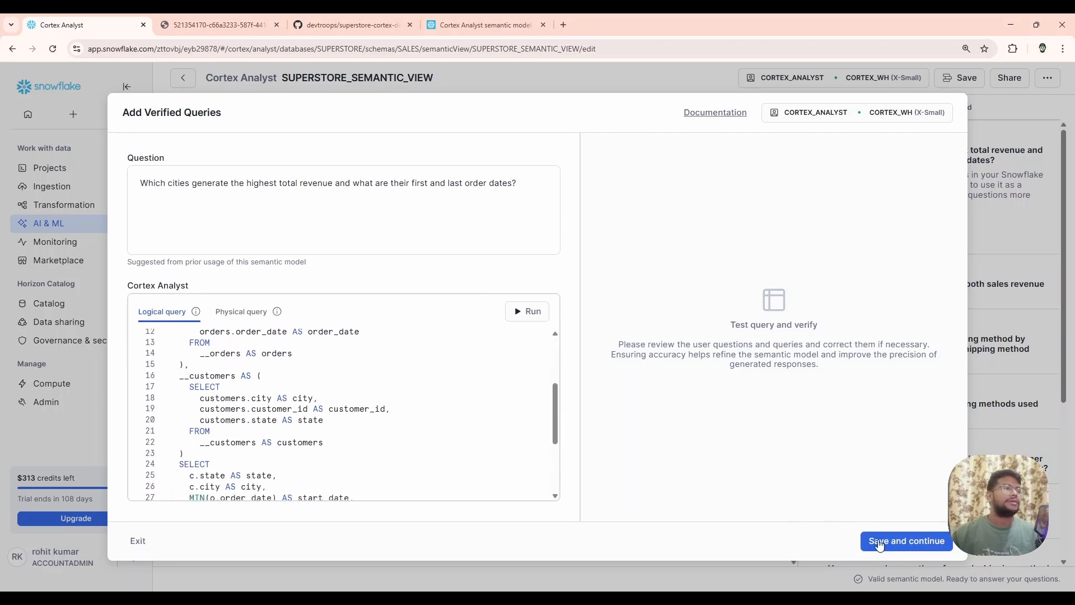
left_click(515, 319)
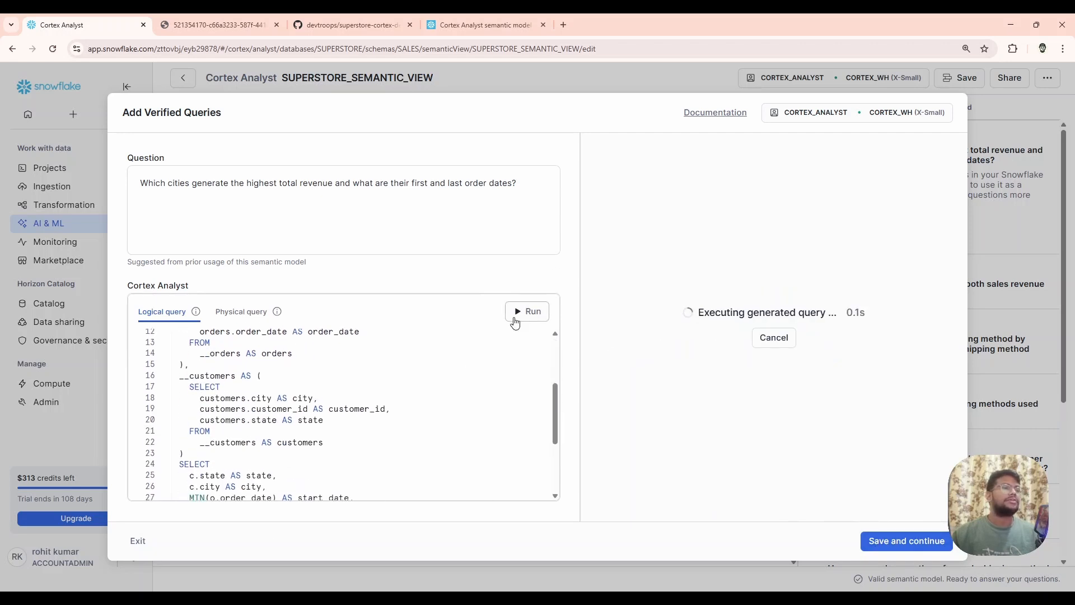
left_click_drag(555, 404, 553, 336)
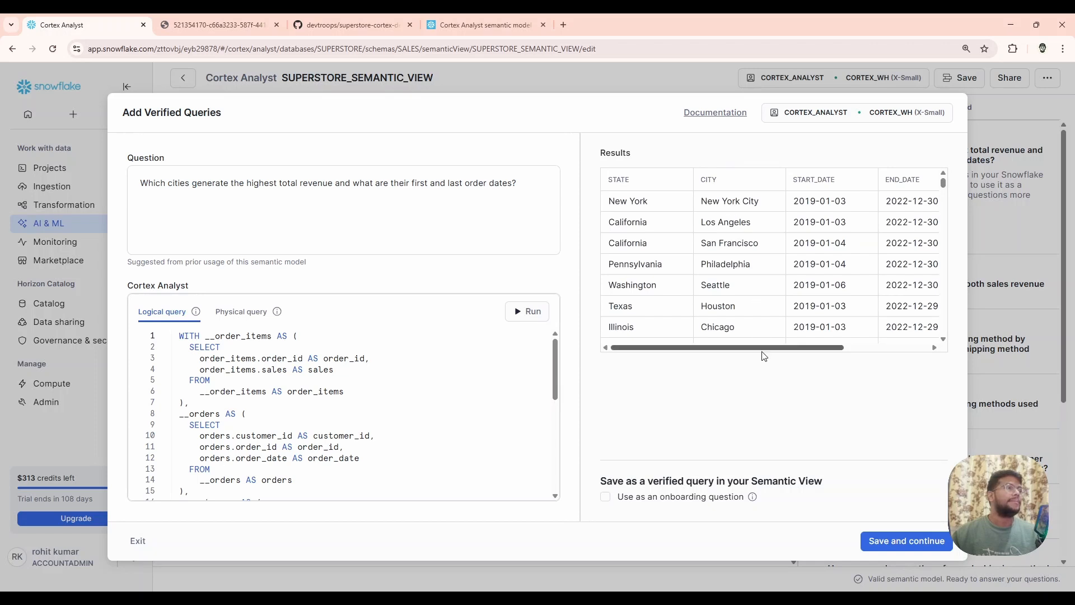
left_click_drag(763, 350, 728, 360)
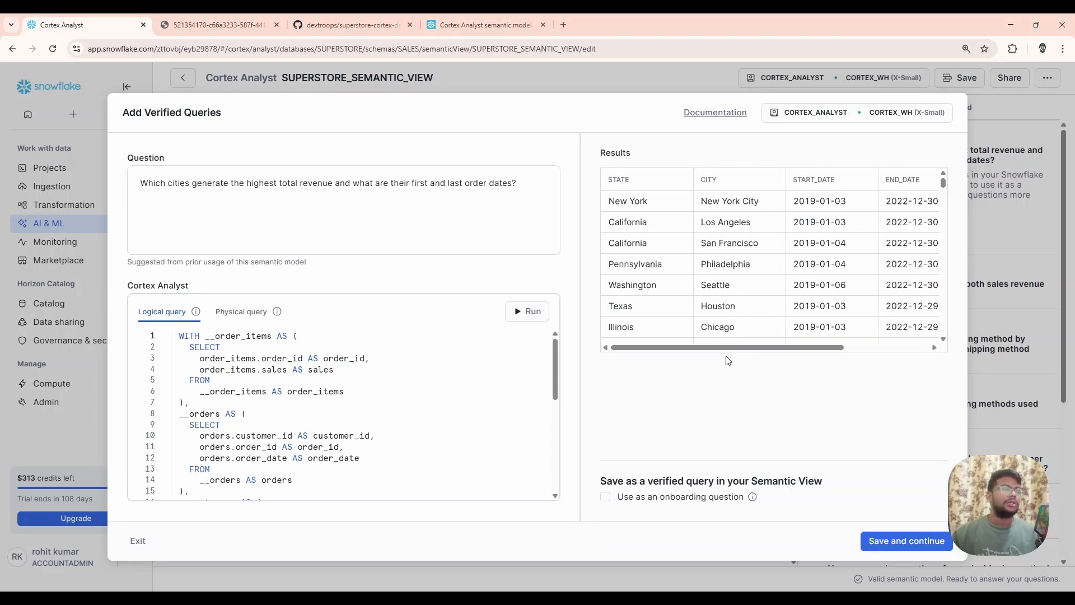
left_click(607, 498)
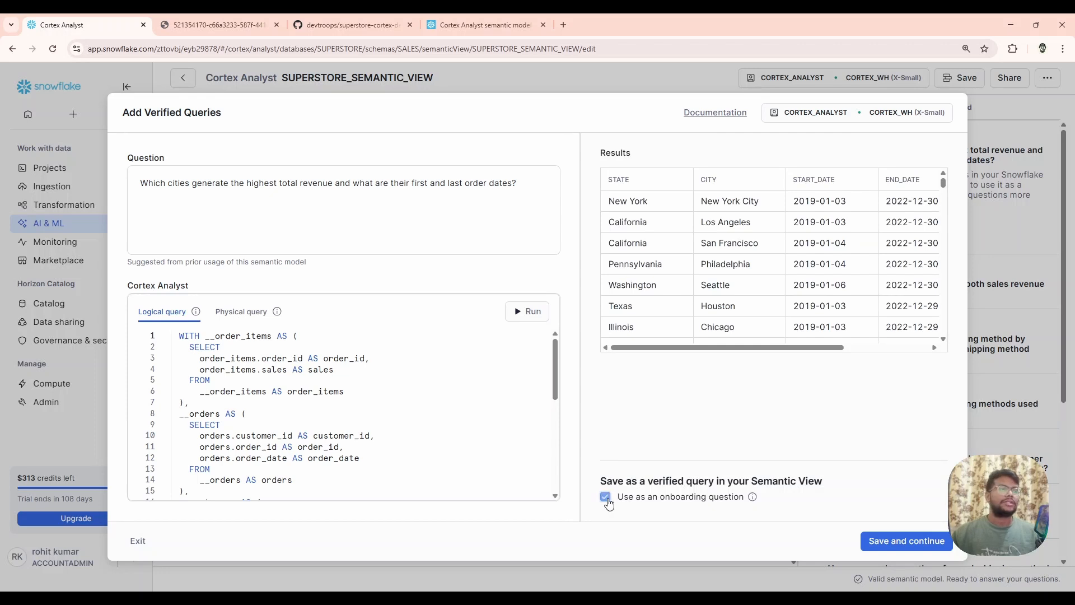
left_click(914, 543)
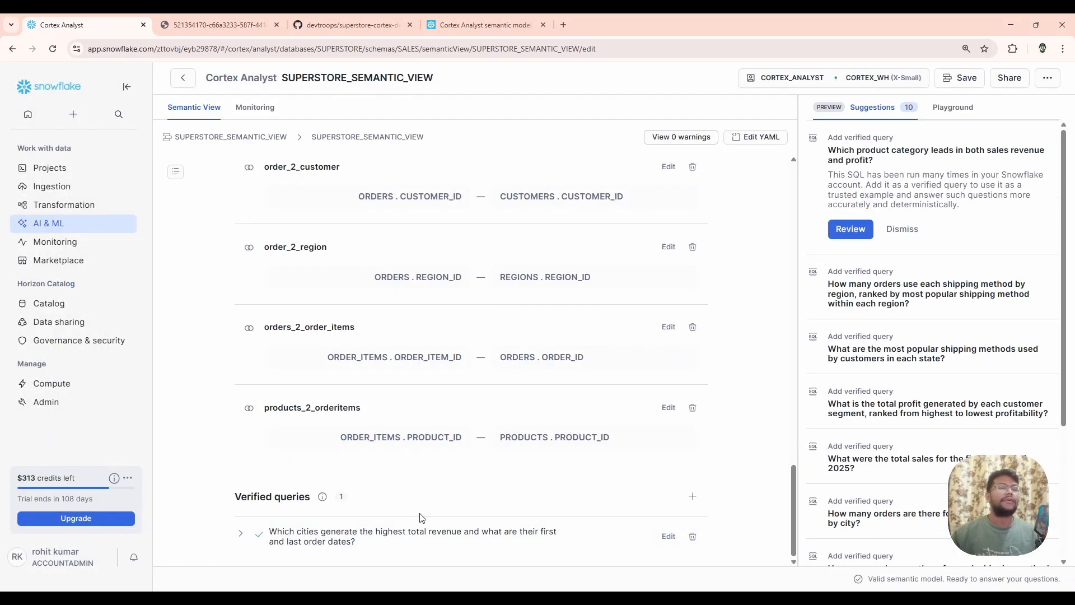
Step: Copy the question "on which date is the maximum sales occured ?" from 2.business_req.sql and ask it in the semantic view's playground
left_click(958, 112)
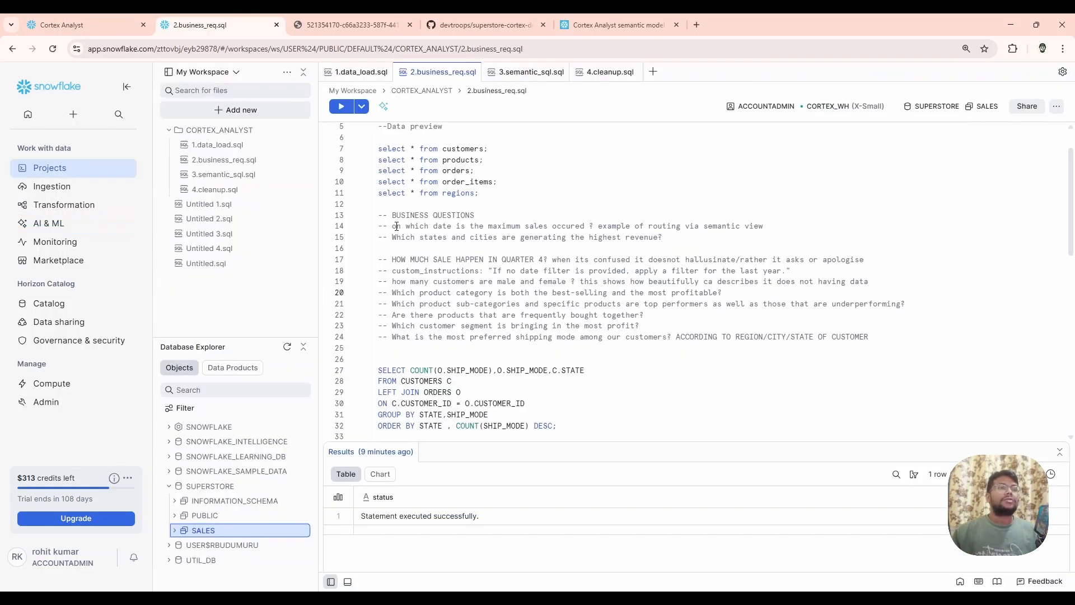
left_click_drag(393, 226, 594, 230)
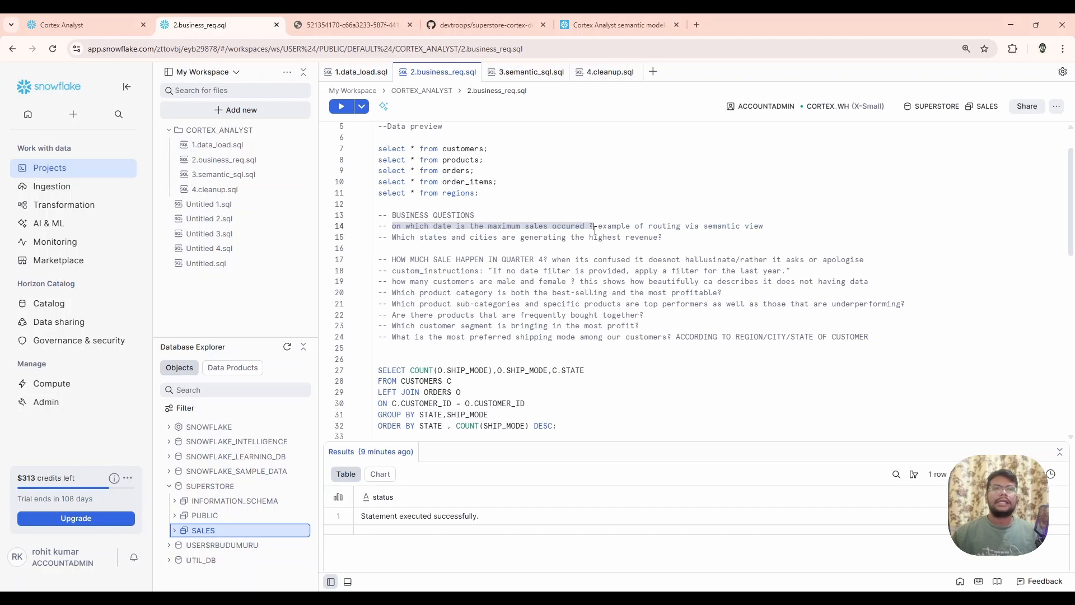
left_click(112, 26)
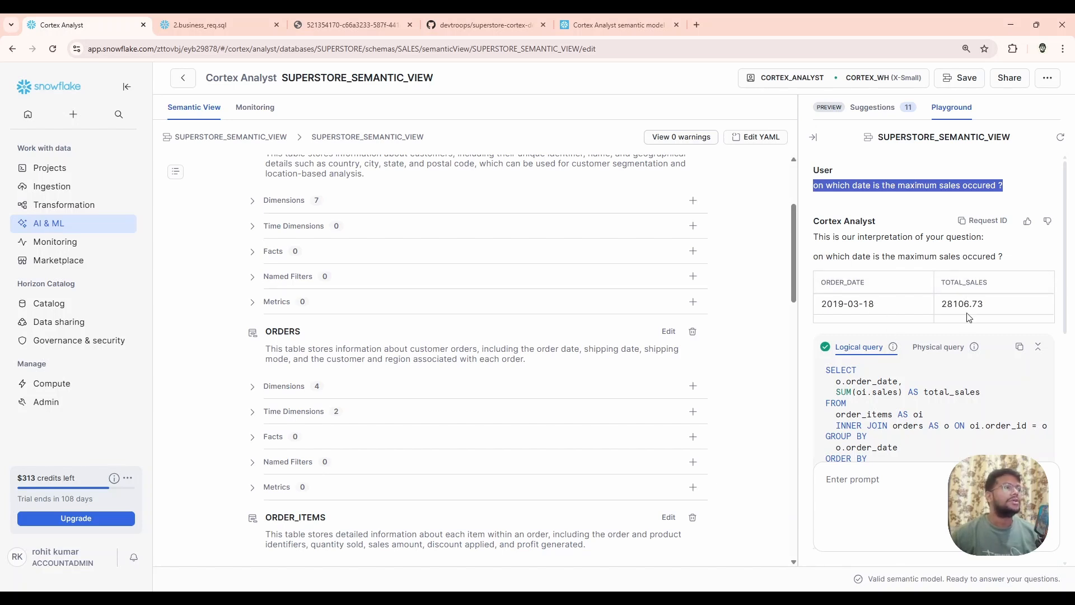
Step: Review the logical and physical SQL behind the maximum-sales-date answer and save it as a verified query, without making it an onboarding question
scroll(958, 313, "down", 2)
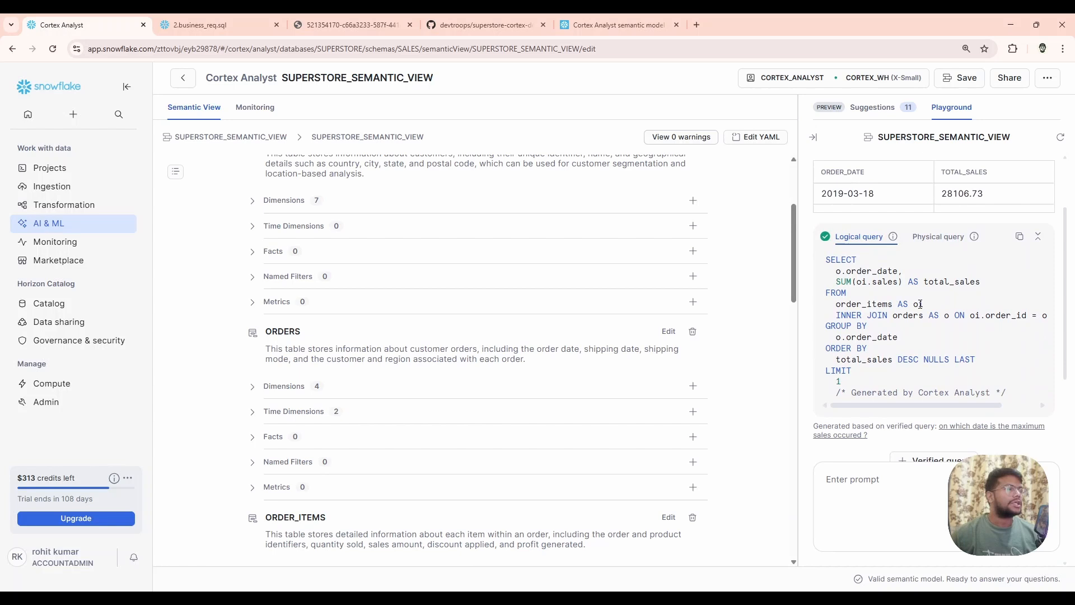
left_click(938, 239)
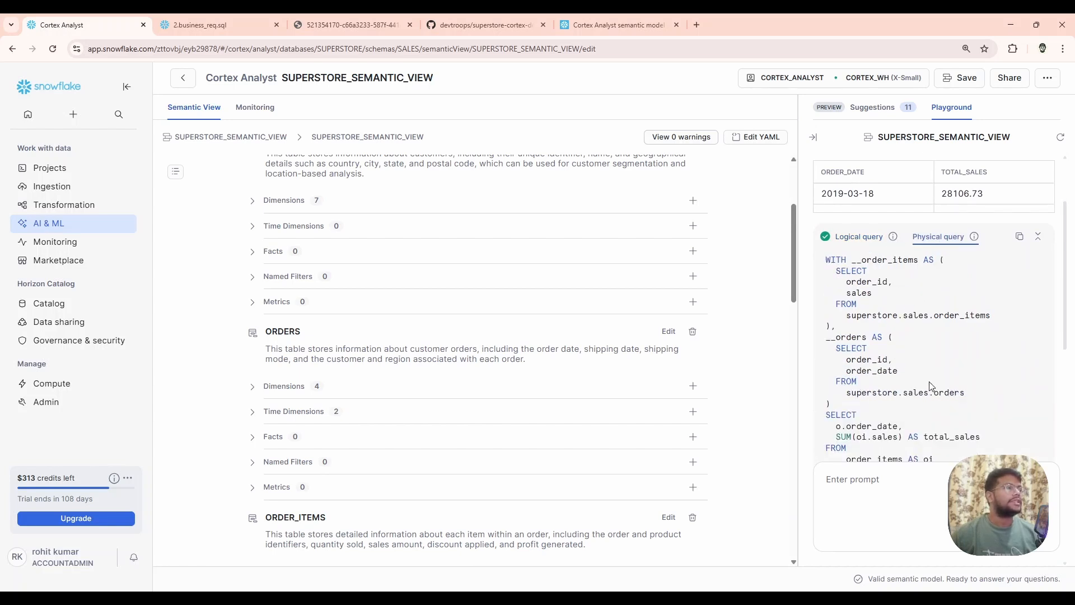
left_click(867, 238)
scroll(877, 337, "down", 1)
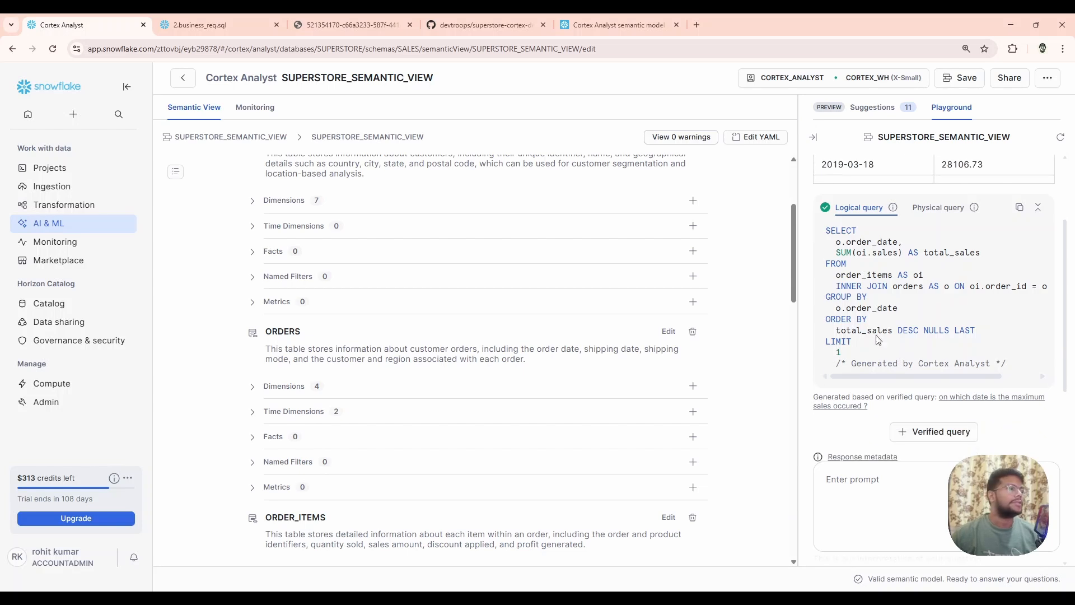
left_click(927, 433)
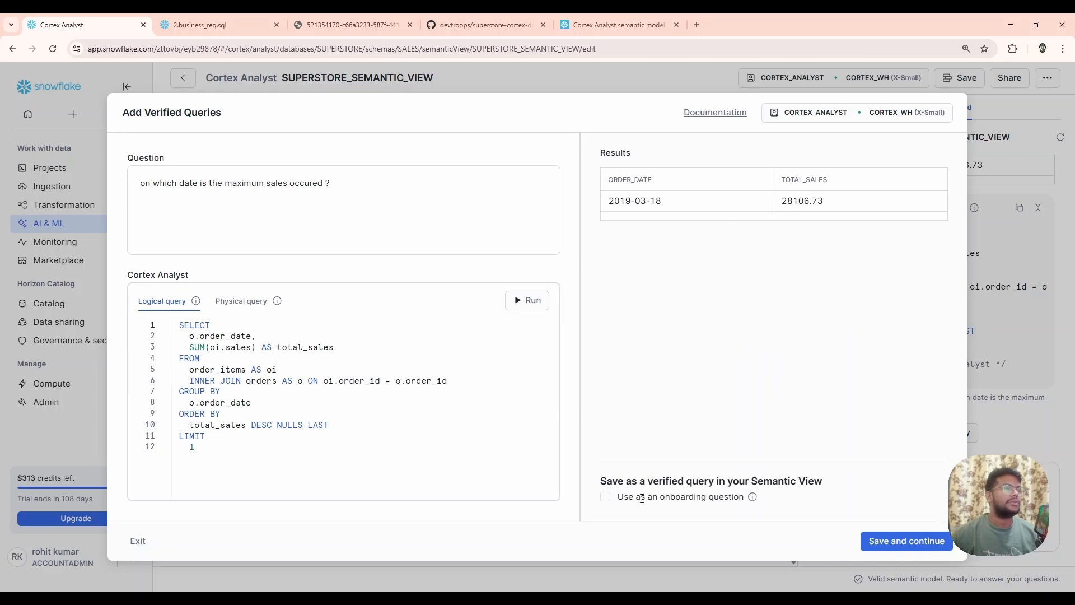
left_click(897, 540)
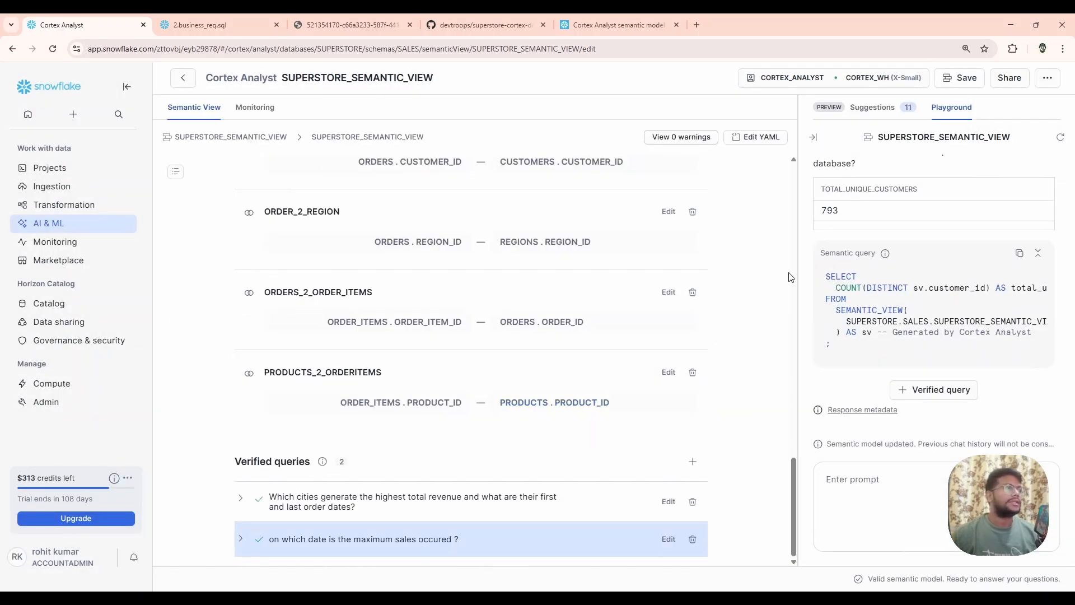
Step: Examine the semantic query behind the unique-customers answer and compare it with the logical query of the maximum-sales-date answer
scroll(834, 249, "up", 3)
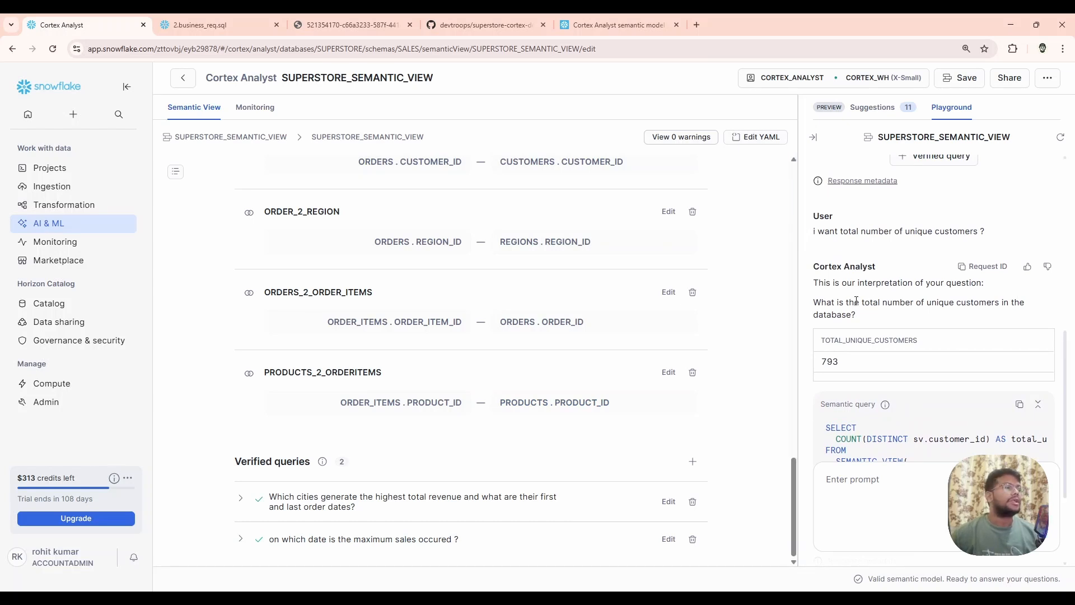
left_click_drag(856, 302, 962, 302)
scroll(918, 386, "down", 2)
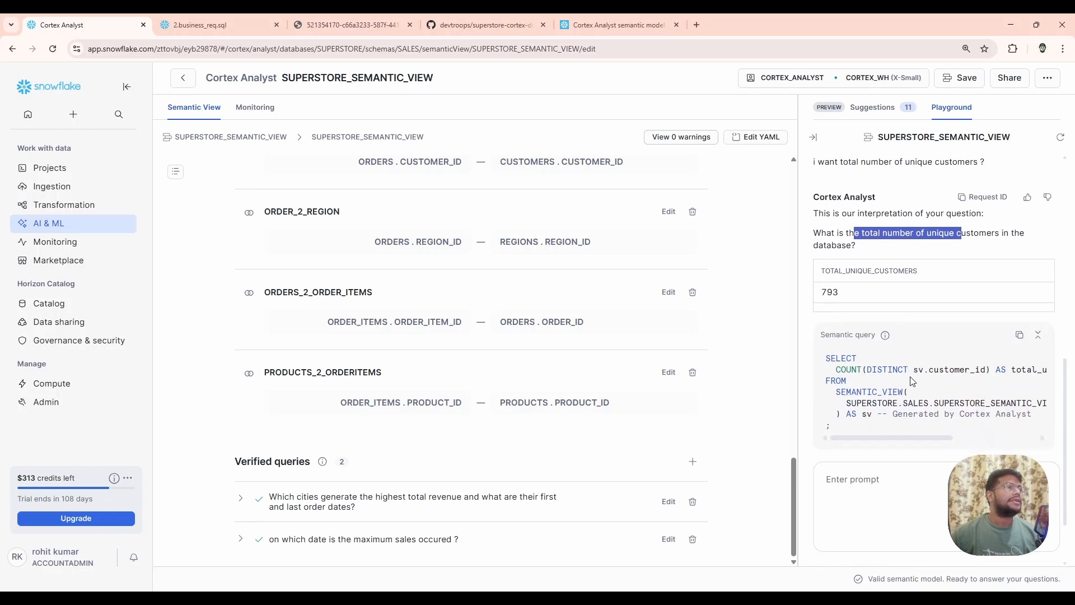
left_click_drag(821, 335, 884, 340)
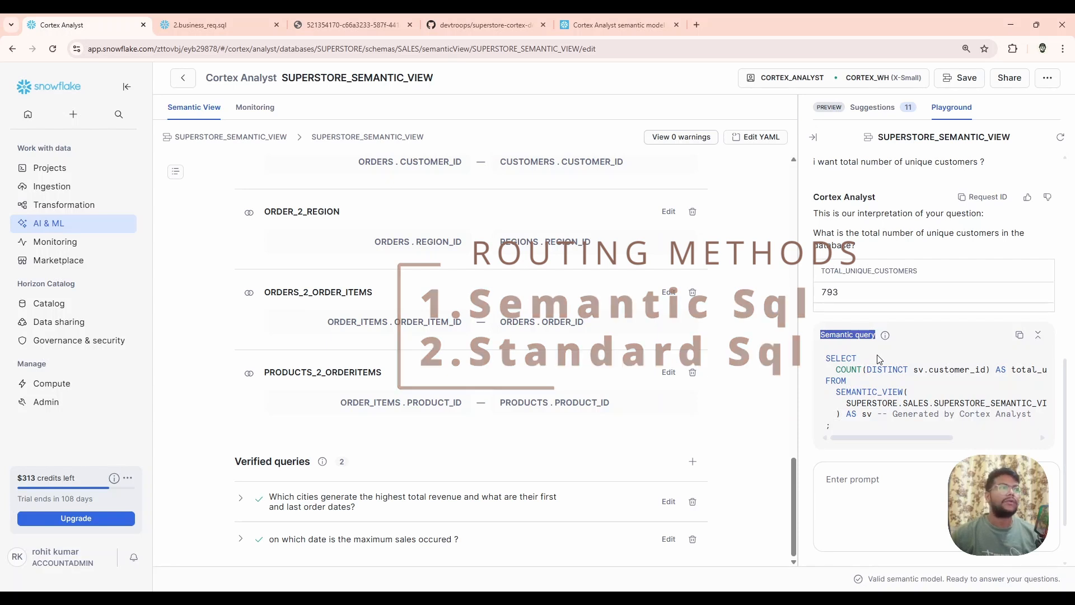
scroll(896, 313, "up", 1)
scroll(914, 279, "up", 4)
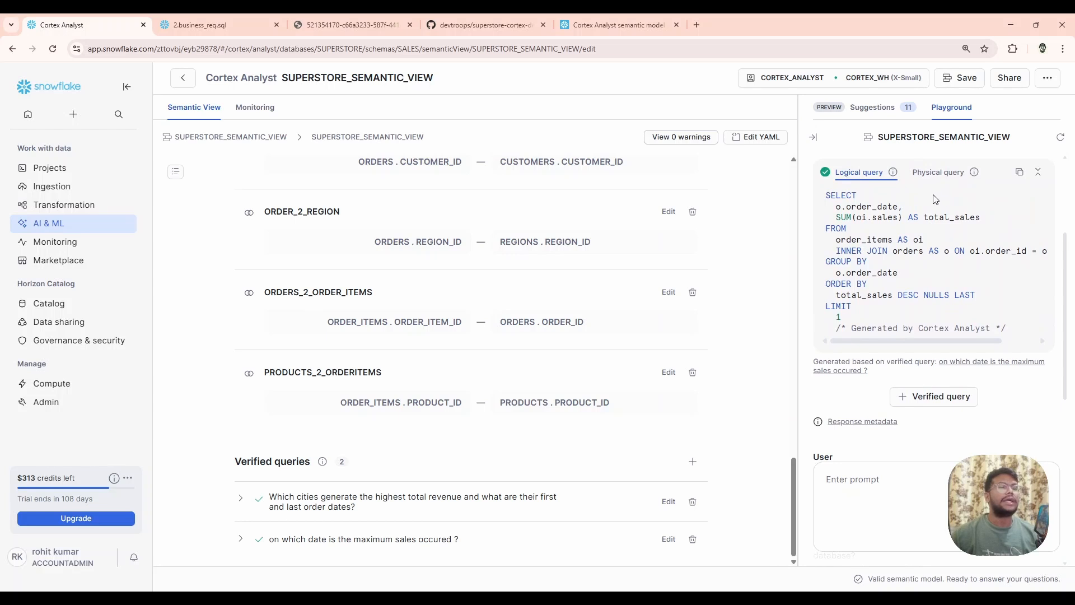
scroll(934, 223, "down", 4)
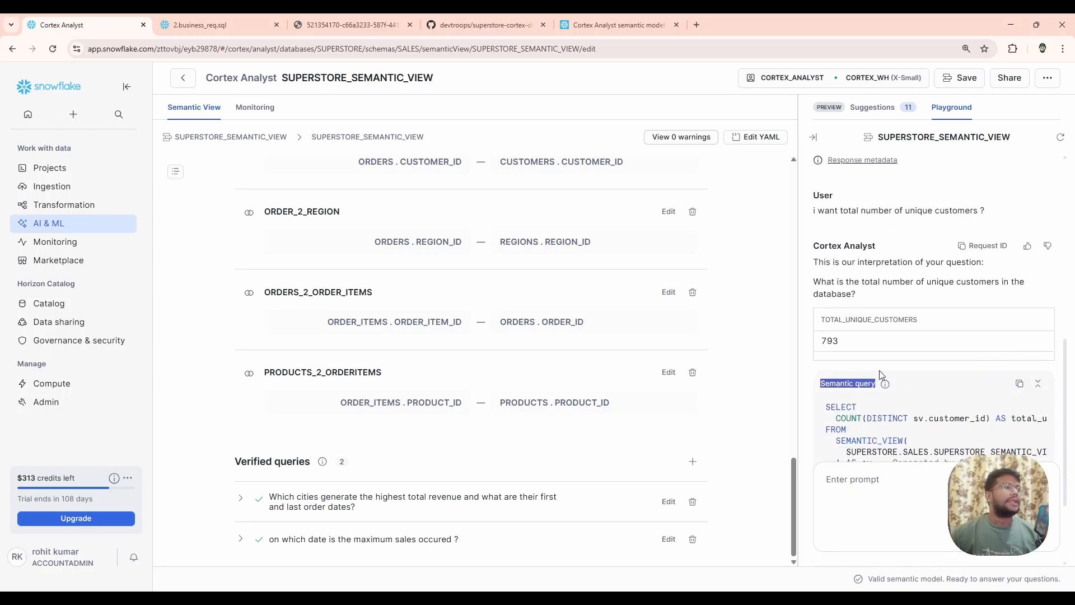
mouse_move(885, 389)
scroll(885, 389, "down", 1)
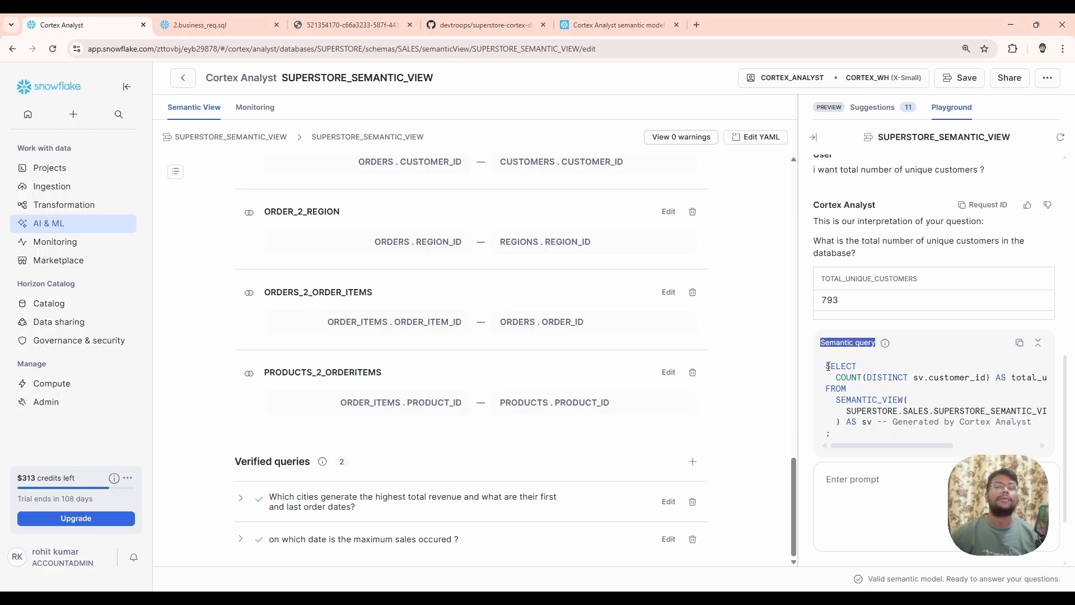
scroll(862, 209, "up", 5)
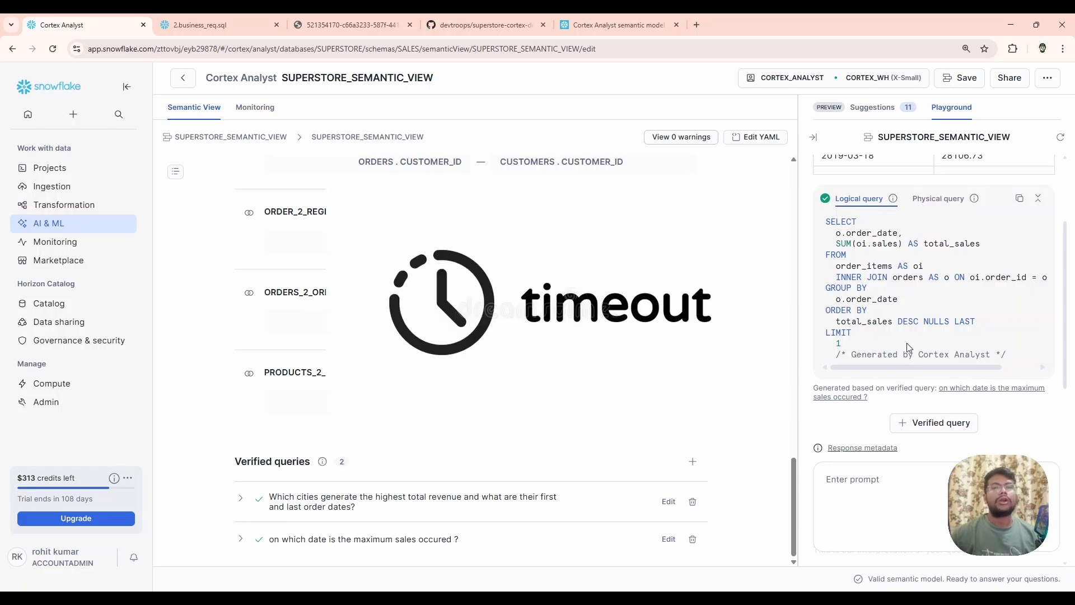
scroll(907, 346, "down", 8)
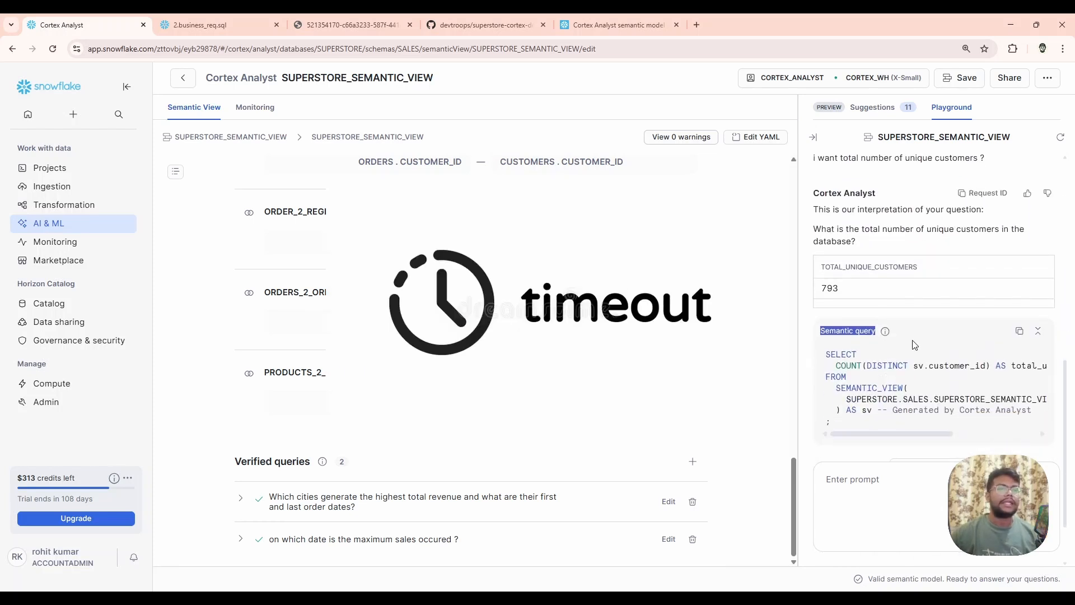
scroll(918, 313, "up", 4)
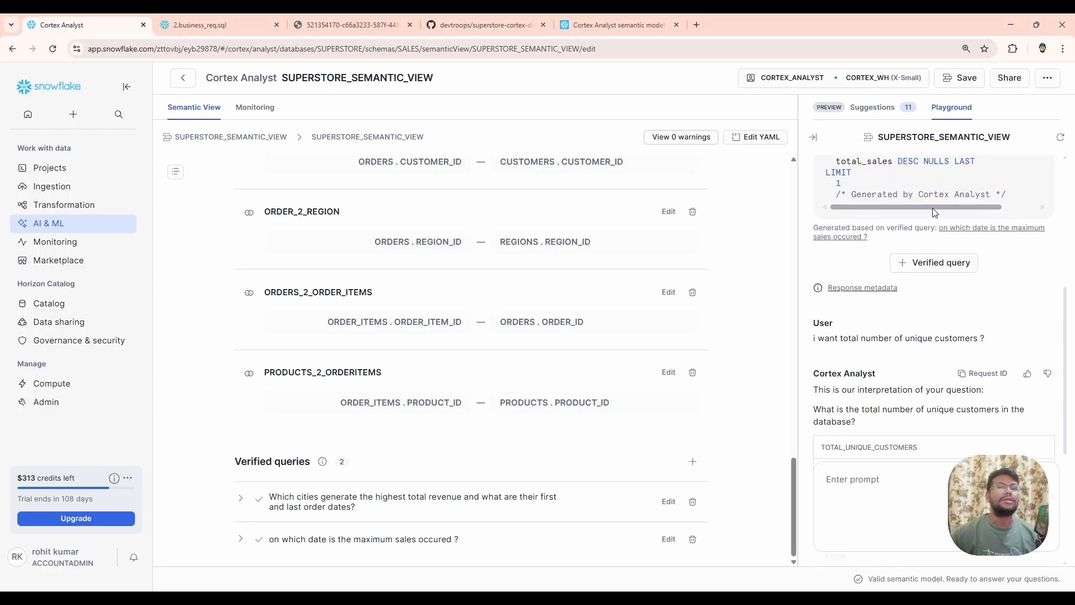
Step: Copy the question "HOW MUCH SALE HAPPEN IN QUARTER 4?" from 2.business_req.sql and ask it in the semantic view's playground
key("ctrl+Tab")
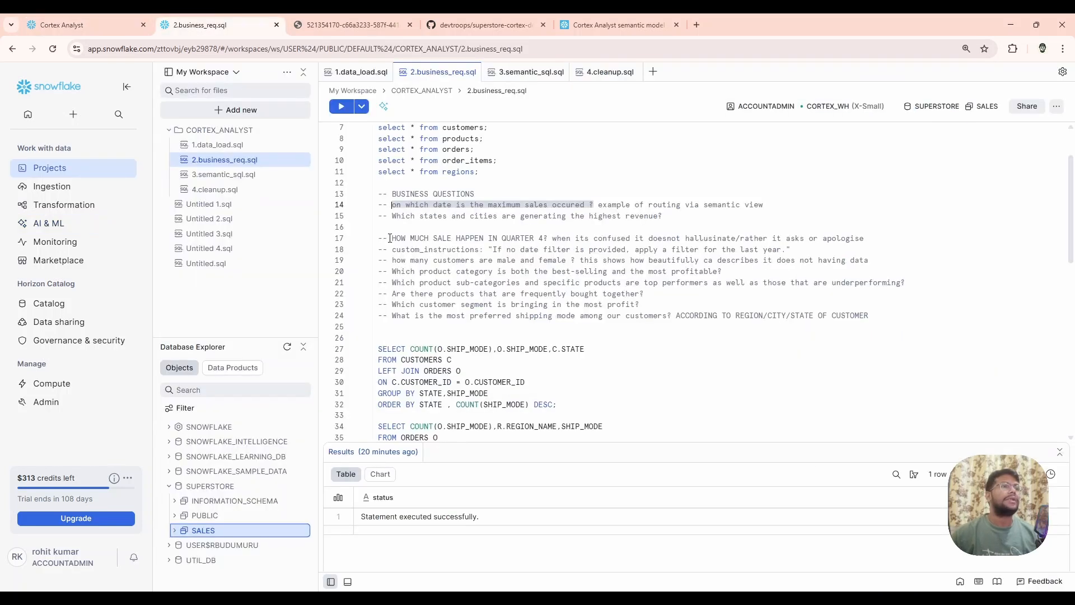
left_click_drag(390, 238, 548, 237)
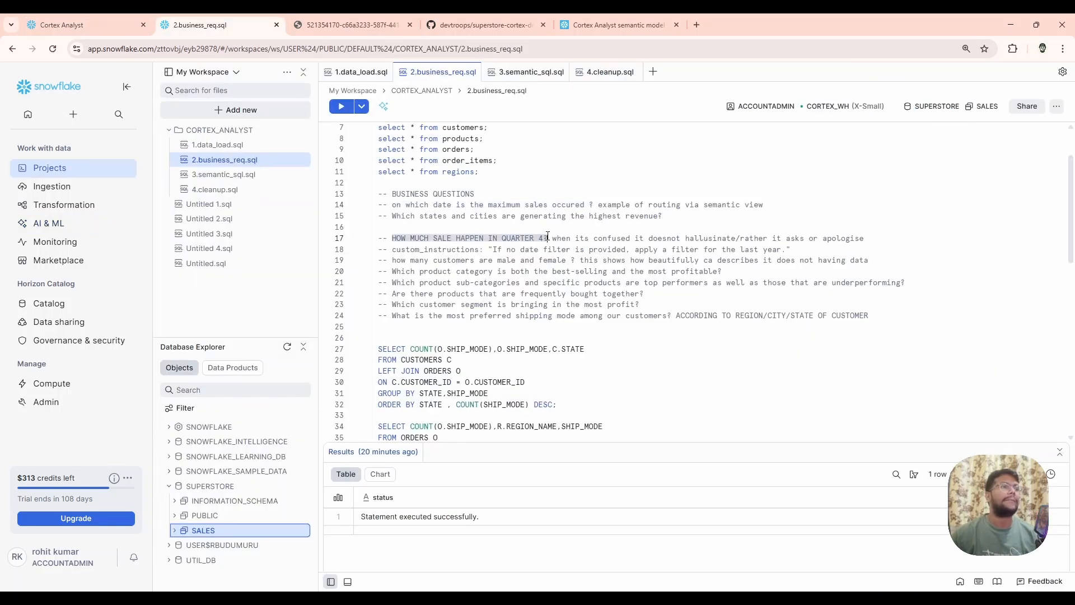
key("ctrl+shift+Tab")
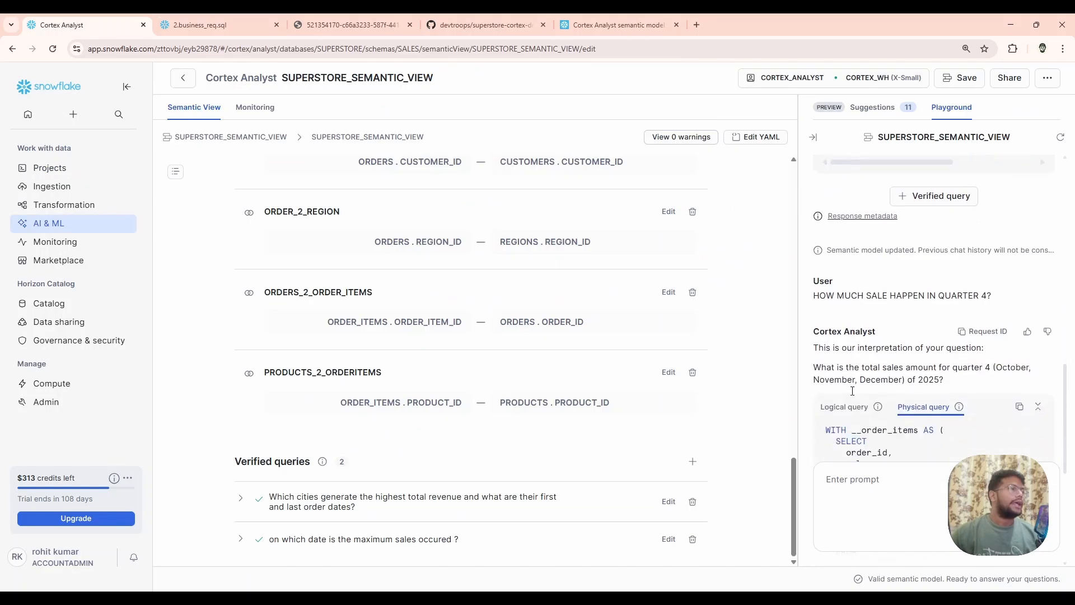
scroll(855, 362, "down", 1)
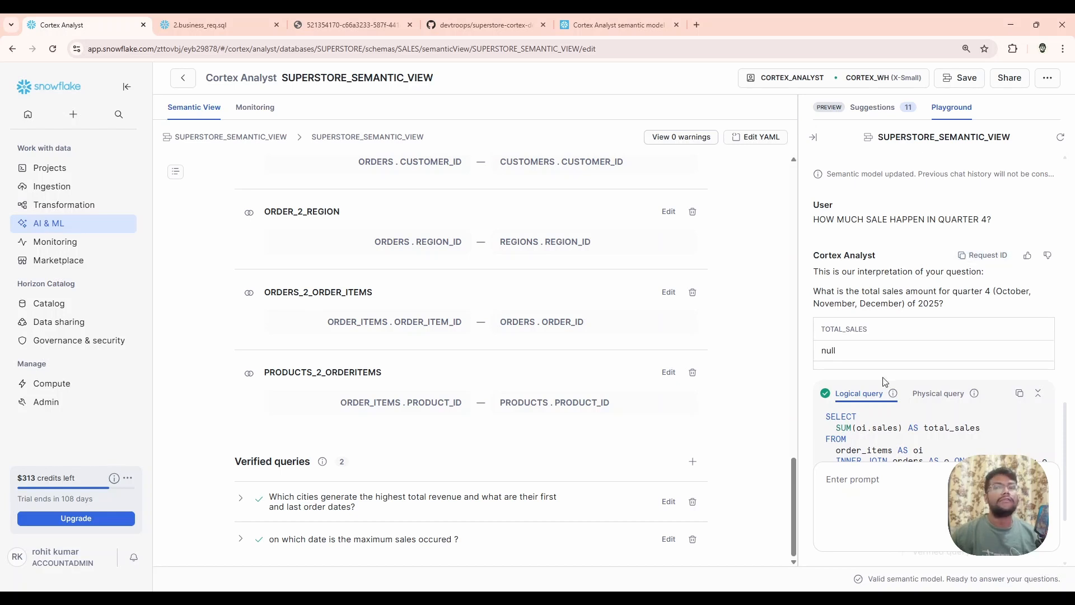
Step: Submit negative feedback on the quarter 4 sales answer with the comment "no the cycle for india fiscal year is jan to march"
left_click(1047, 255)
type("no the cycle for india fiscal year is jan to march")
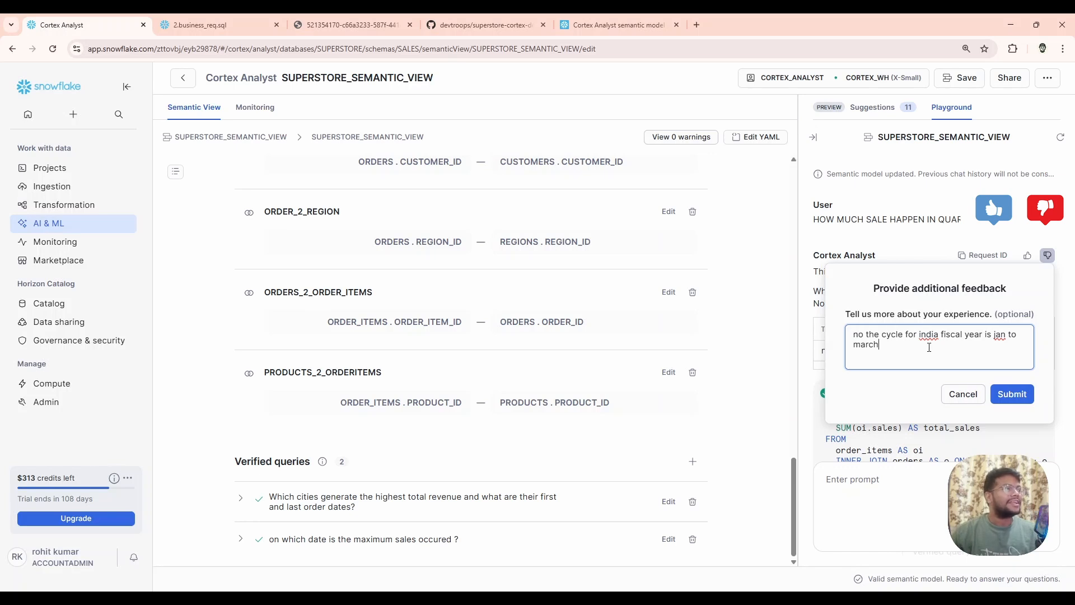
left_click(1014, 395)
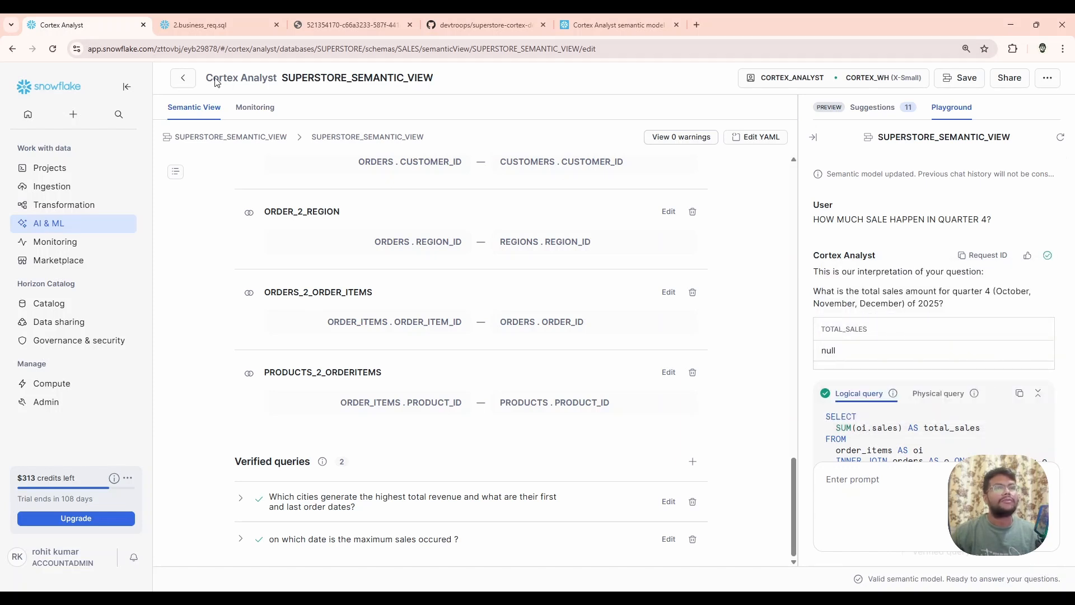
Step: Review the logical query of the quarter 4 sales answer and the orchestration path in its response metadata
scroll(907, 319, "down", 2)
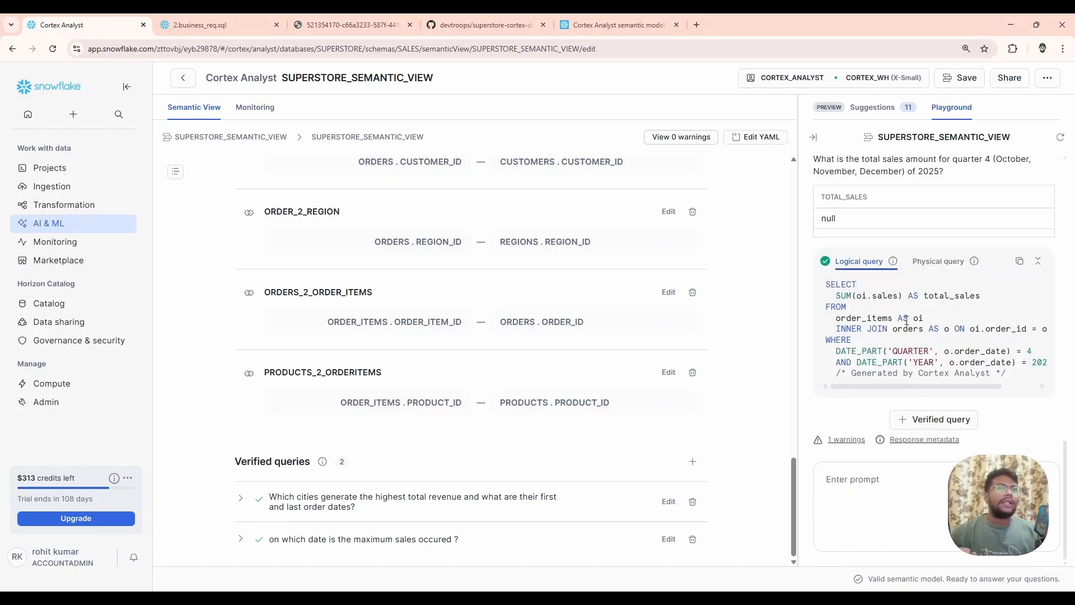
left_click(912, 441)
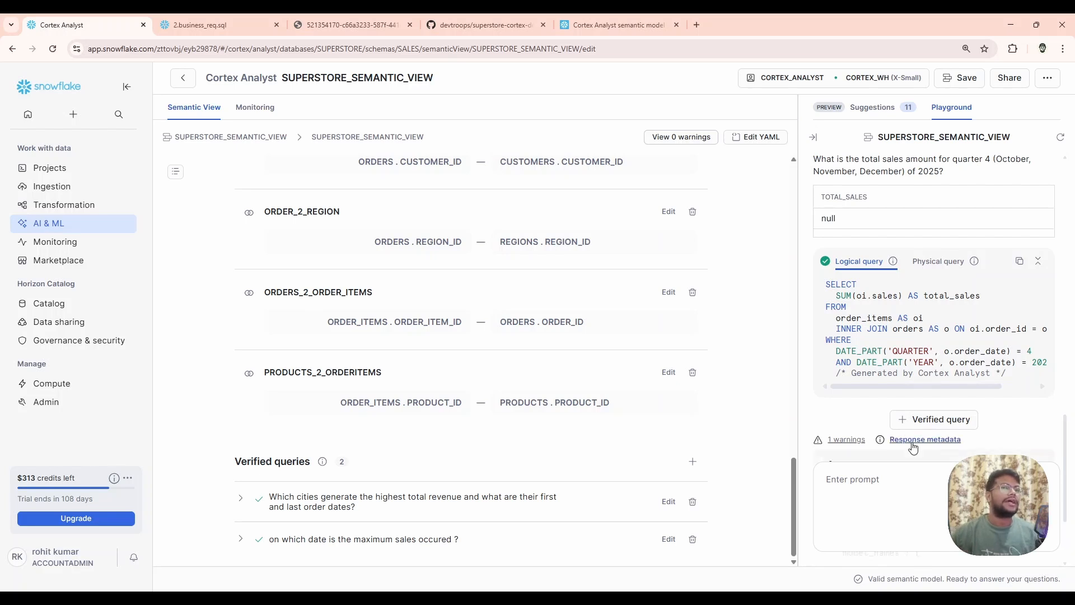
scroll(911, 448, "down", 2)
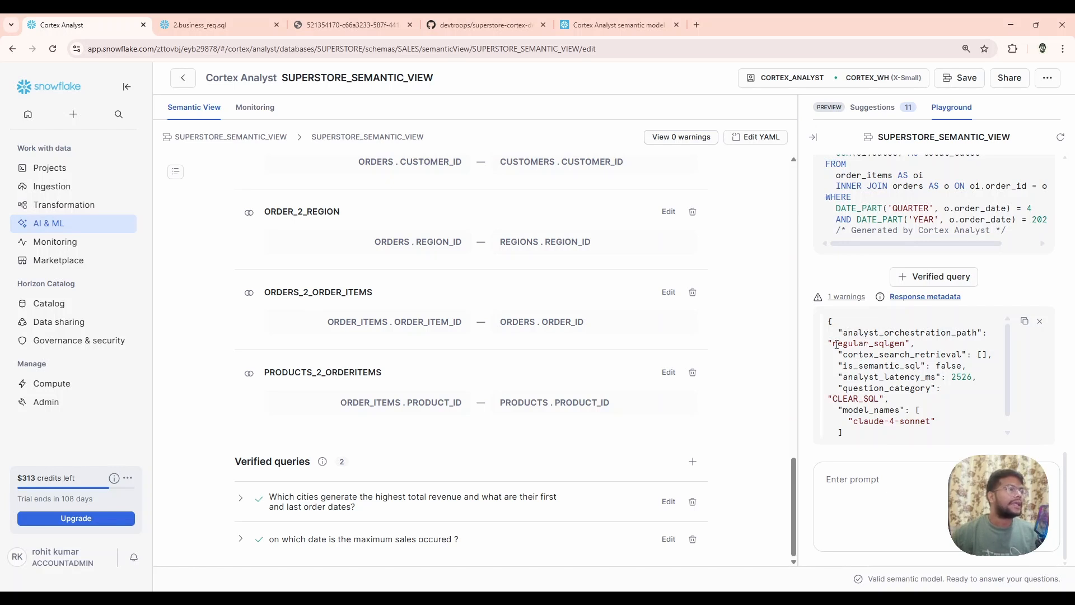
left_click_drag(836, 344, 910, 347)
Step: Compare the response metadata of the unique-customers answer with that of the quarter 4 answer, including question category and Cortex Search retrieval
scroll(910, 347, "up", 10)
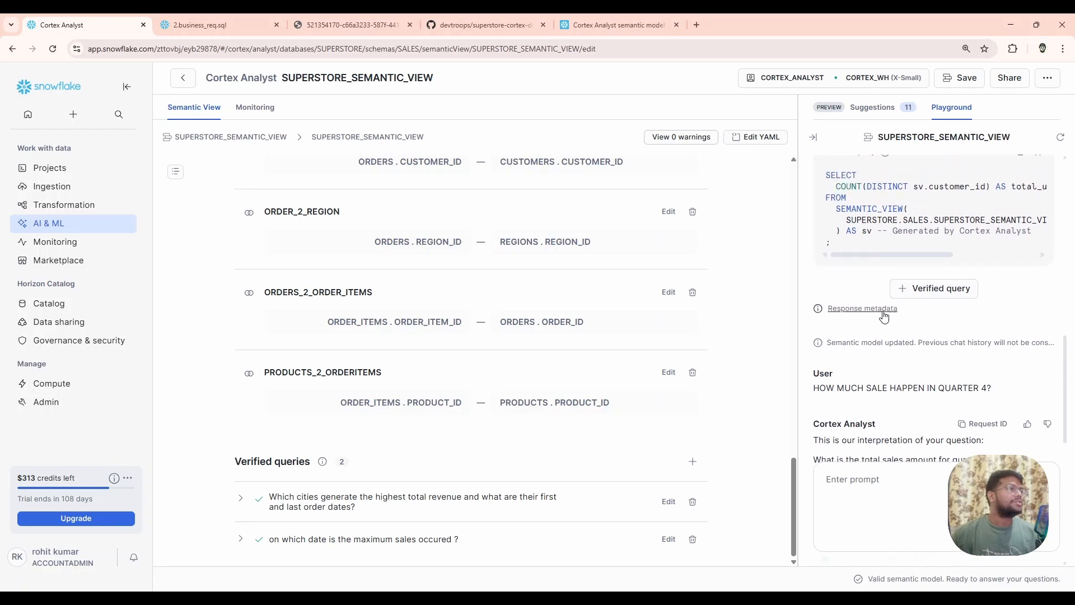
left_click(865, 309)
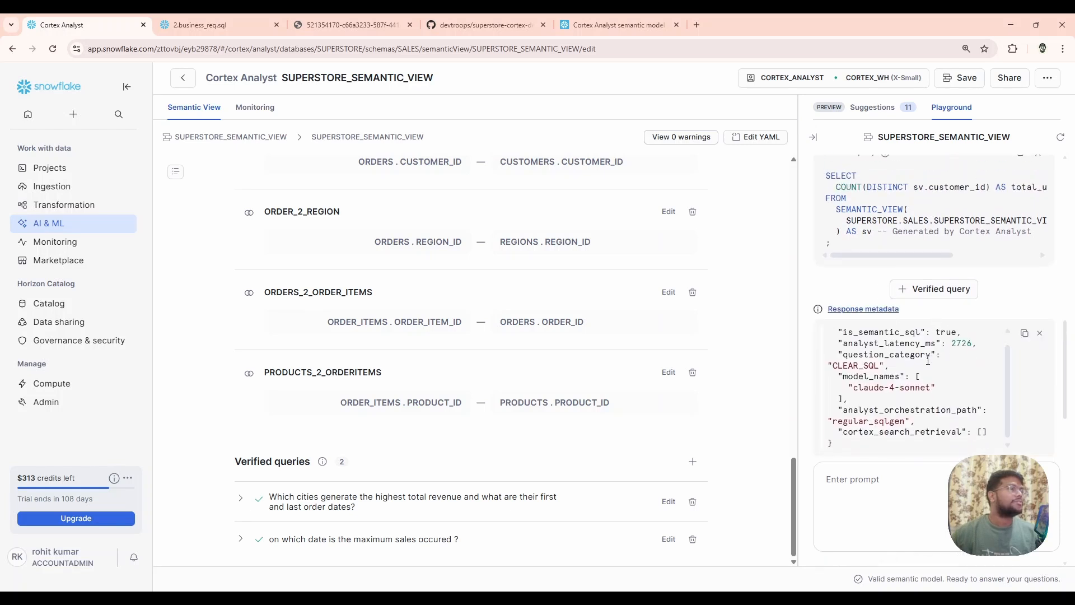
scroll(896, 350, "up", 1)
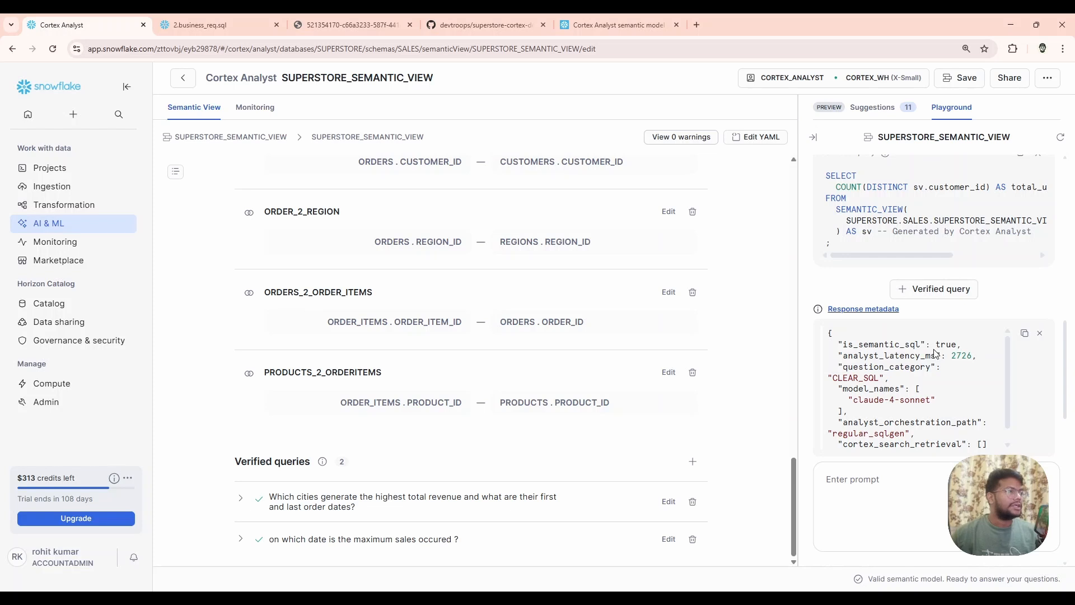
scroll(951, 361, "down", 5)
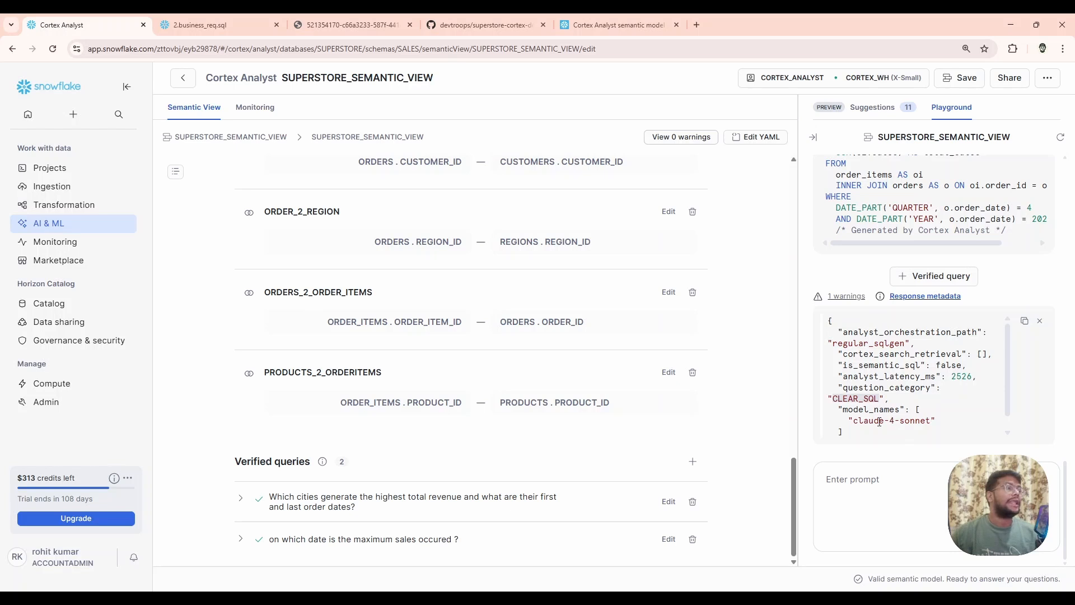
scroll(880, 424, "up", 4)
scroll(923, 390, "down", 5)
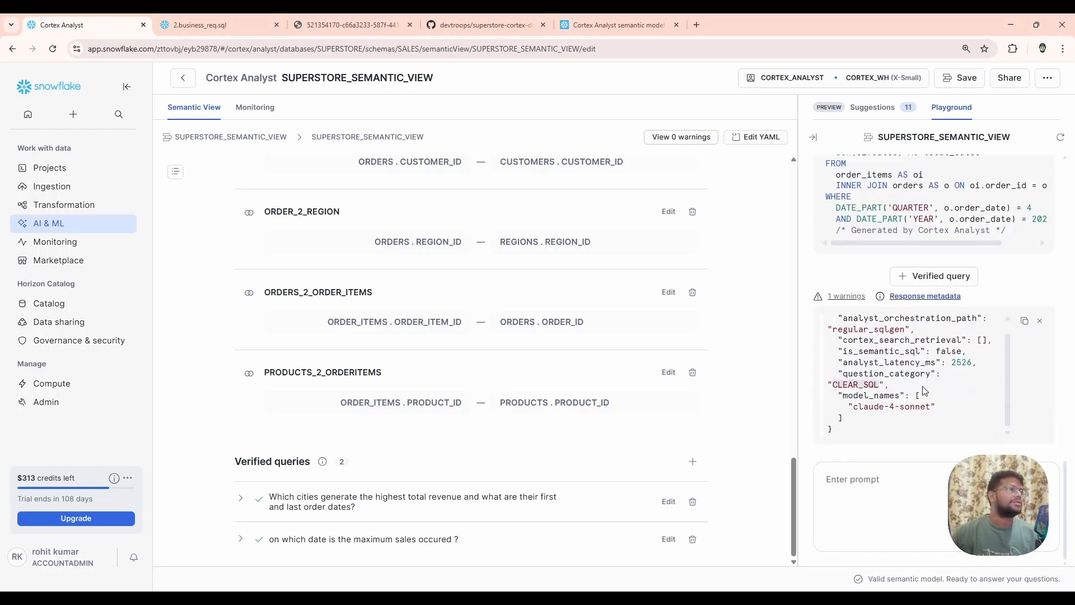
scroll(894, 374, "up", 1)
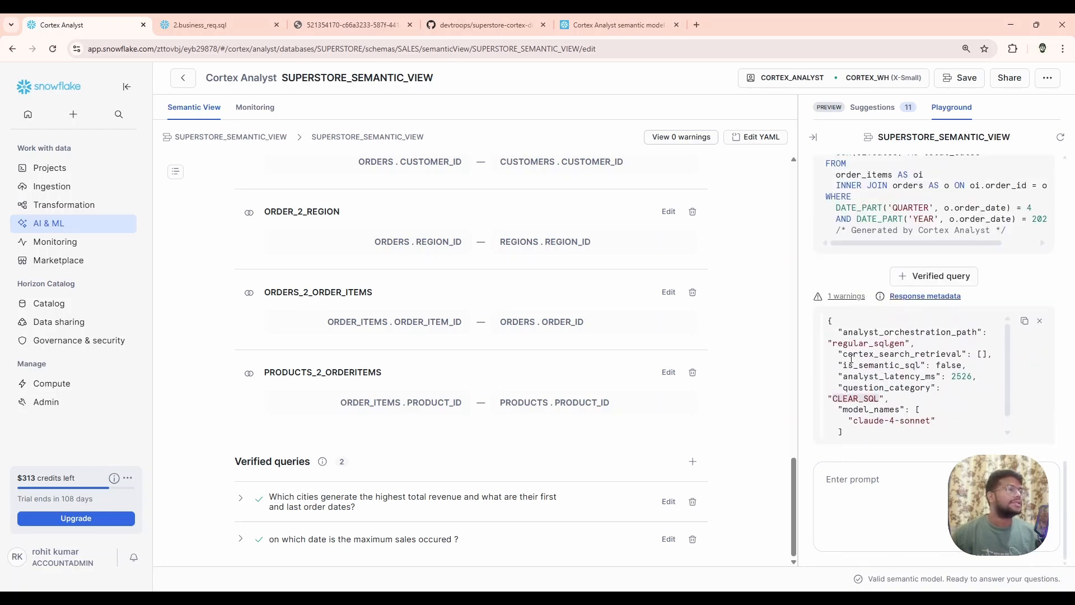
left_click_drag(838, 353, 965, 354)
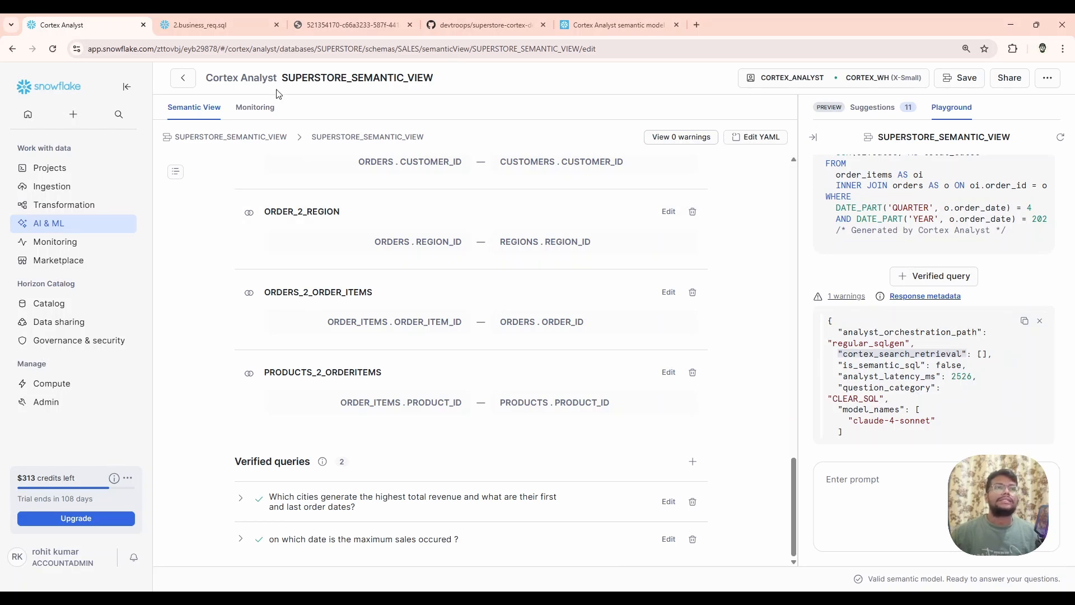
Step: Refresh the semantic view's monitoring log and inspect the unique-customers request together with its response metadata
left_click(265, 108)
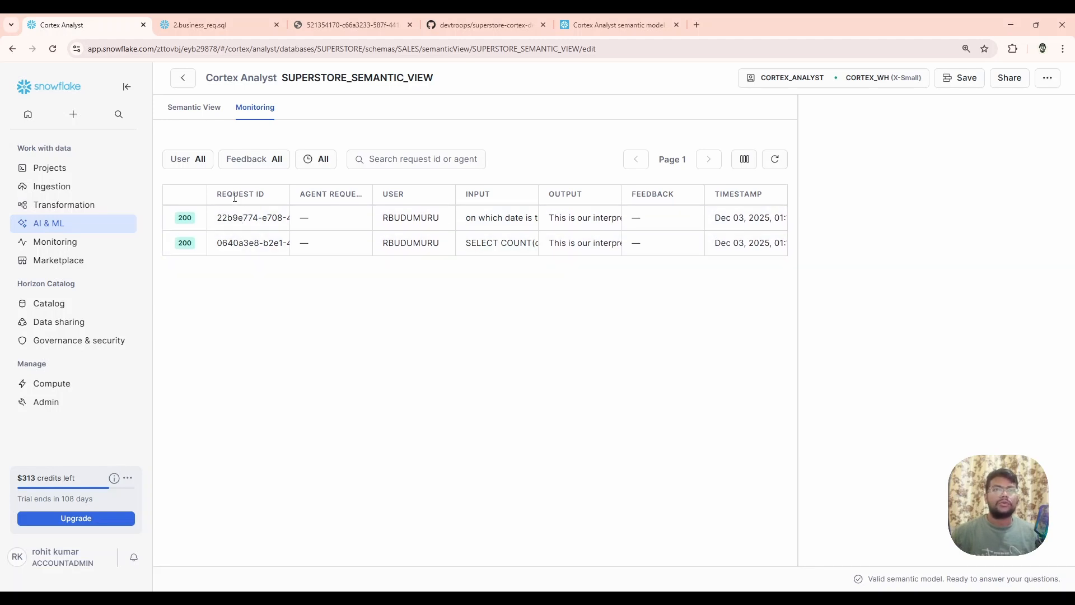
left_click(776, 160)
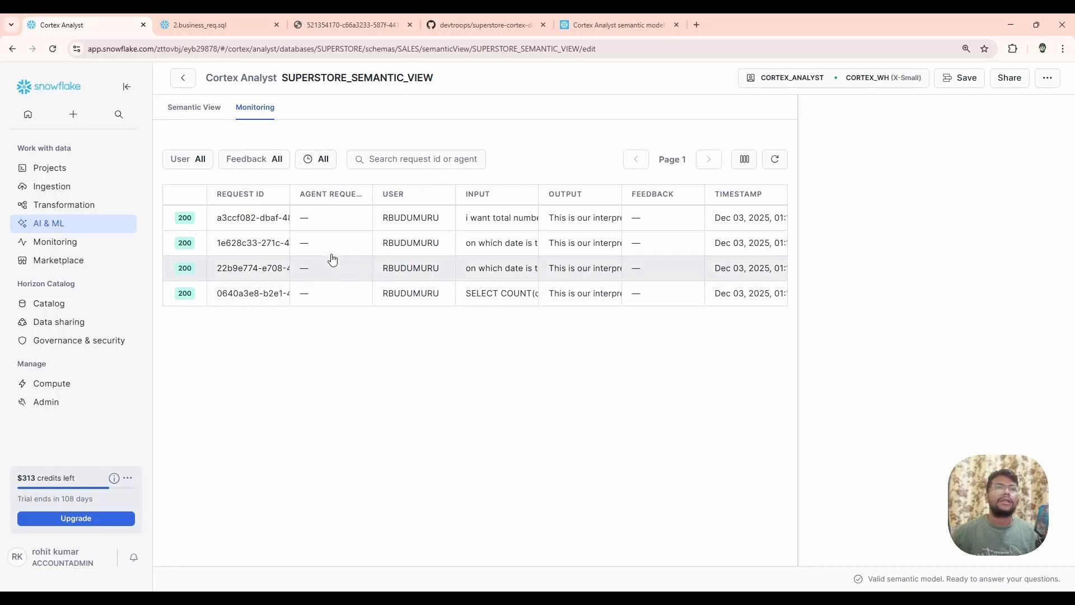
left_click(478, 221)
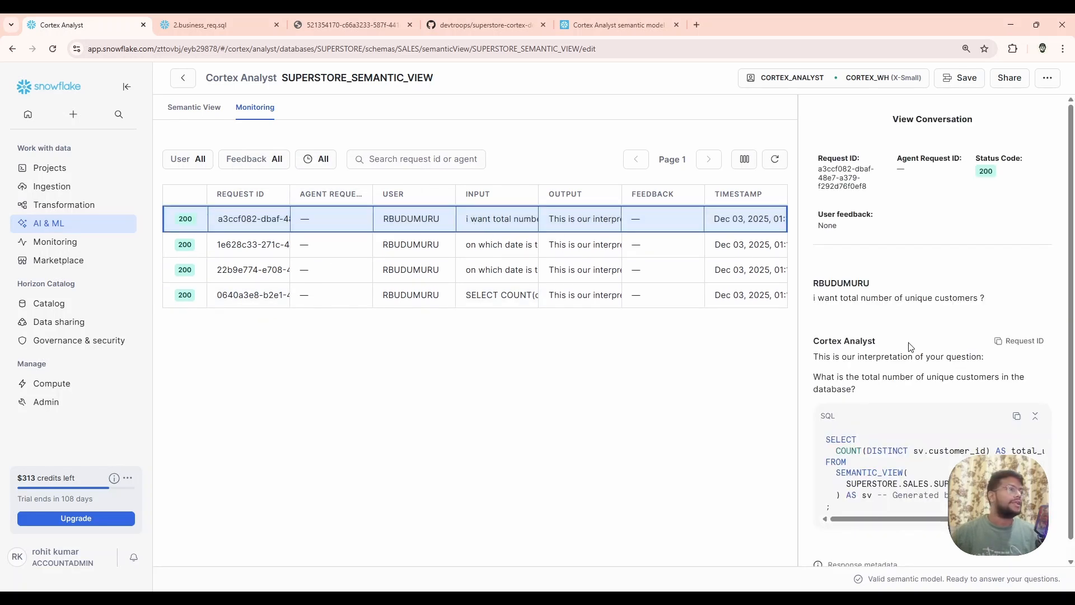
scroll(860, 413, "down", 1)
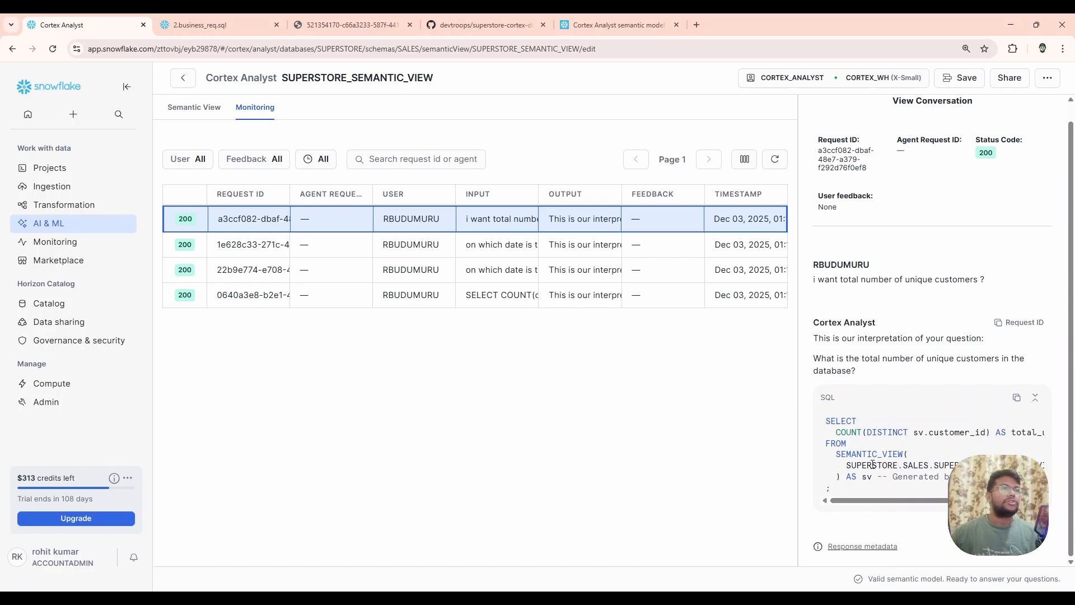
left_click(862, 546)
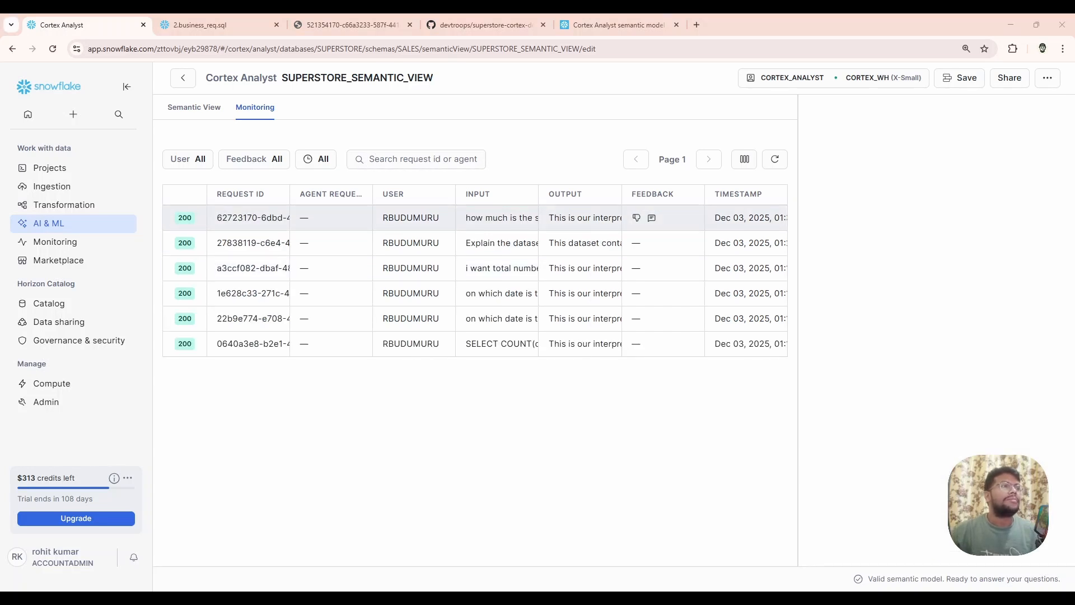
Step: Read the user feedback on the q4 fiscal year sales request and filter the monitoring log by positive and by negative feedback
left_click(644, 219)
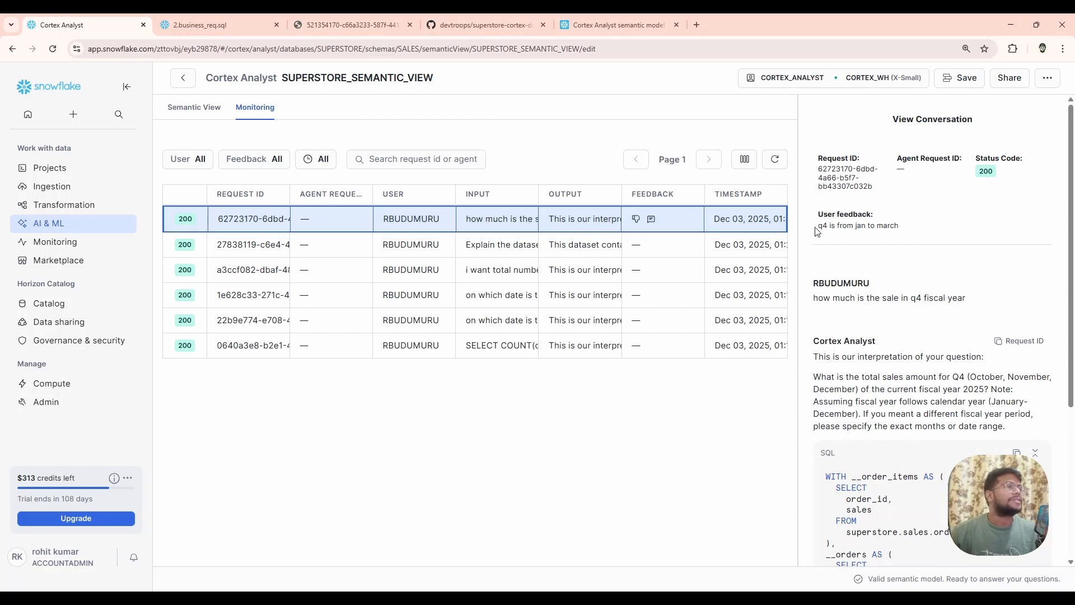
left_click_drag(818, 226, 906, 232)
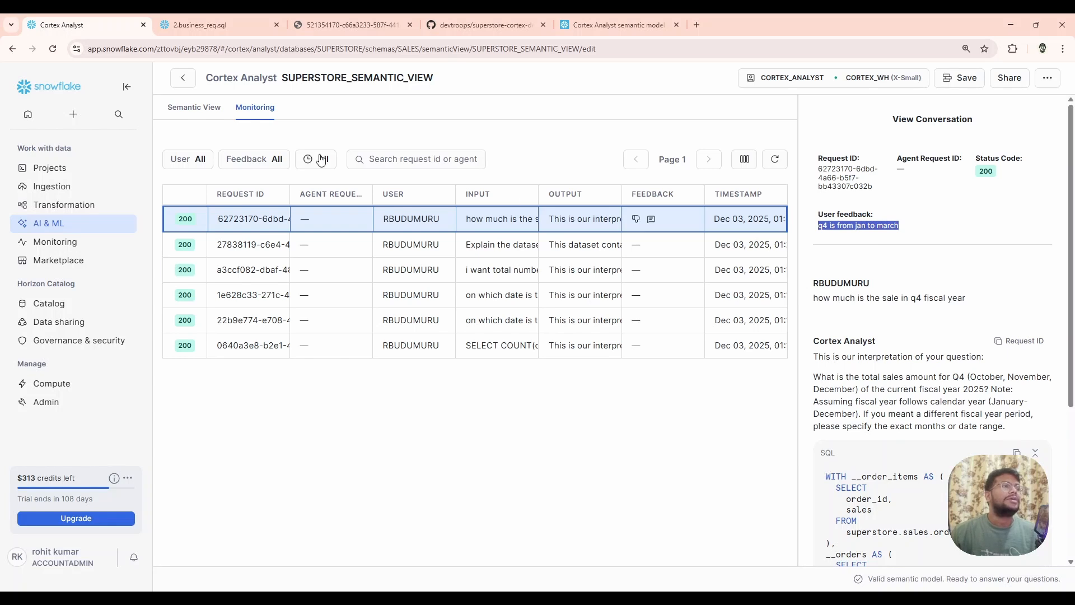
left_click(252, 162)
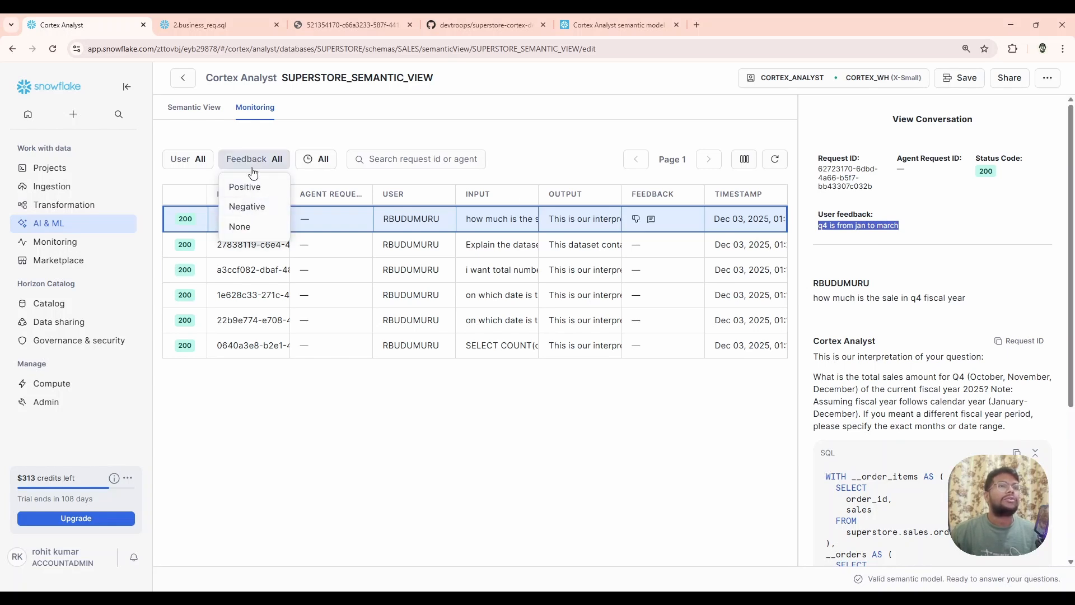
left_click(254, 188)
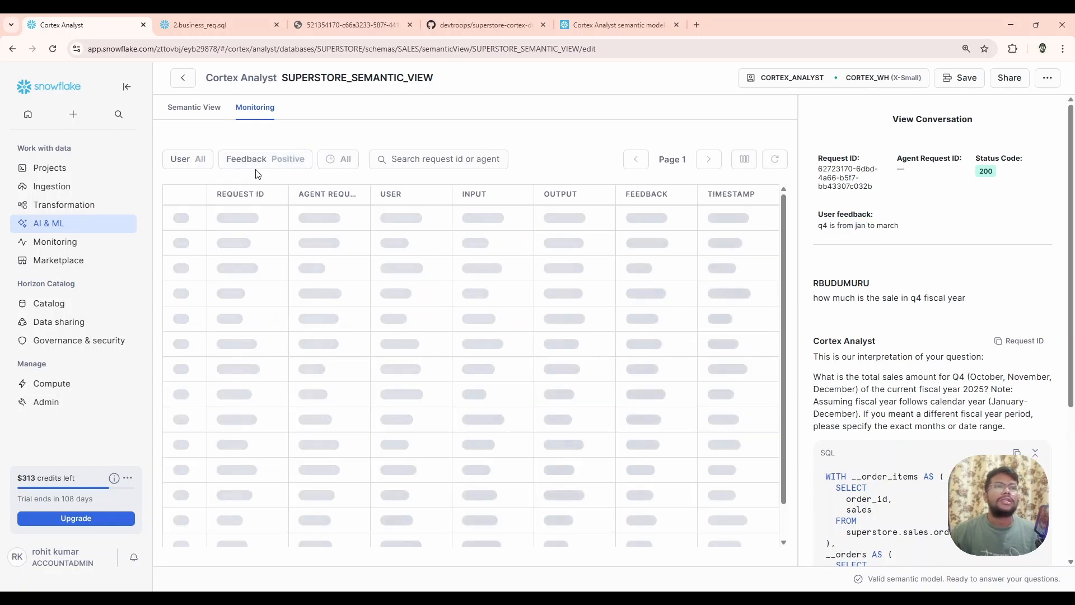
left_click(267, 163)
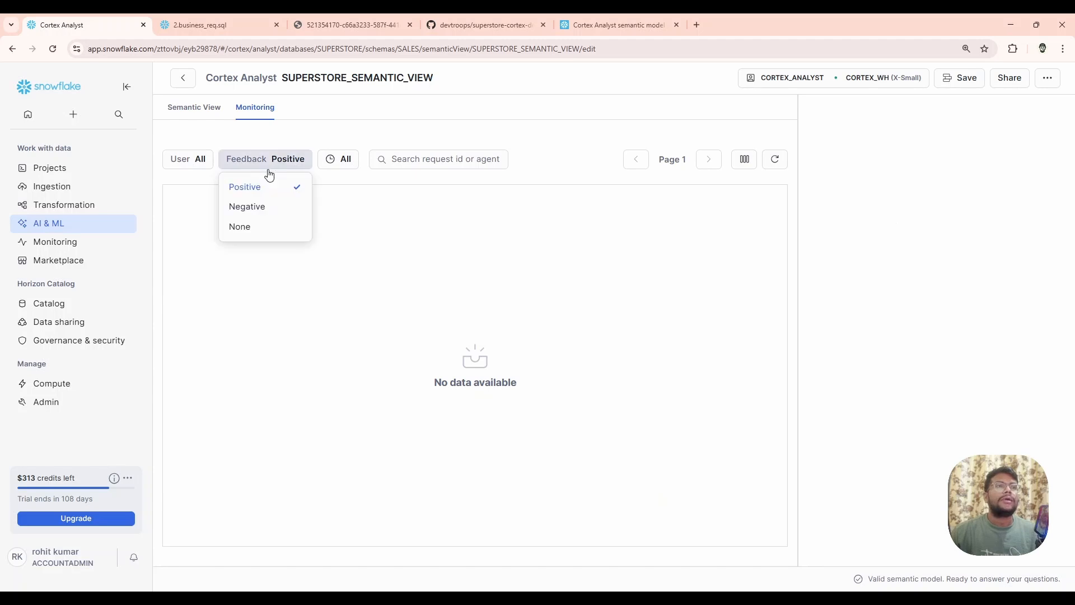
left_click(275, 206)
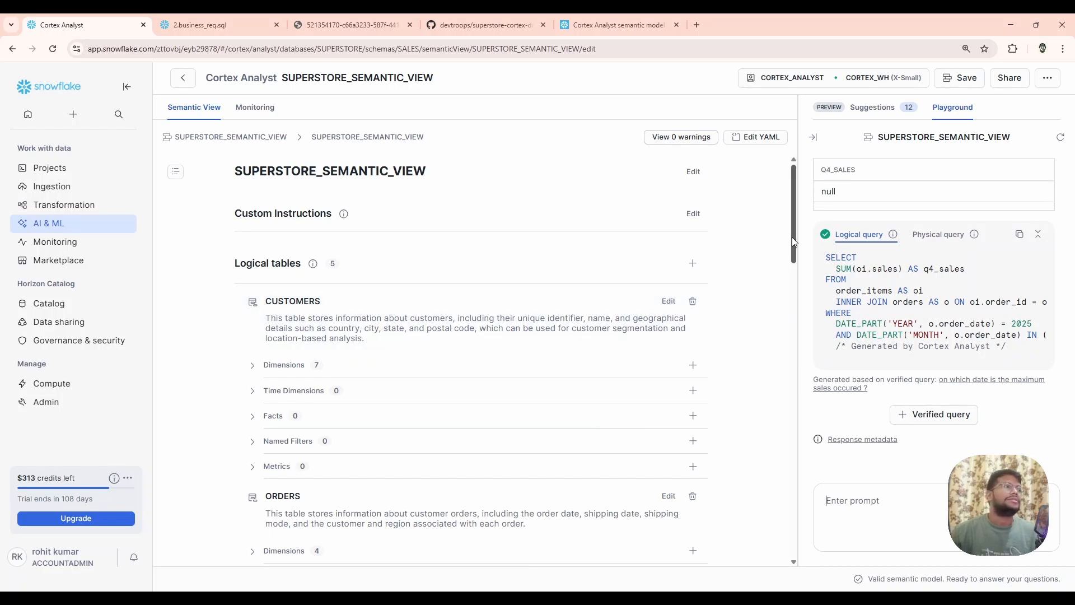
Step: Examine the YAML definition of SUPERSTORE_SEMANTIC_VIEW, from its tables and relationships to the onboarding and verification fields of the verified queries
left_click_drag(791, 237, 617, 192)
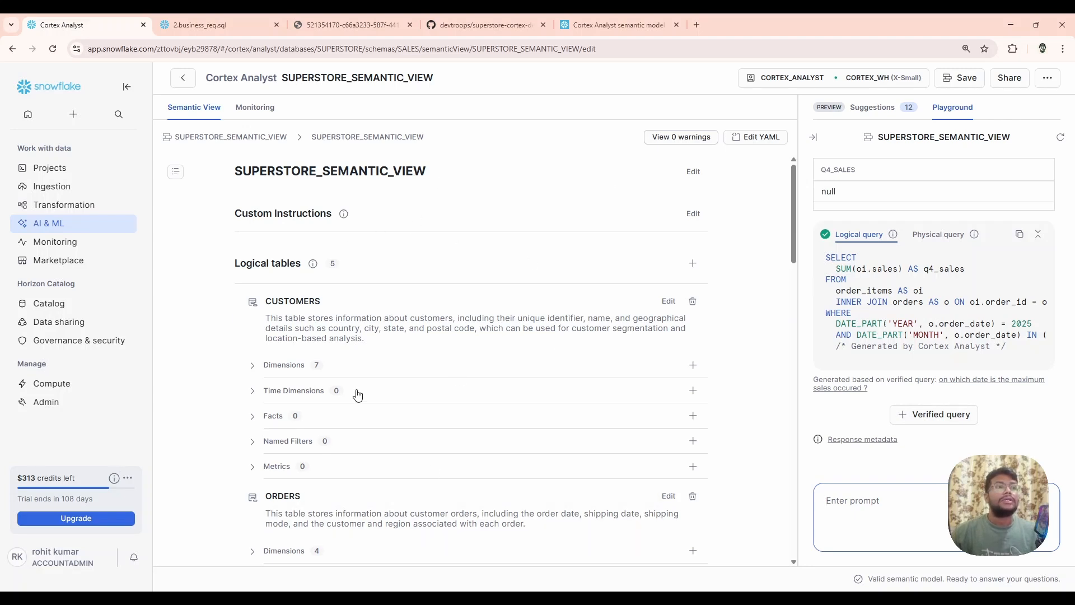
left_click(755, 139)
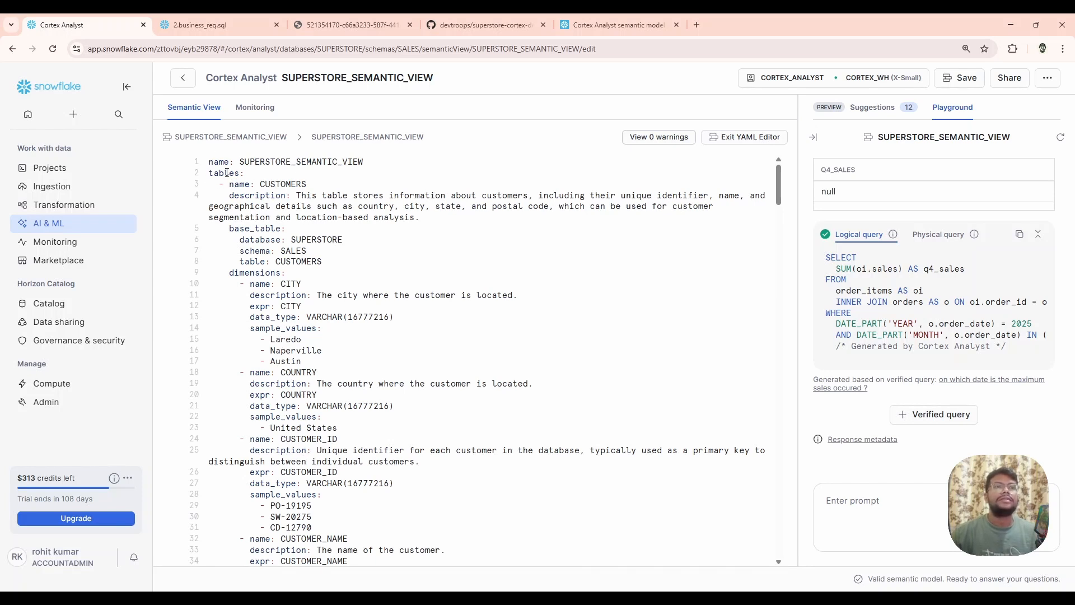
double_click(366, 161)
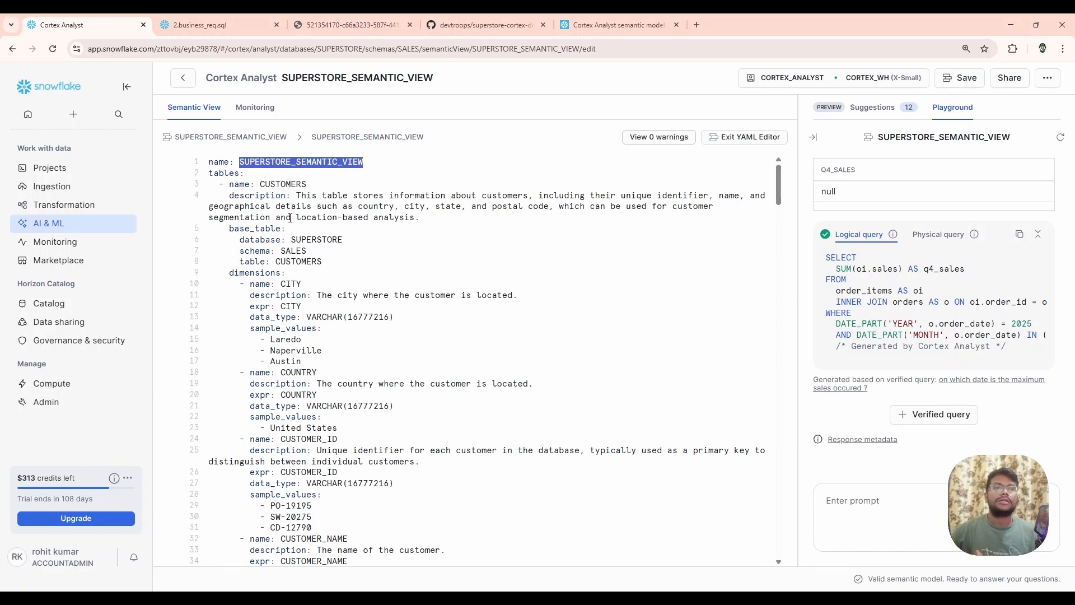
scroll(340, 384, "down", 5)
scroll(340, 385, "down", 20)
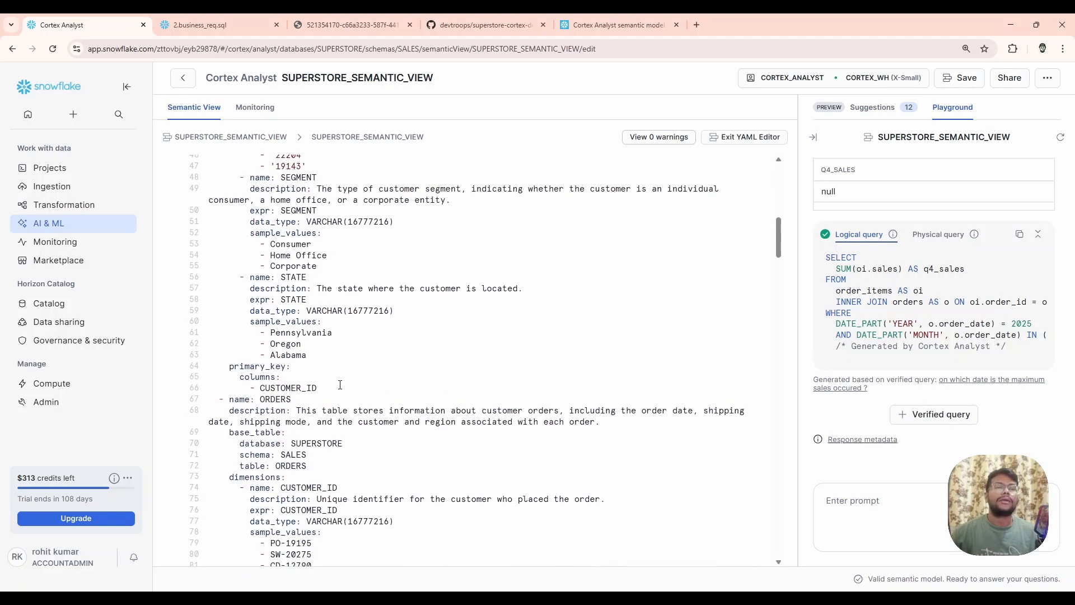
scroll(339, 380, "down", 8)
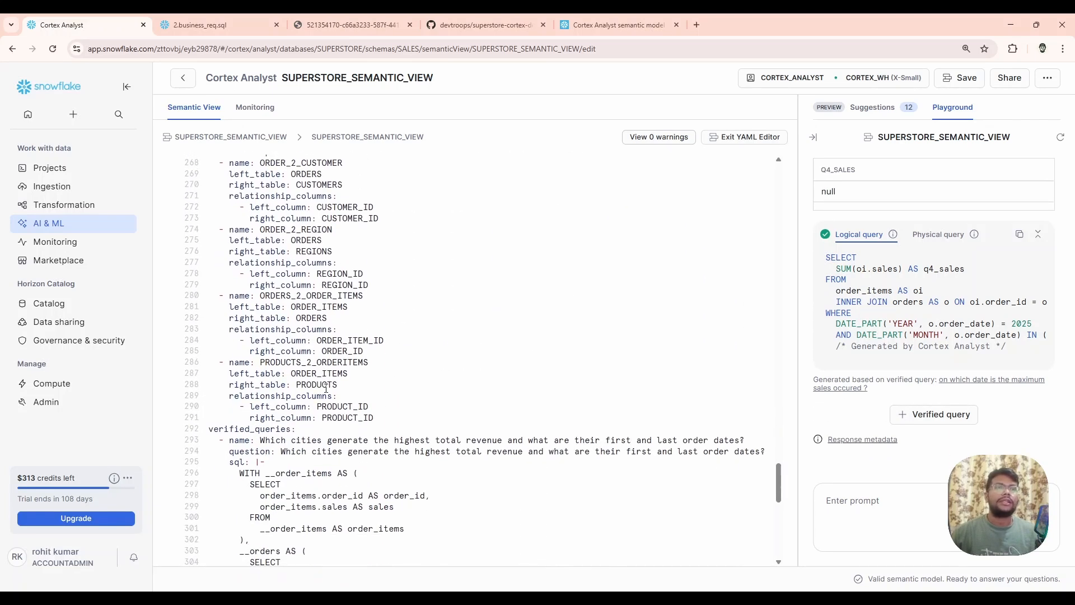
scroll(405, 317, "down", 4)
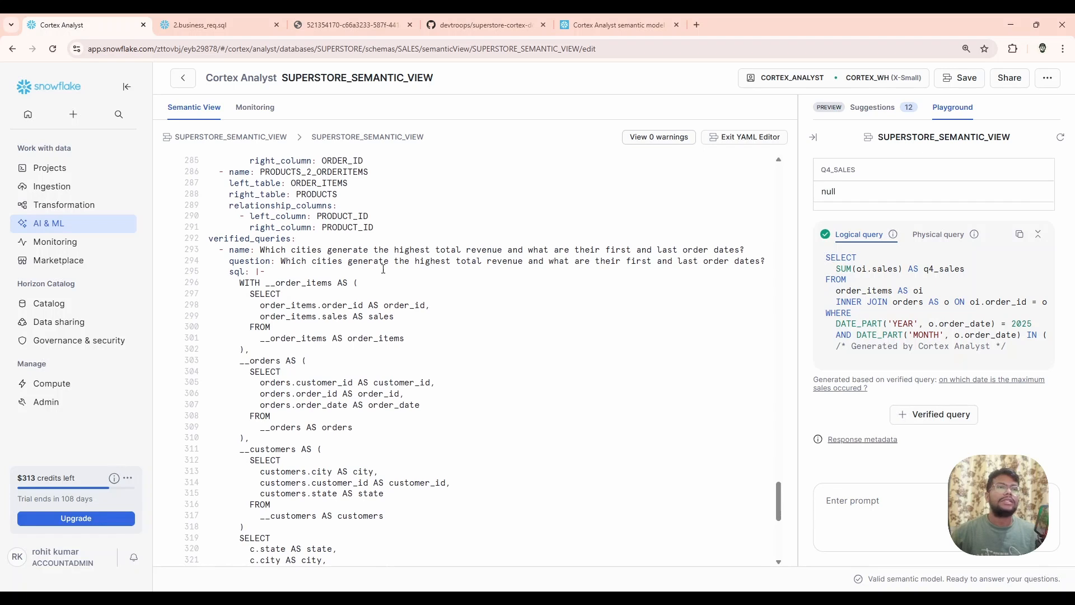
scroll(353, 379, "down", 4)
scroll(360, 386, "down", 1)
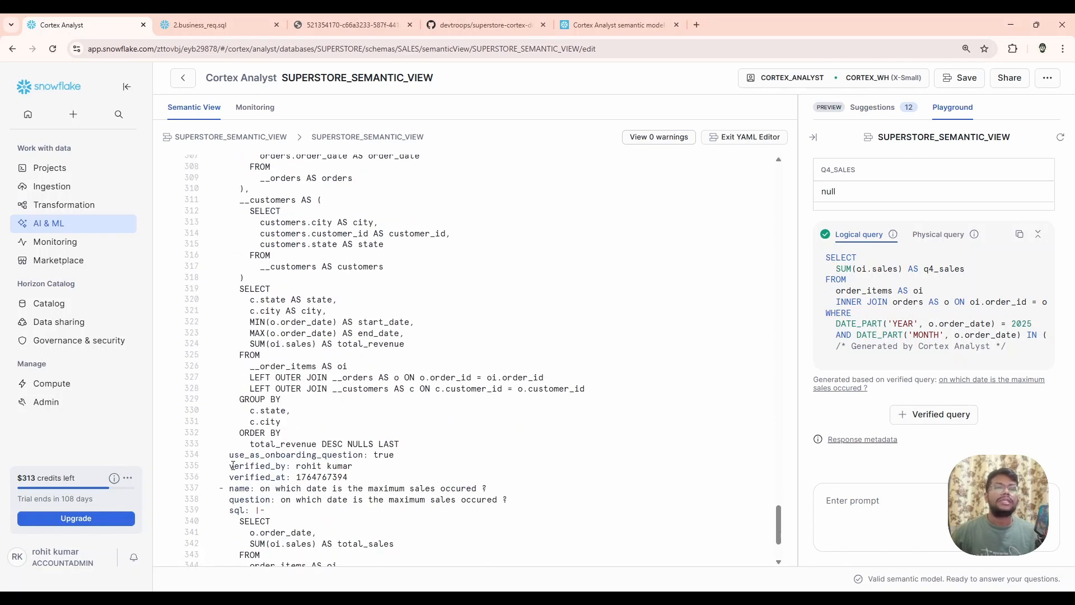
left_click_drag(230, 465, 394, 465)
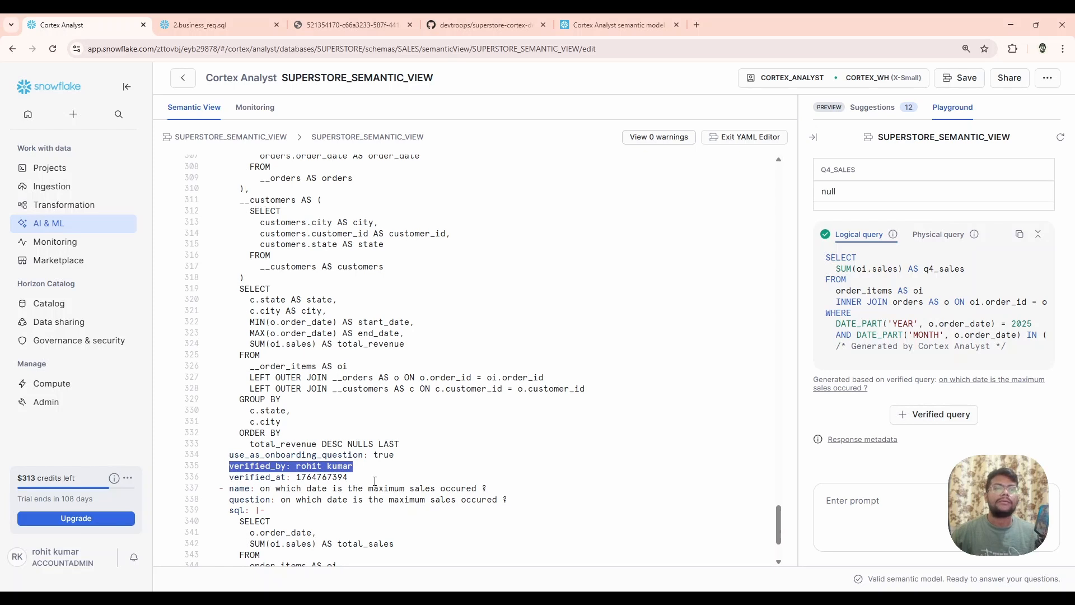
Step: Check the onboarding and verified_by fields of the state and city revenue query in the YAML, plus the relationships and REGIONS table
left_click(280, 444)
left_click_drag(231, 454, 427, 454)
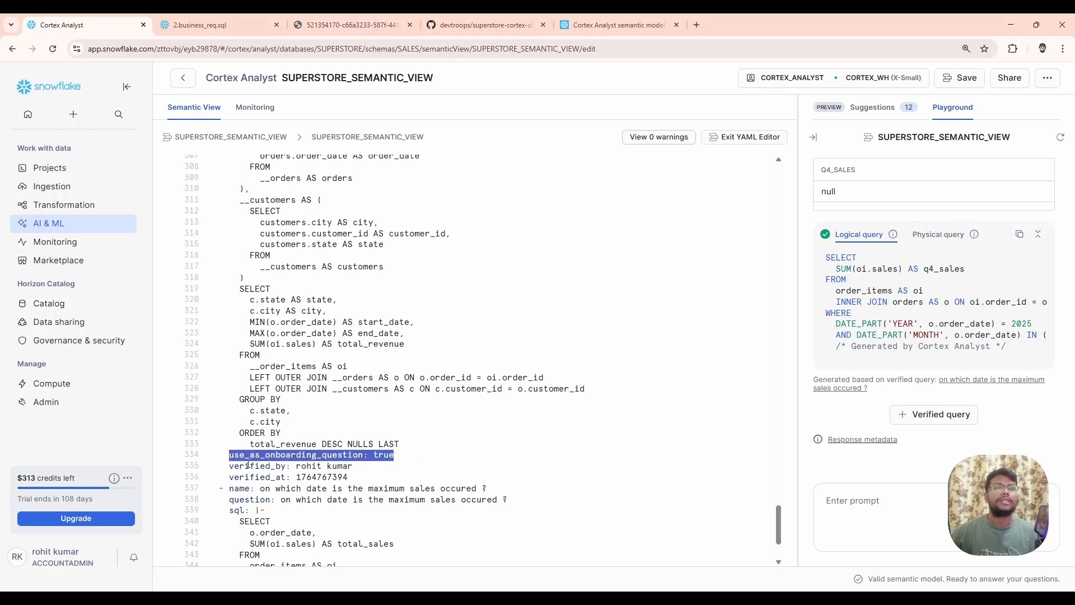
left_click_drag(229, 465, 353, 466)
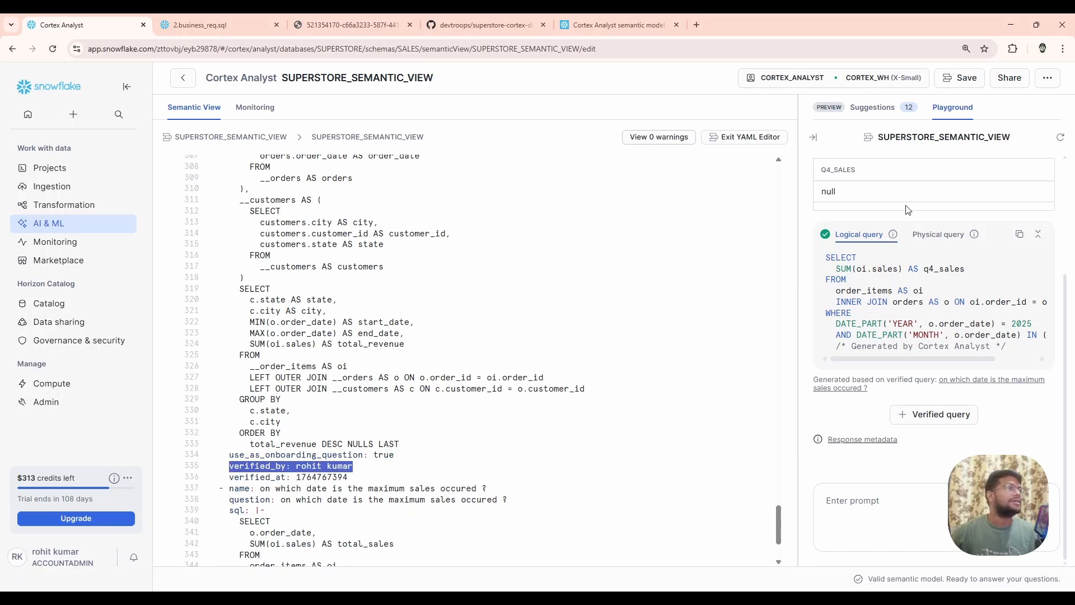
left_click(899, 519)
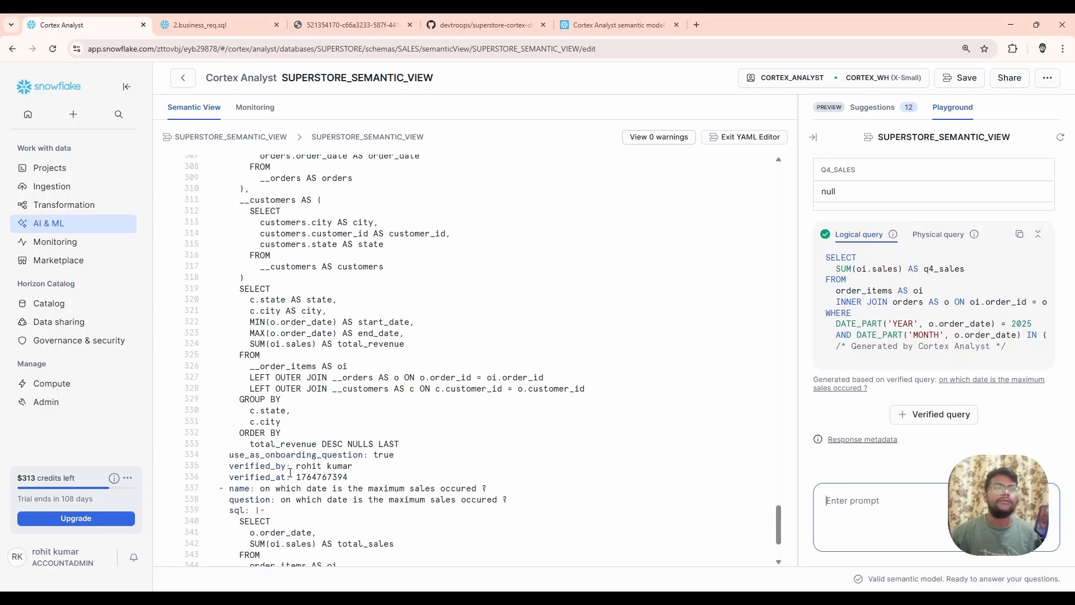
scroll(290, 473, "up", 10)
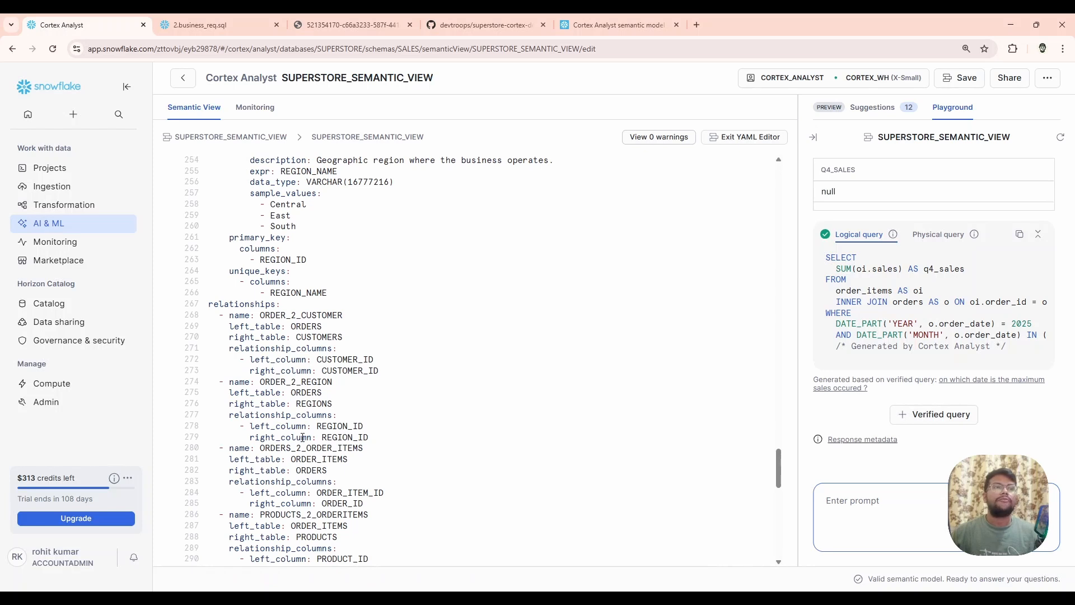
scroll(326, 230, "up", 5)
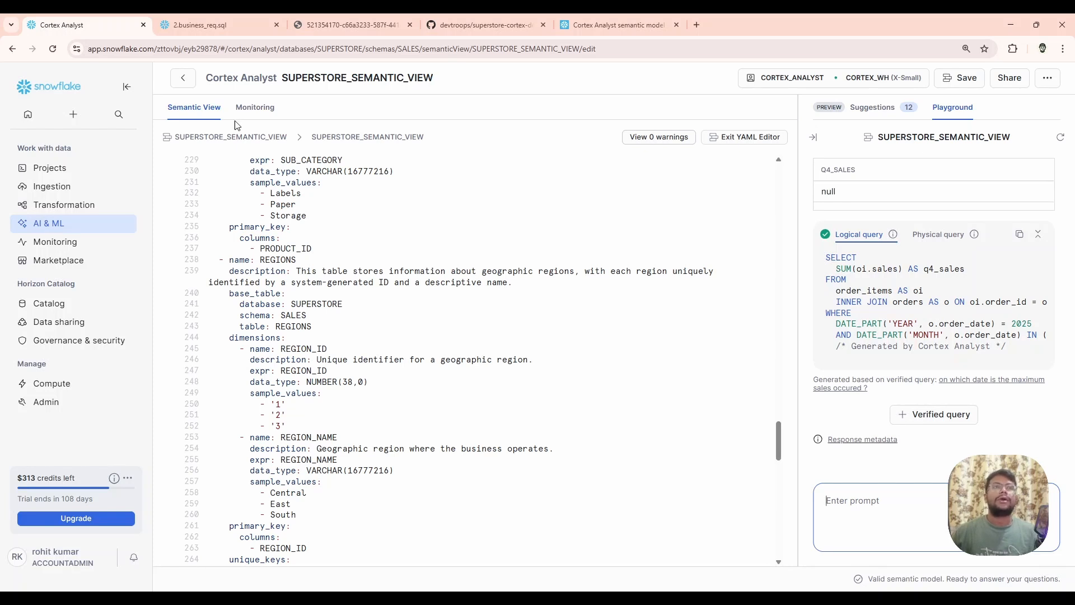
Step: Open 3.semantic_sql.sql in the workspace and review the SUPERSTORE_SEMANTIC_MODEL creation statement through to its verified queries and the statements after it
left_click(218, 24)
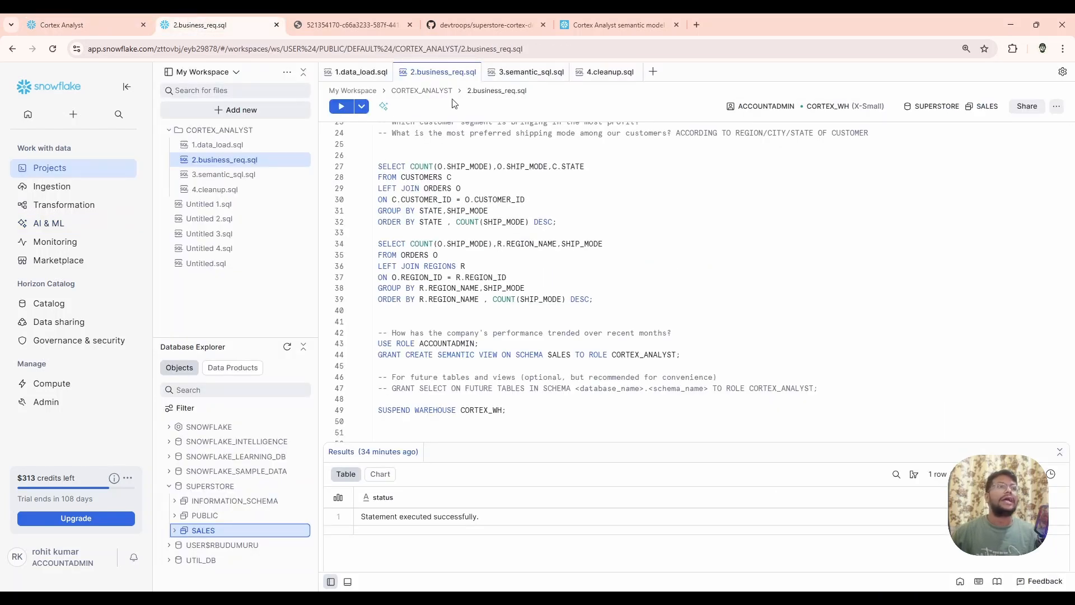
left_click(506, 72)
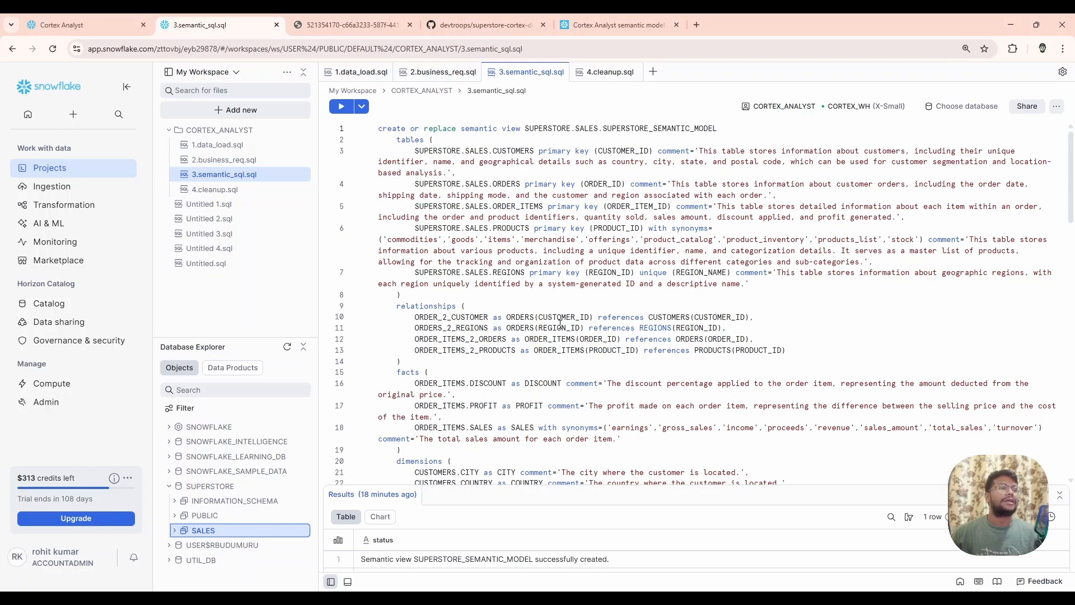
scroll(560, 323, "down", 10)
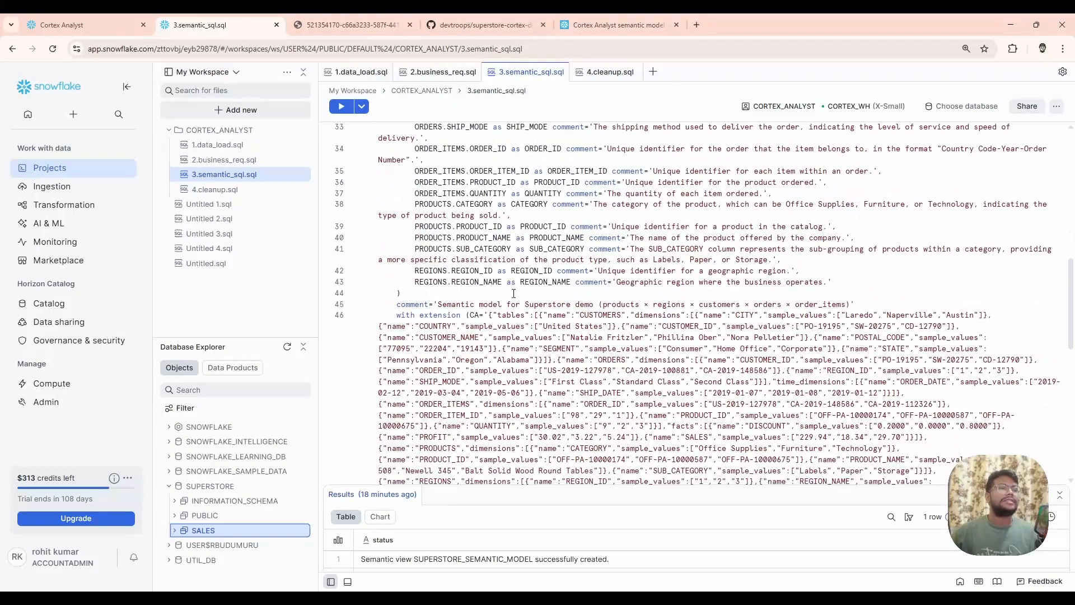
scroll(513, 294, "down", 5)
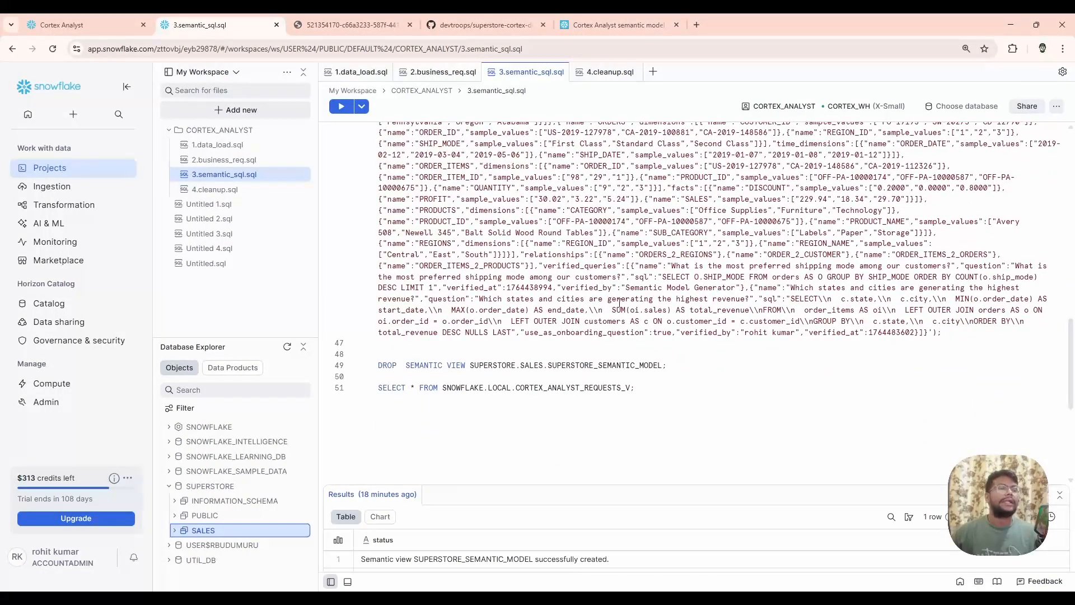
scroll(620, 303, "up", 15)
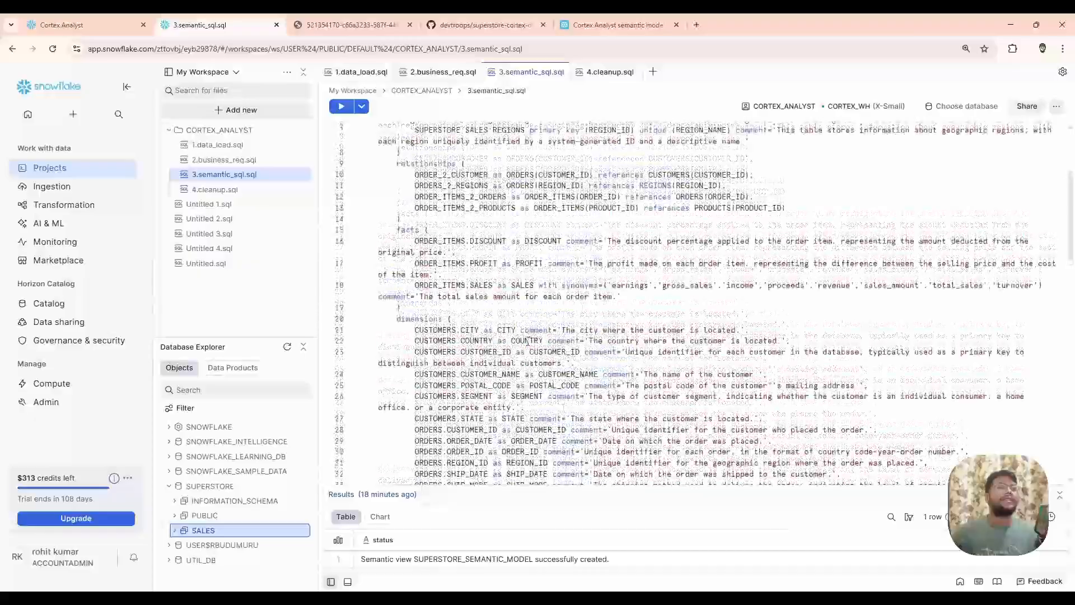
scroll(527, 340, "down", 15)
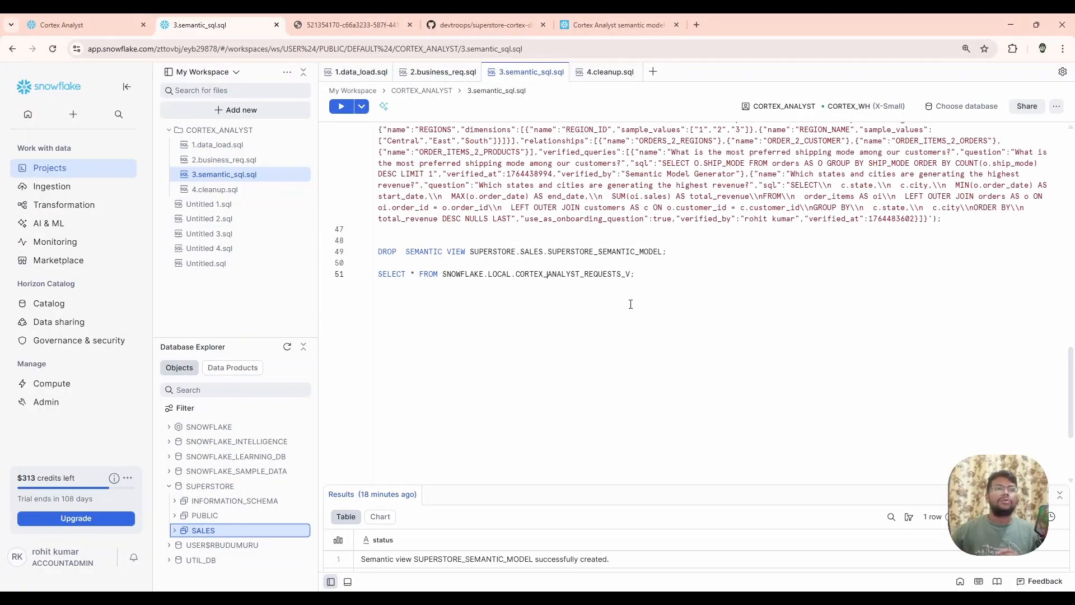
Step: Query all columns of SNOWFLAKE.LOCAL.CORTEX_ANALYST_REQUESTS_V and enlarge the results area to show more rows
key("ctrl+Return")
left_click_drag(532, 485, 587, 304)
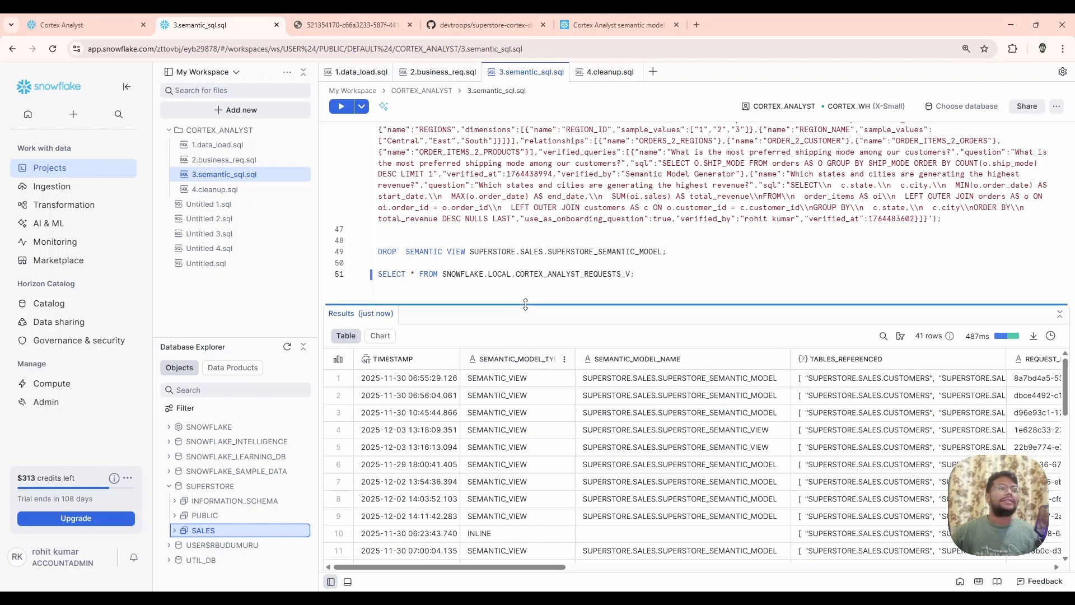
left_click_drag(526, 305, 526, 291)
double_click(551, 280)
double_click(550, 281)
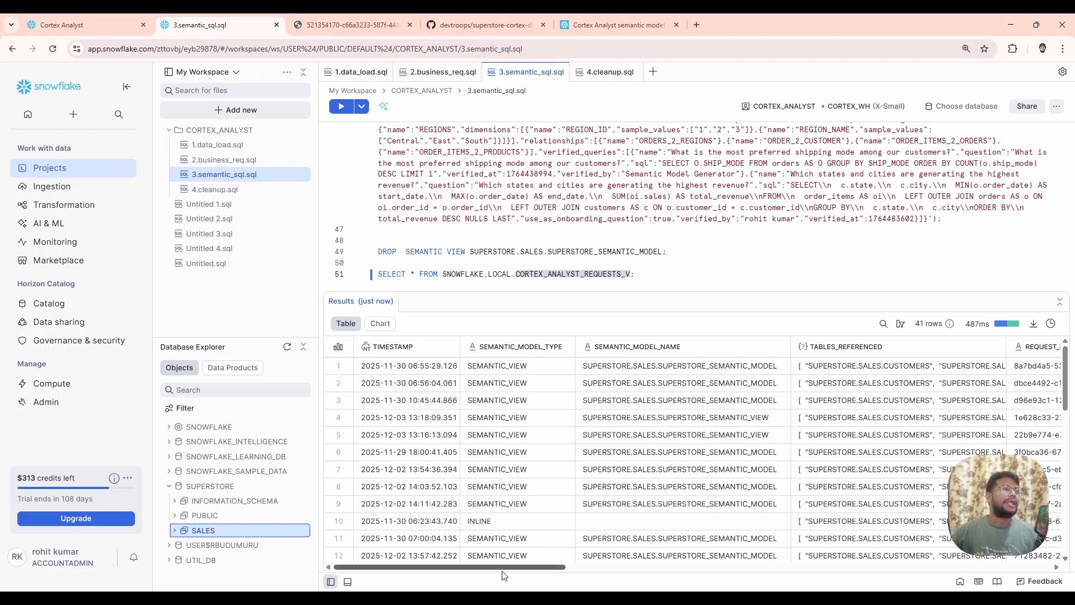
Step: Look through the remaining columns of the request results and open the full FEEDBACK value of row 9
left_click_drag(501, 568, 976, 591)
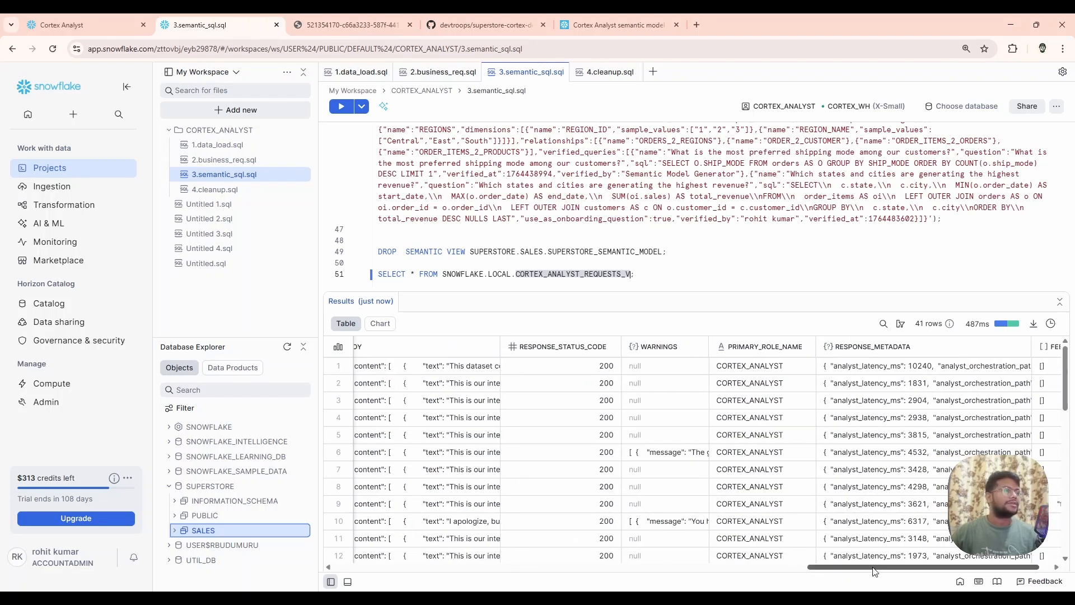
left_click_drag(871, 567, 950, 571)
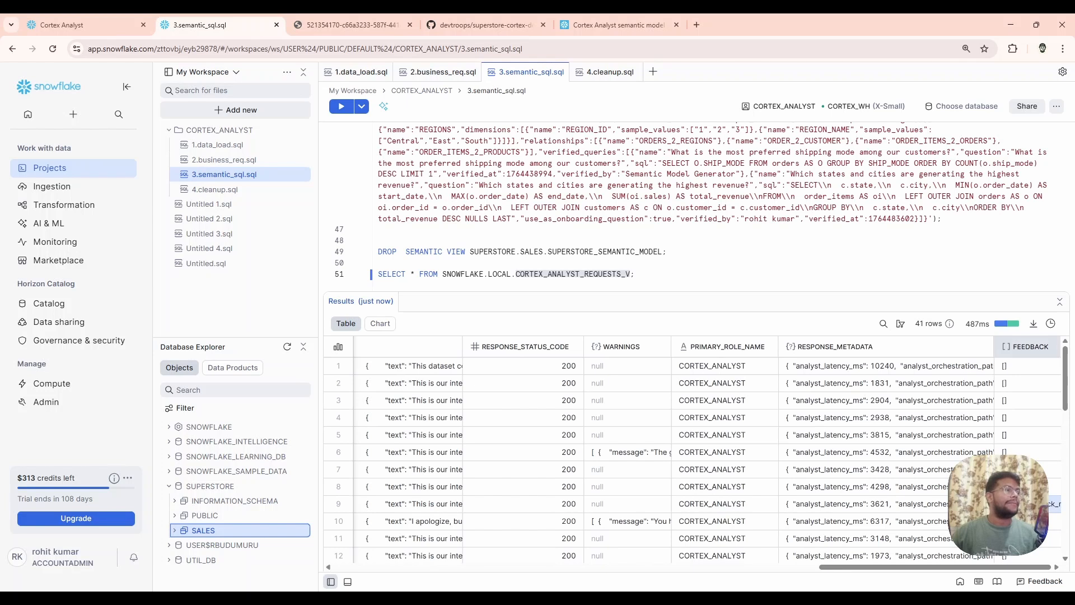
left_click(1023, 504)
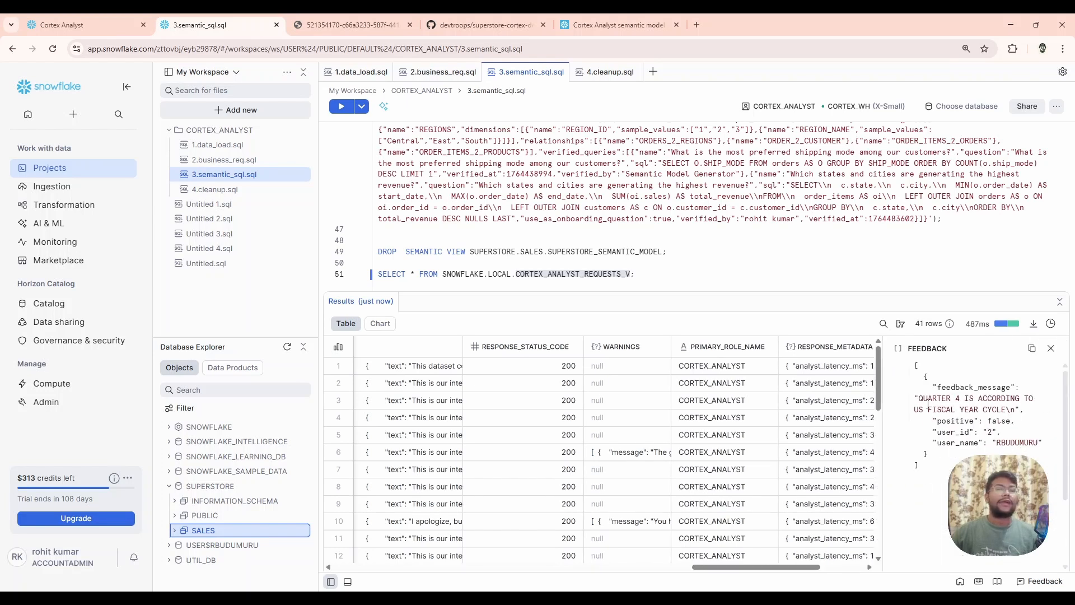